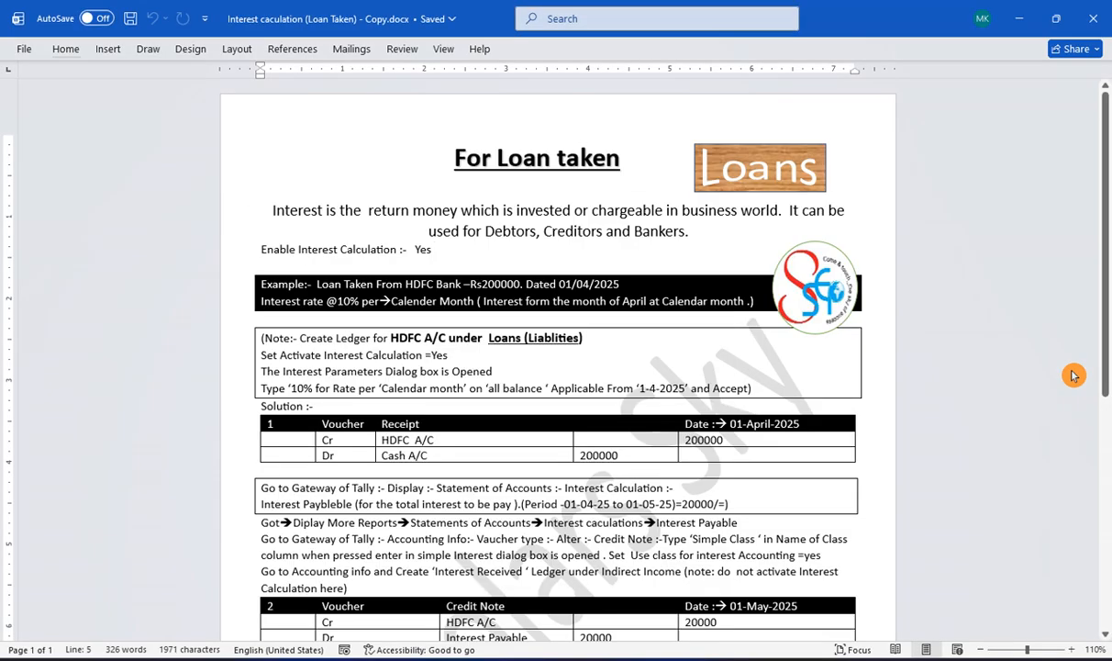
Step: Switch to TallyPrime and enter Scholars Sky as the new company's name and mailing name, leaving the address blank
{"action": "key", "text": "alt+Tab"}
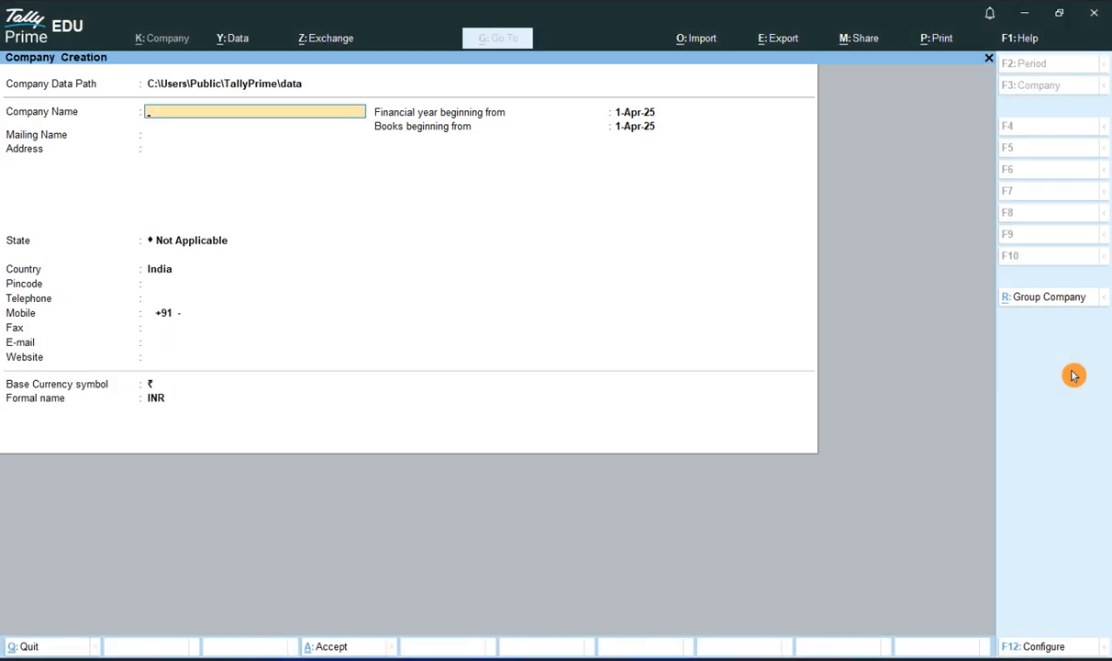
{"action": "type", "text": "Scholars Sky"}
{"action": "key", "text": "Return"}
{"action": "key", "text": "Return"}
{"action": "key", "text": "Return"}
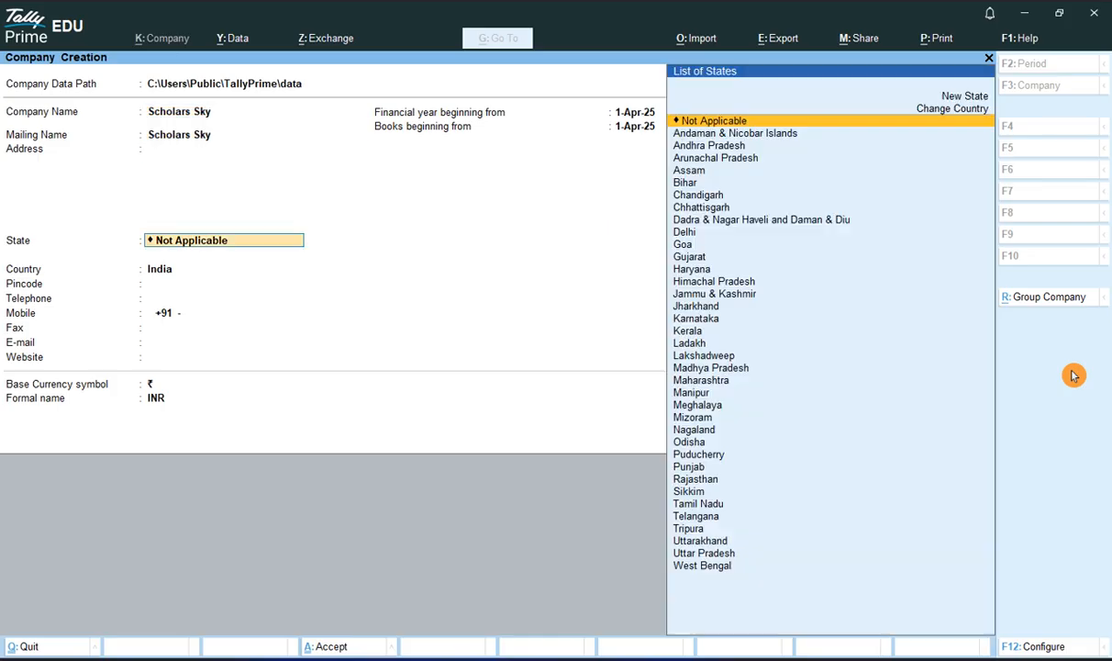
Step: Set the company's state to Bihar and create the company with the contact details left blank
{"action": "type", "text": "B"}
{"action": "key", "text": "Return"}
{"action": "key", "text": "Return"}
{"action": "key", "text": "Return"}
{"action": "key", "text": "Return"}
{"action": "key", "text": "Return"}
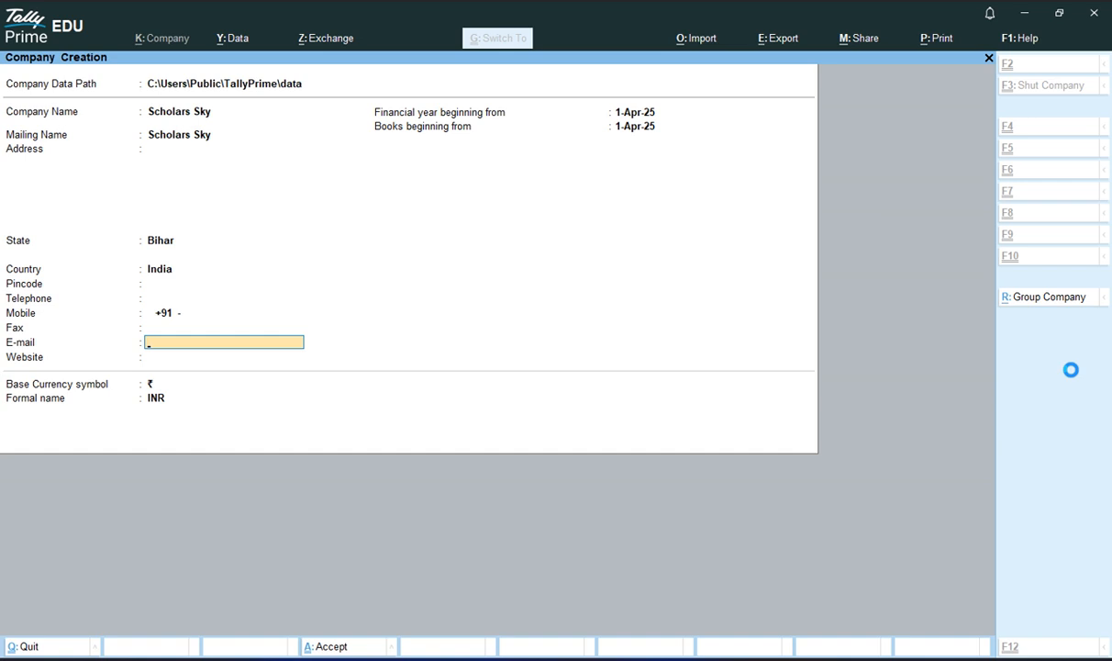
{"action": "key", "text": "ctrl+a"}
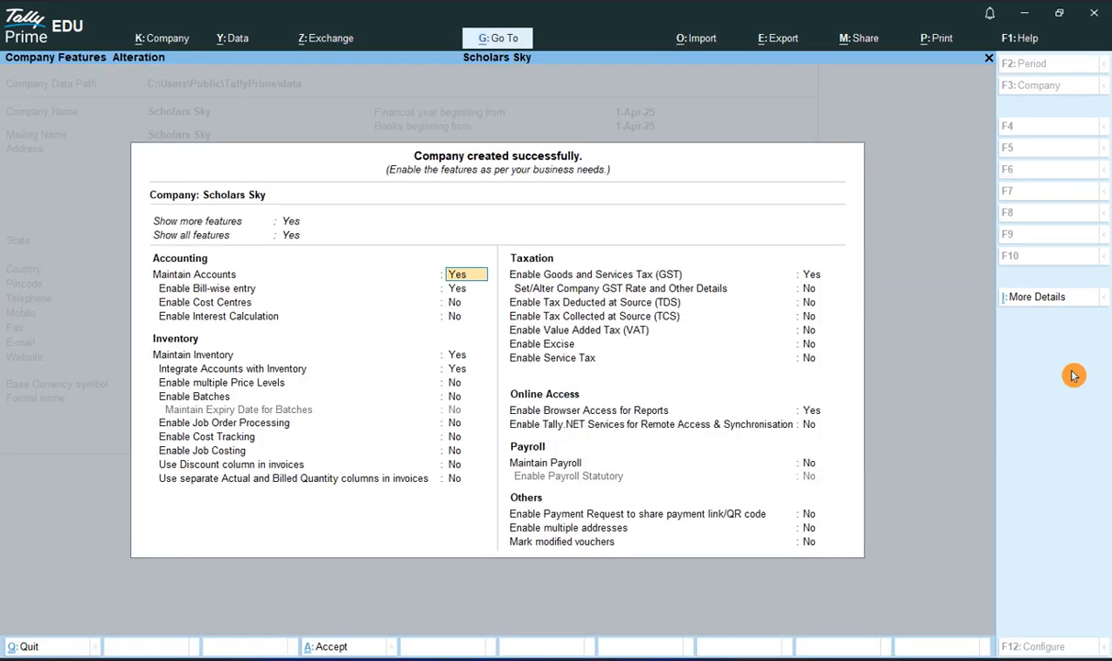
Step: Enable Interest Calculation in the company's accounting features
{"action": "key", "text": "Return"}
{"action": "key", "text": "Return"}
{"action": "key", "text": "Return"}
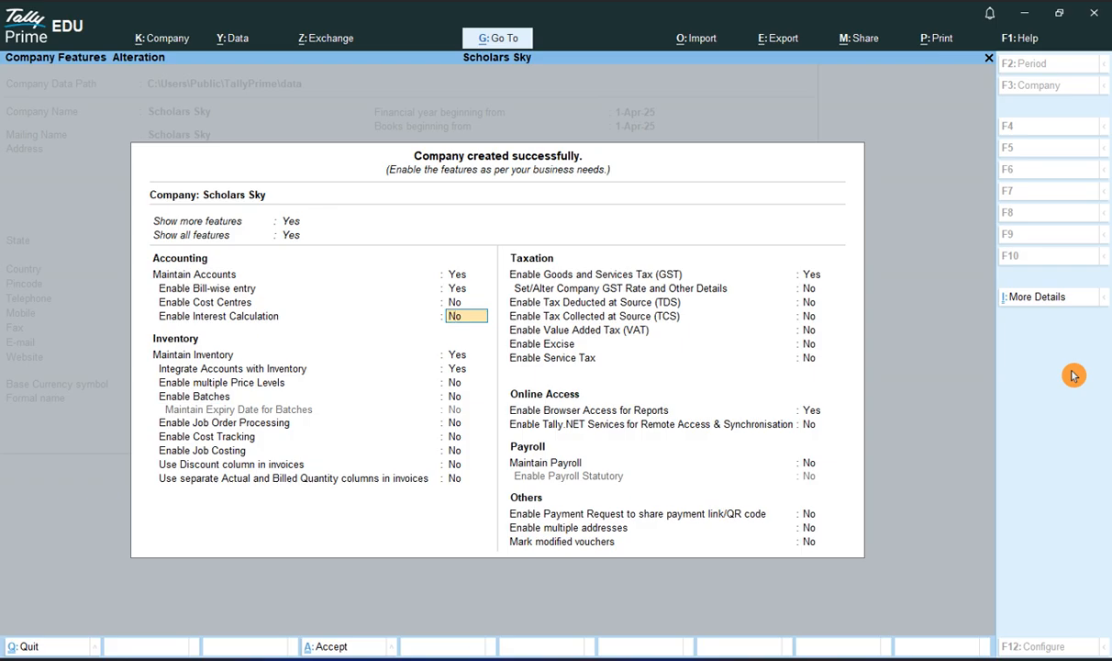
{"action": "type", "text": "y"}
{"action": "key", "text": "Return"}
Step: Disable Goods and Services Tax (GST) for the company and save the company features
{"action": "key", "text": "Return"}
{"action": "key", "text": "Return"}
{"action": "key", "text": "Return"}
{"action": "key", "text": "Return"}
{"action": "key", "text": "Return"}
{"action": "key", "text": "Return"}
{"action": "key", "text": "Return"}
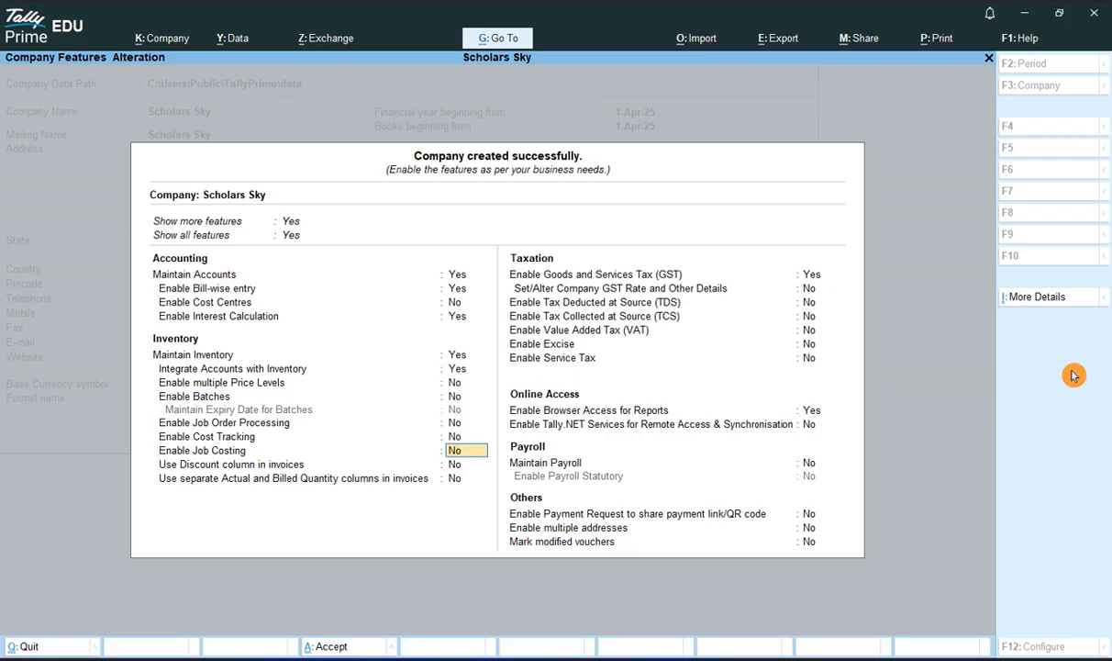
{"action": "key", "text": "Return"}
{"action": "key", "text": "Return"}
{"action": "type", "text": "n"}
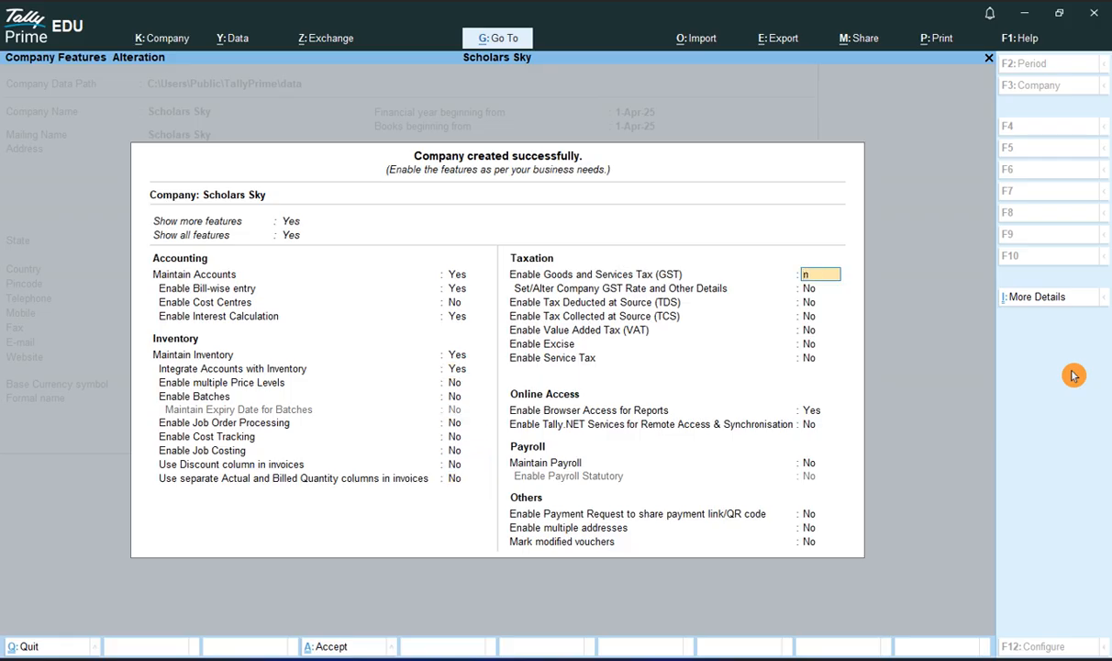
{"action": "key", "text": "ctrl"}
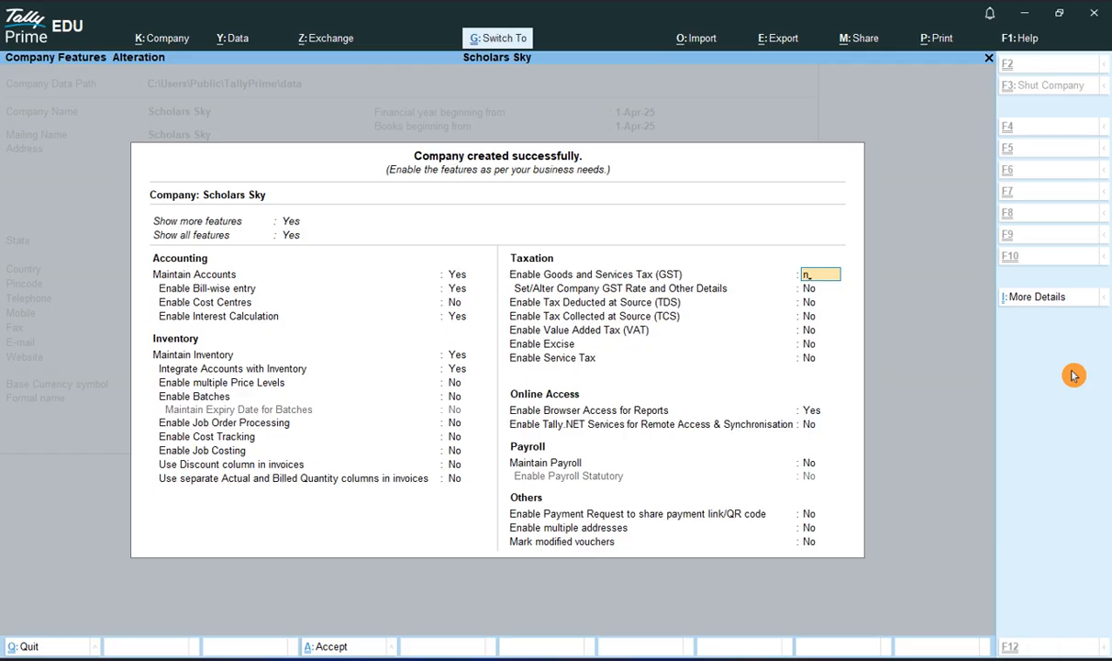
{"action": "key", "text": "ctrl+a"}
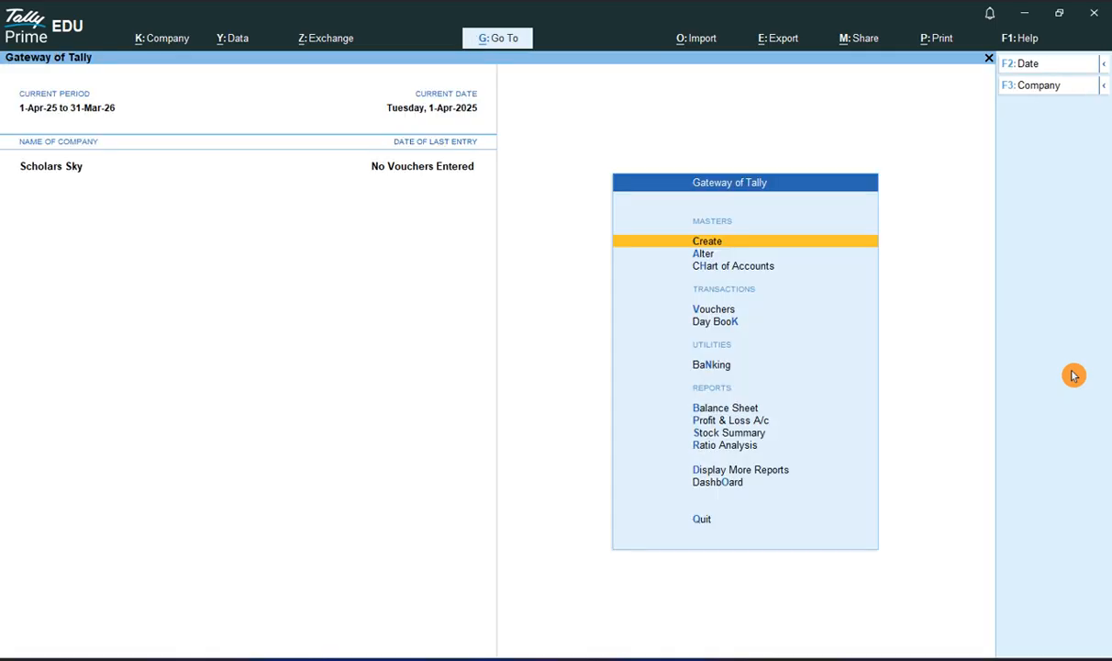
Step: Check the loan example in the Word document, return to TallyPrime and start a new ledger named HDFC Bank A/c
{"action": "key", "text": "alt+Tab"}
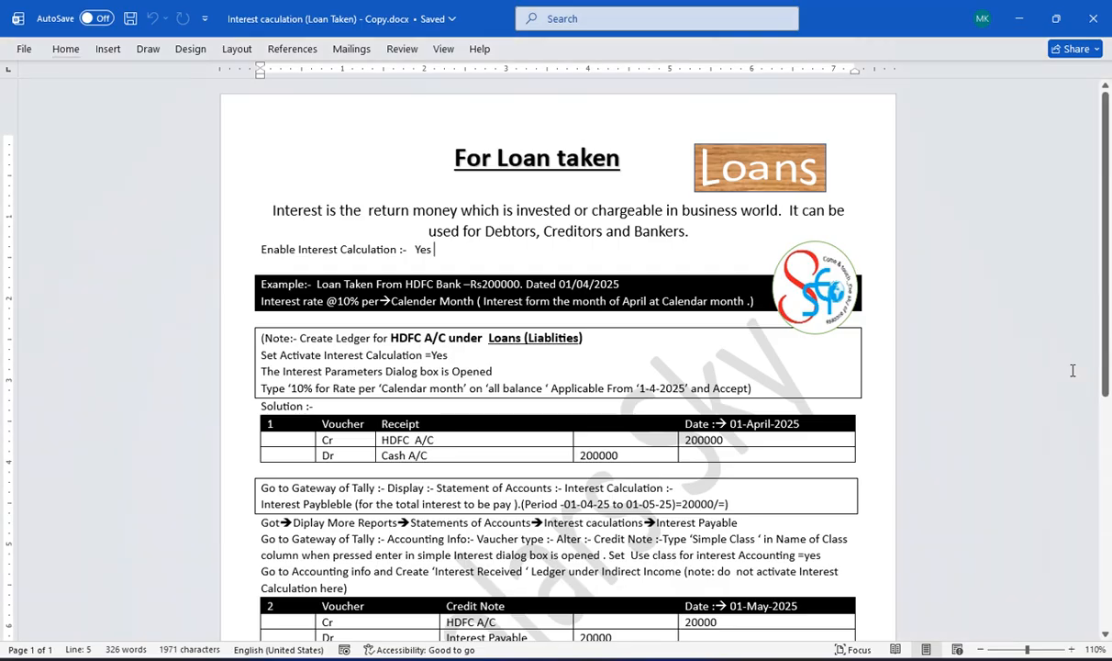
{"action": "key", "text": "alt+Tab"}
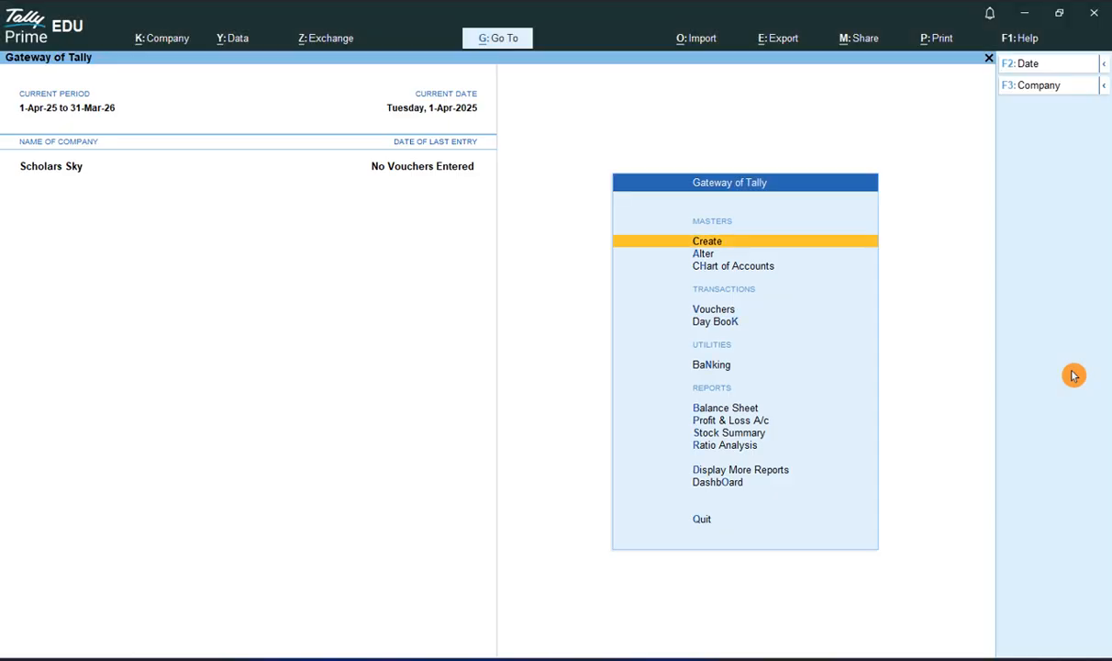
{"action": "key", "text": "Return"}
{"action": "key", "text": "Down"}
{"action": "key", "text": "Return"}
{"action": "type", "text": "HDFC"}
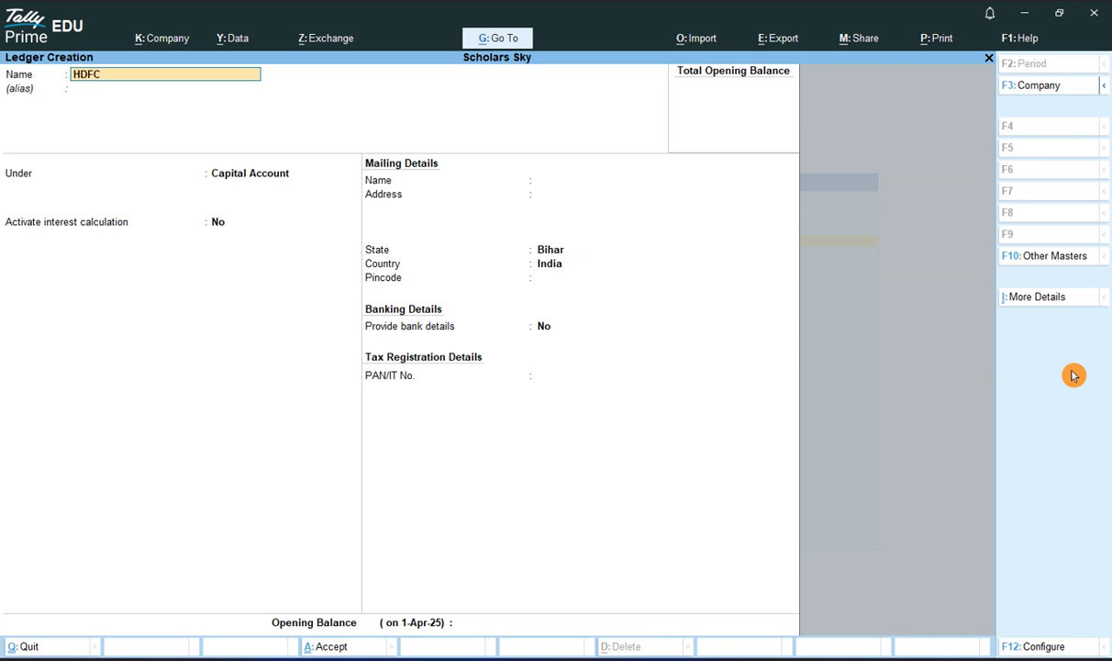
{"action": "type", "text": " Banka/c"}
{"action": "key", "text": "Return"}
Step: Place the HDFC Bank A/c ledger under the Loans (Liability) group
{"action": "type", "text": "L"}
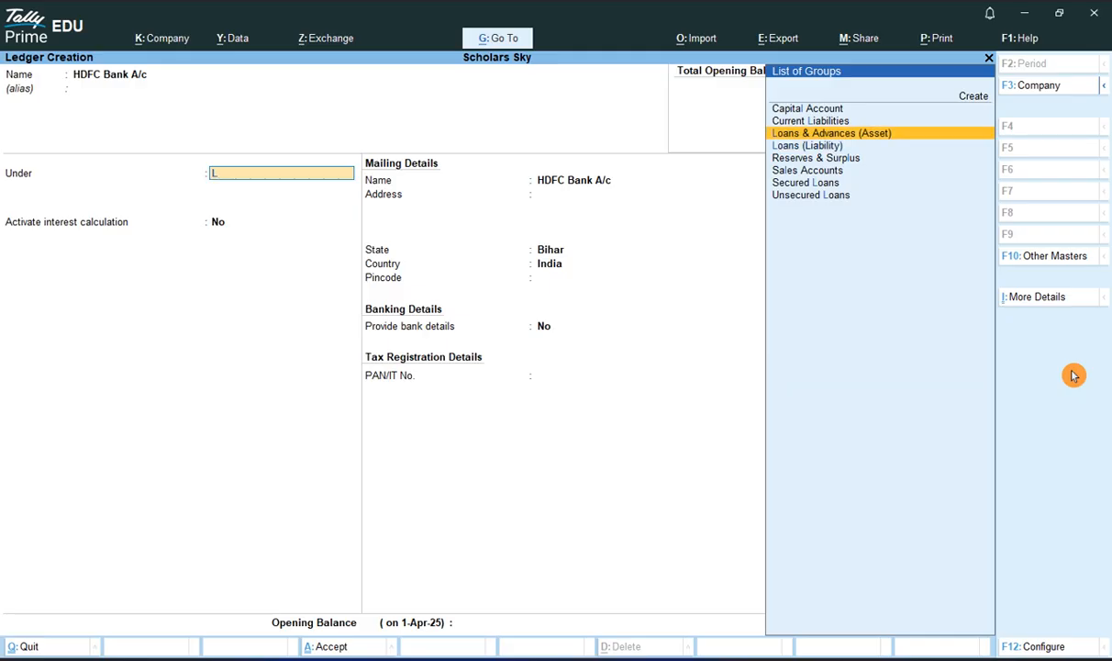
{"action": "key", "text": "Down"}
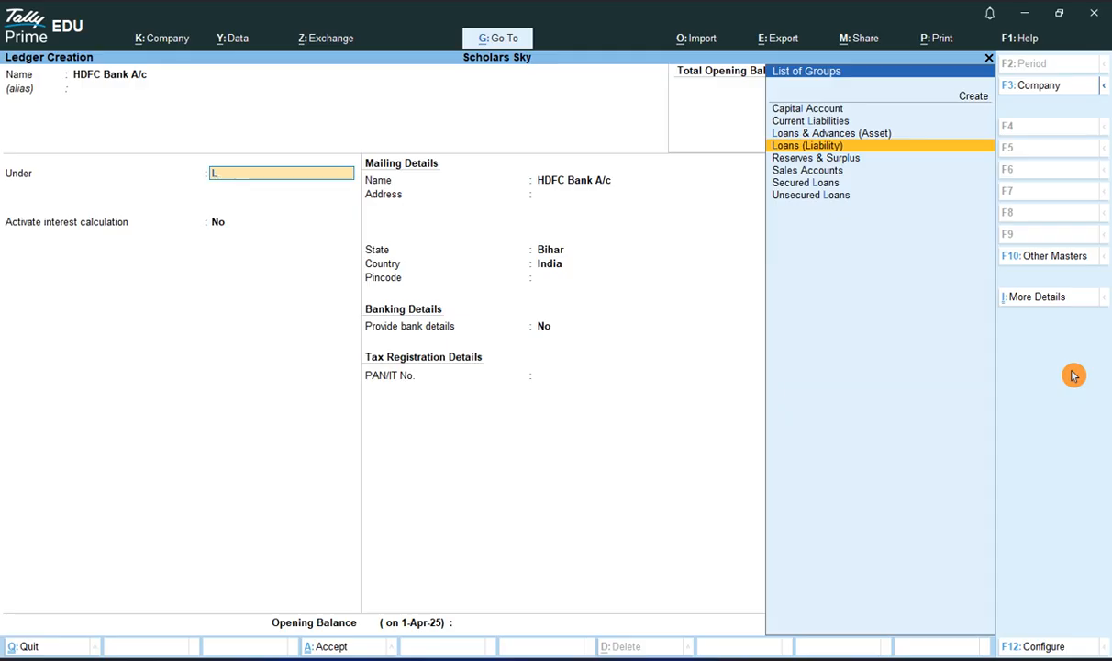
{"action": "key", "text": "Up"}
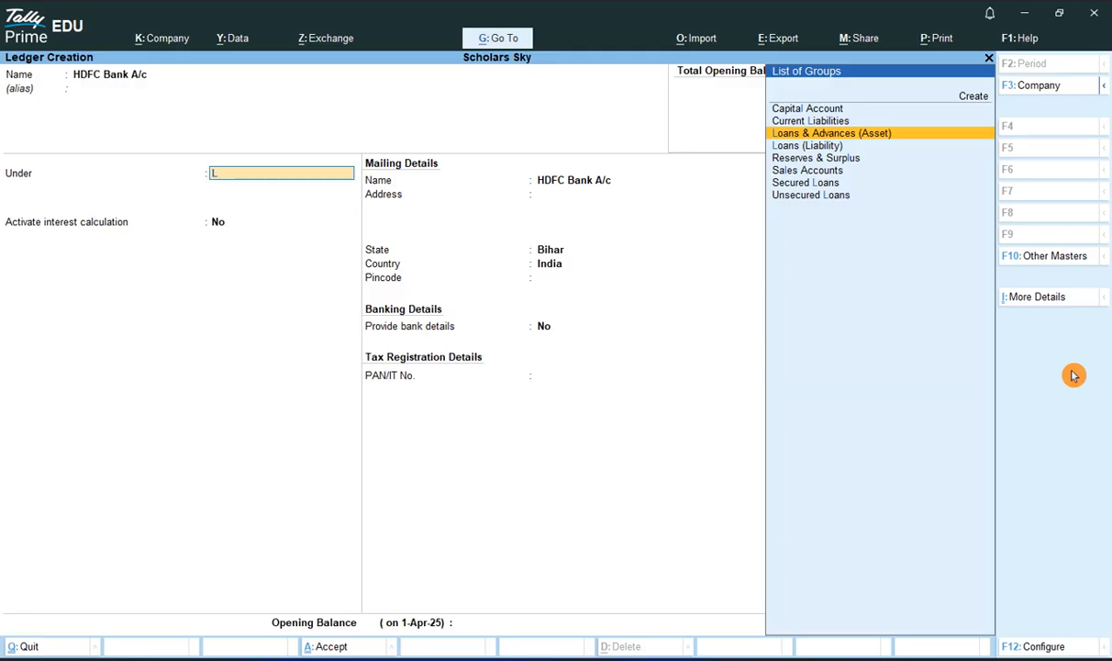
{"action": "key", "text": "Down"}
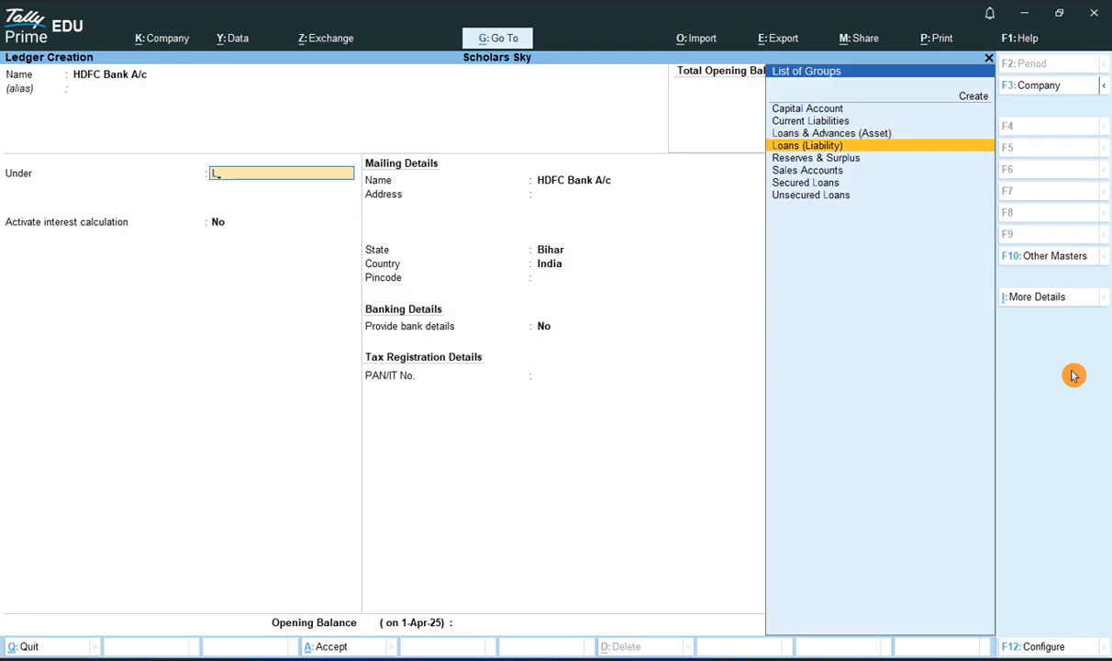
{"action": "key", "text": "Return"}
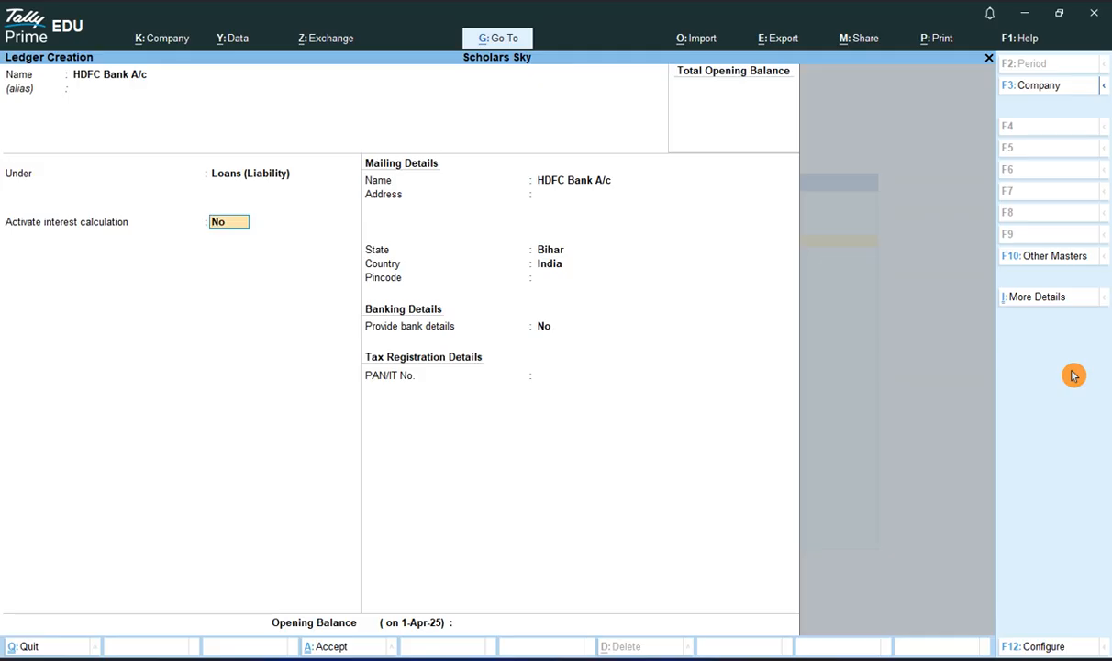
Step: Activate interest calculation for the HDFC Bank A/c ledger and set the interest rate to 10%
{"action": "type", "text": "y"}
{"action": "key", "text": "Return"}
{"action": "key", "text": "Return"}
{"action": "key", "text": "Return"}
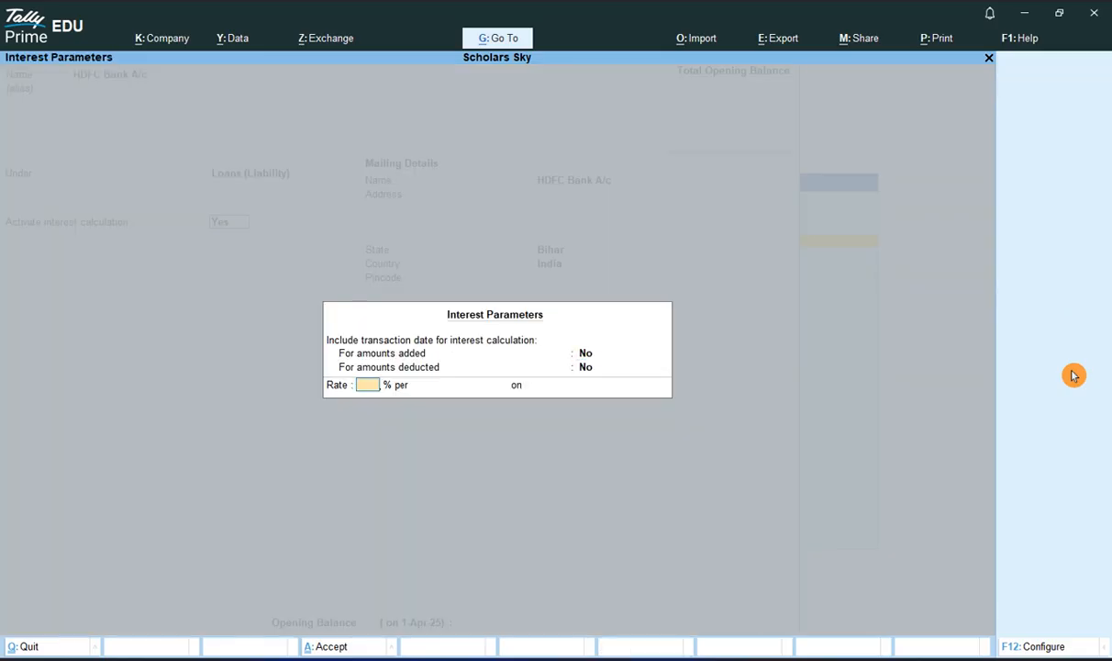
{"action": "type", "text": "10"}
{"action": "key", "text": "Return"}
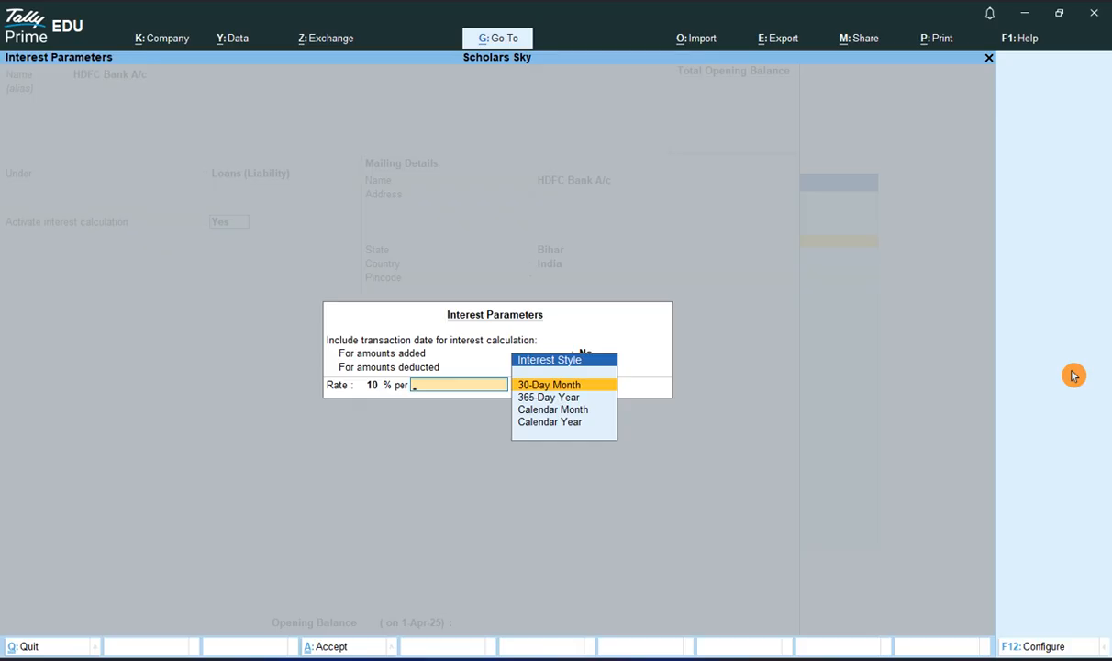
Step: Set the interest style of the 10% rate to Calendar Month
{"action": "key", "text": "Down"}
{"action": "key", "text": "Down"}
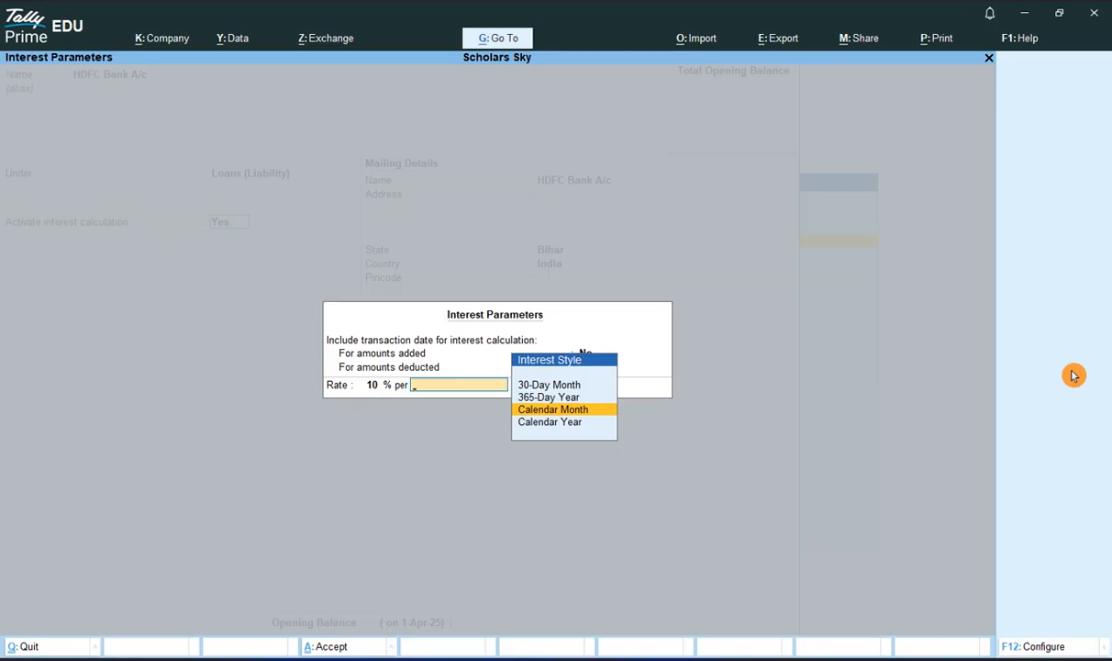
{"action": "key", "text": "Up"}
{"action": "key", "text": "Up"}
{"action": "key", "text": "Down"}
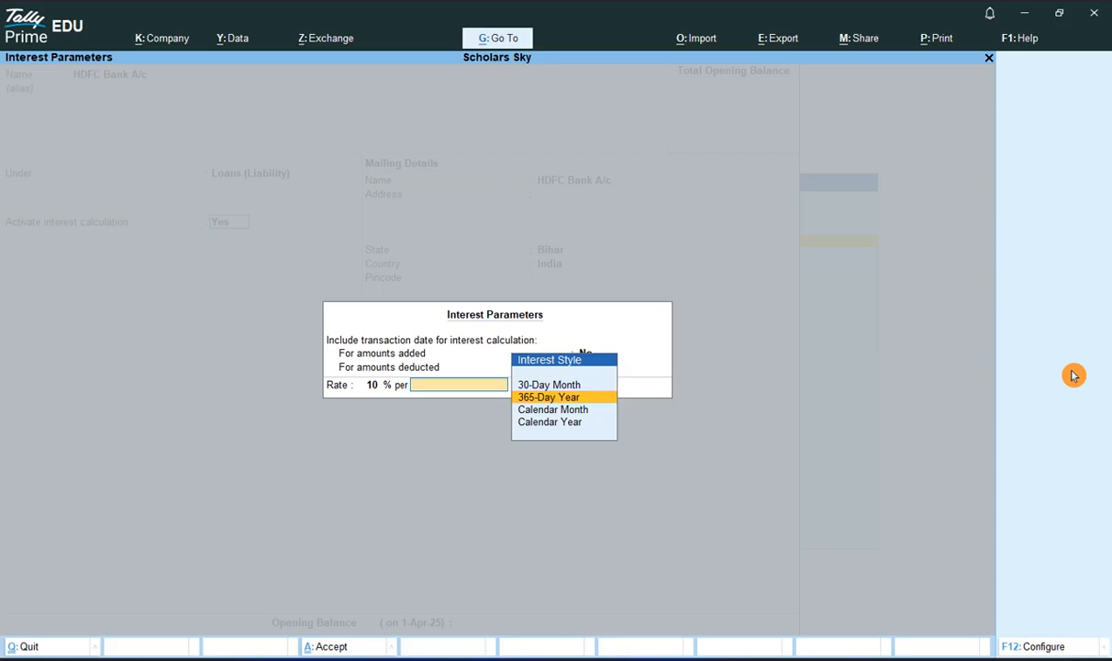
{"action": "key", "text": "Down"}
{"action": "key", "text": "Down"}
{"action": "key", "text": "Up"}
{"action": "key", "text": "Up"}
{"action": "key", "text": "Down"}
{"action": "key", "text": "Down"}
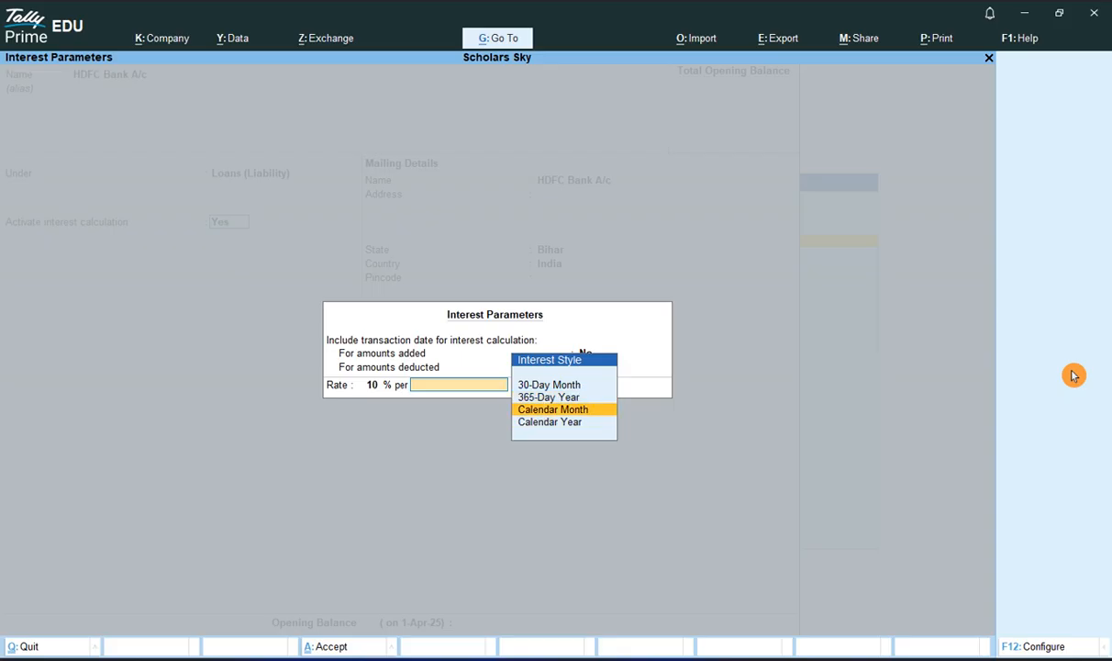
{"action": "key", "text": "Up"}
{"action": "key", "text": "Up"}
{"action": "key", "text": "Up"}
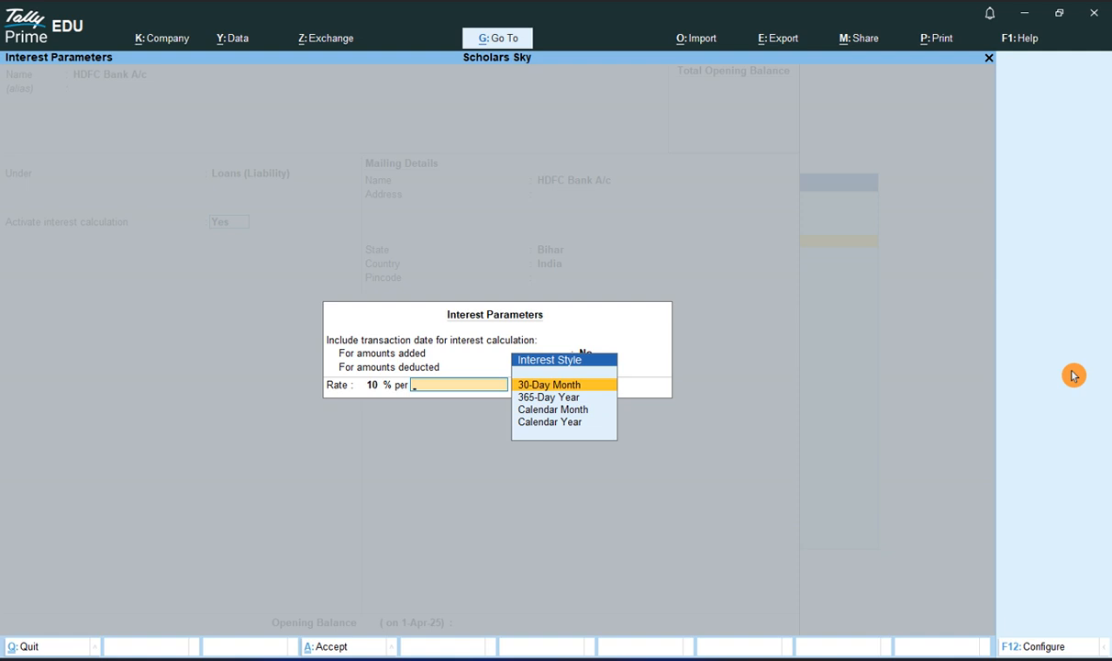
{"action": "key", "text": "Down"}
{"action": "key", "text": "Down"}
{"action": "key", "text": "Down"}
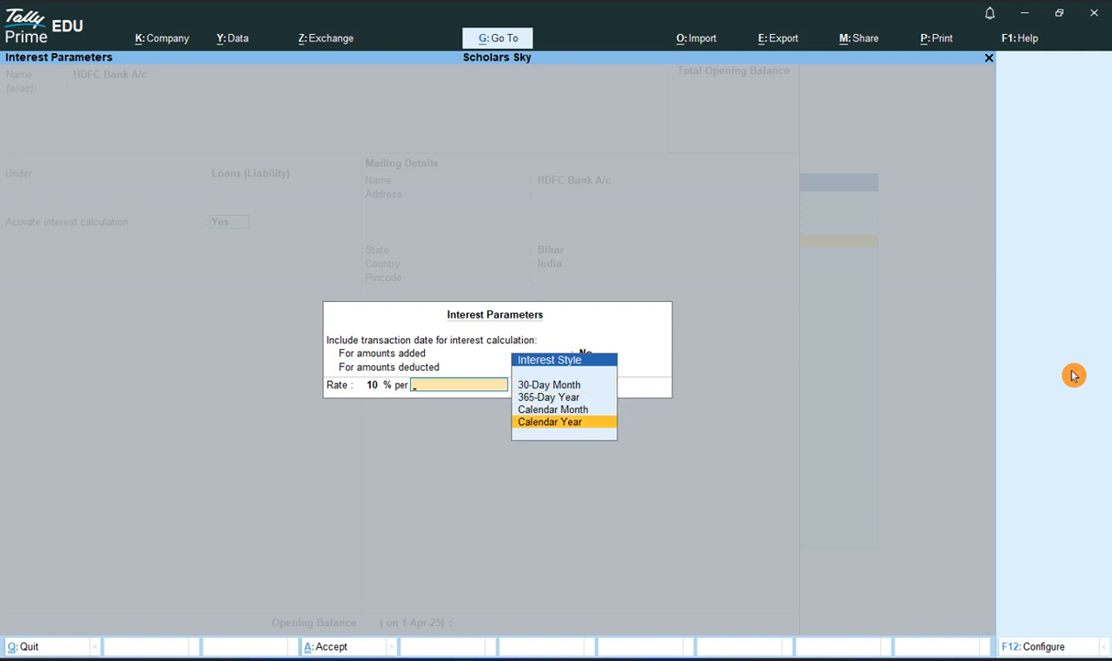
{"action": "key", "text": "Up"}
{"action": "key", "text": "Up"}
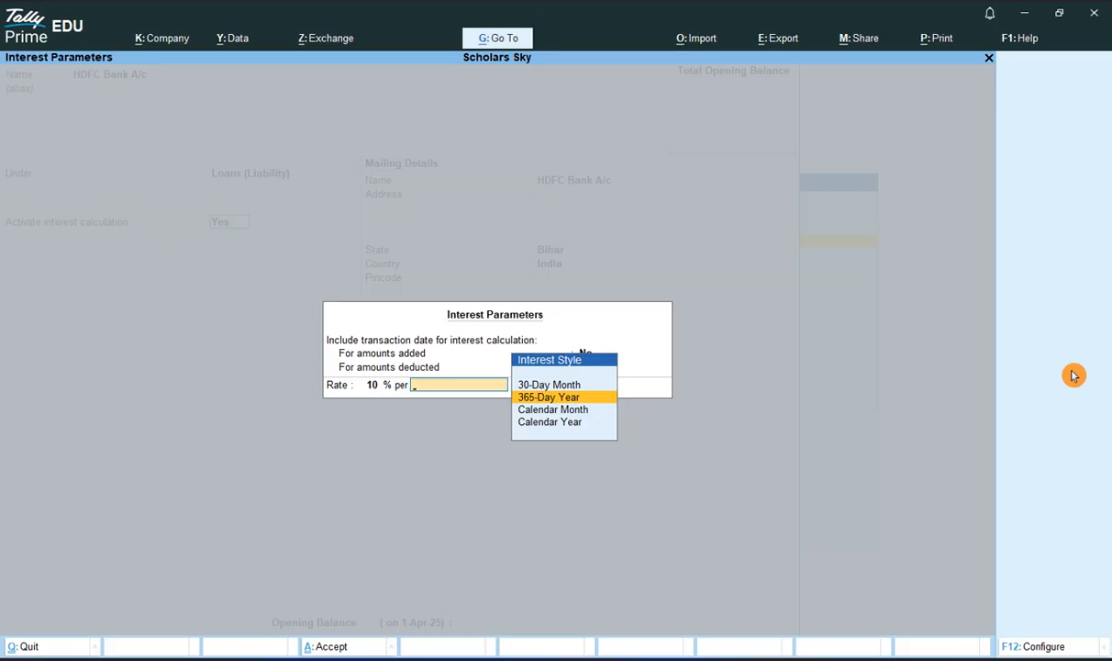
{"action": "key", "text": "Down"}
{"action": "key", "text": "Return"}
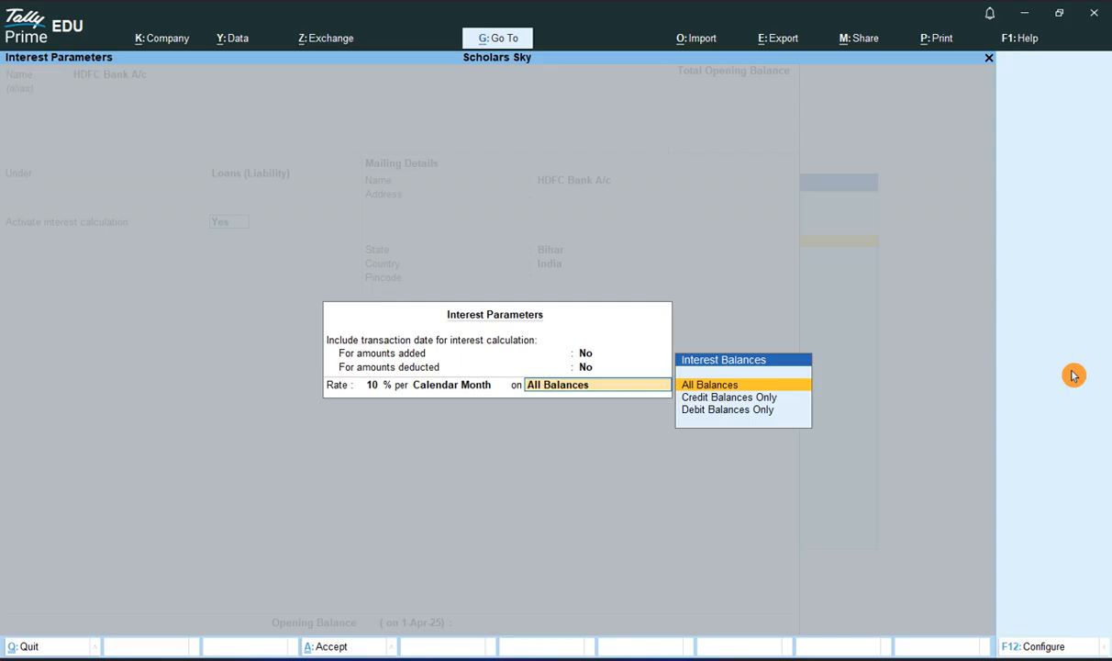
Step: Apply the interest to All Balances and save the HDFC Bank A/c ledger without an address or opening balance
{"action": "key", "text": "Return"}
{"action": "key", "text": "Return"}
{"action": "key", "text": "Return"}
{"action": "key", "text": "Return"}
{"action": "key", "text": "Return"}
{"action": "key", "text": "Return"}
{"action": "key", "text": "Return"}
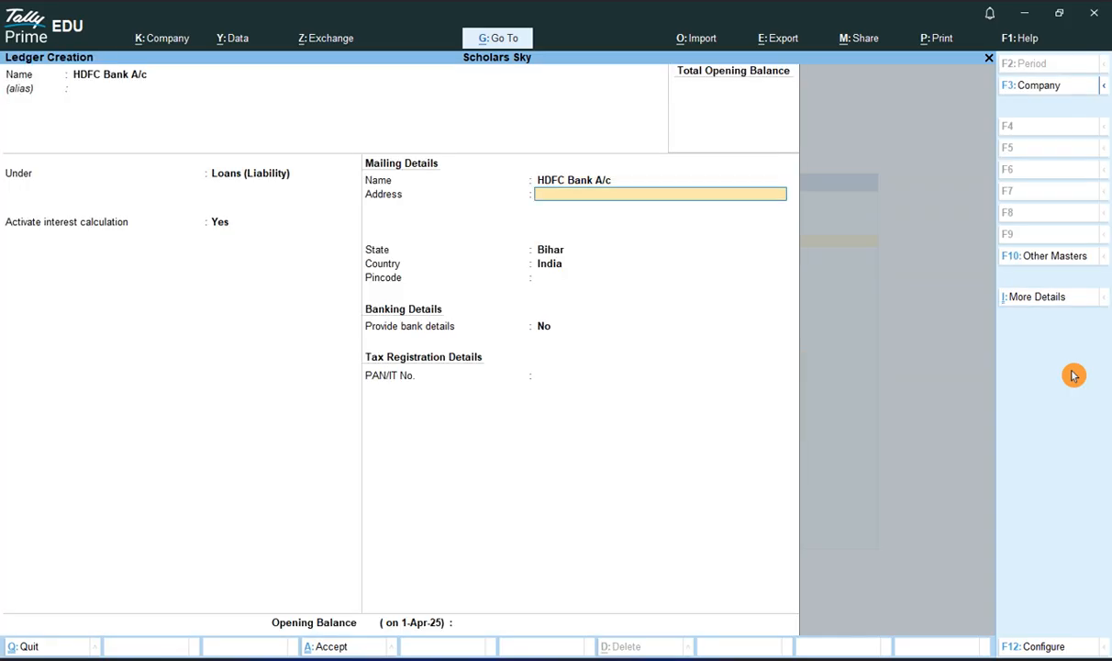
{"action": "key", "text": "Return"}
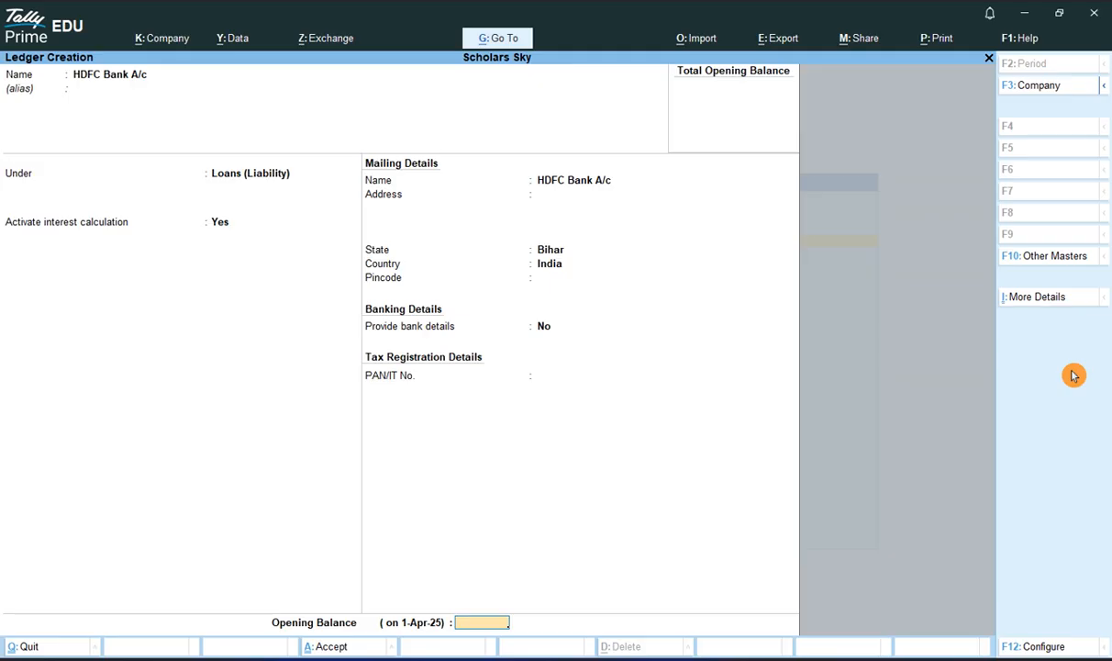
{"action": "key", "text": "Return"}
{"action": "key", "text": "Return"}
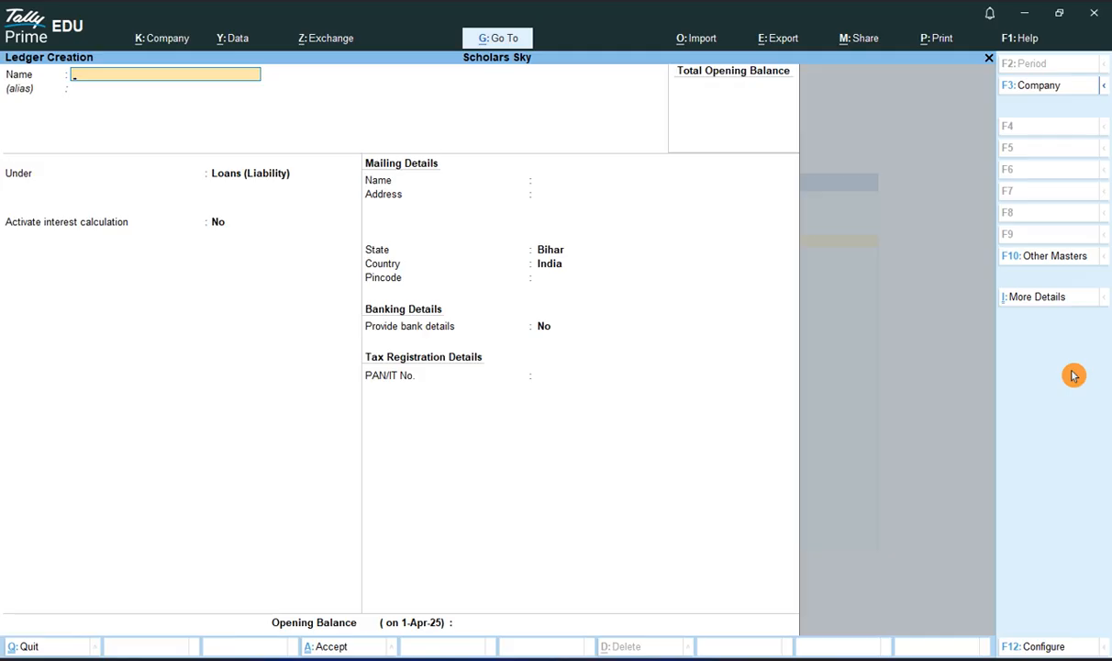
Step: Name the next new ledger Interest Payable, leaving its alias blank
{"action": "type", "text": "Interest Payable"}
{"action": "key", "text": "Return"}
{"action": "key", "text": "Return"}
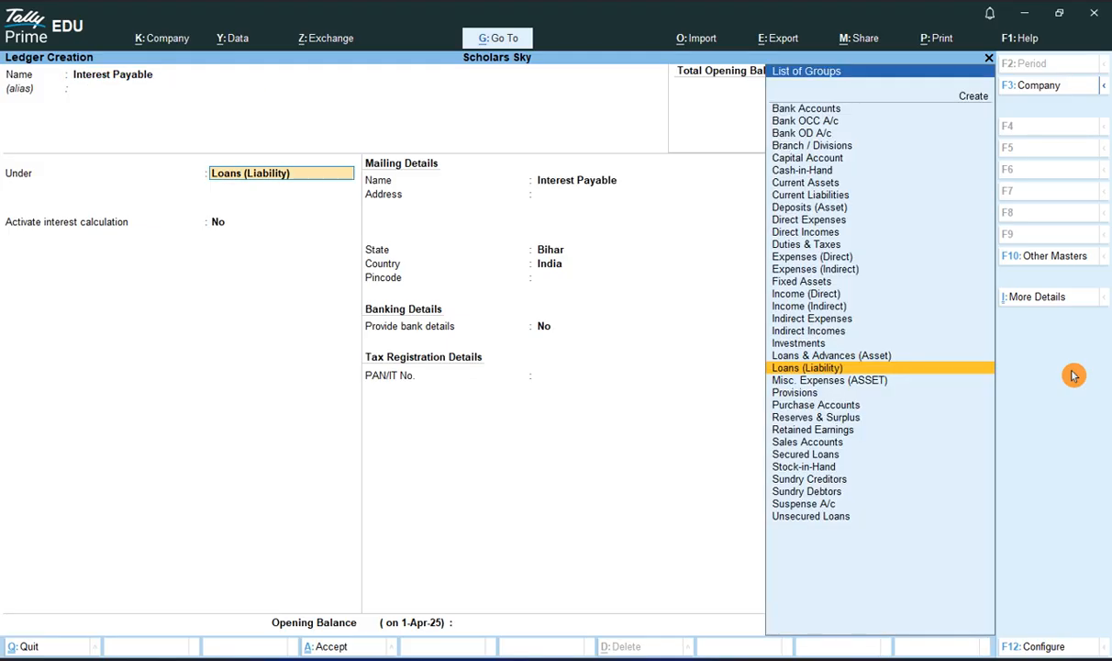
Step: Place the Interest Payable ledger under Current Liabilities and keep its interest calculation set to No
{"action": "type", "text": "C"}
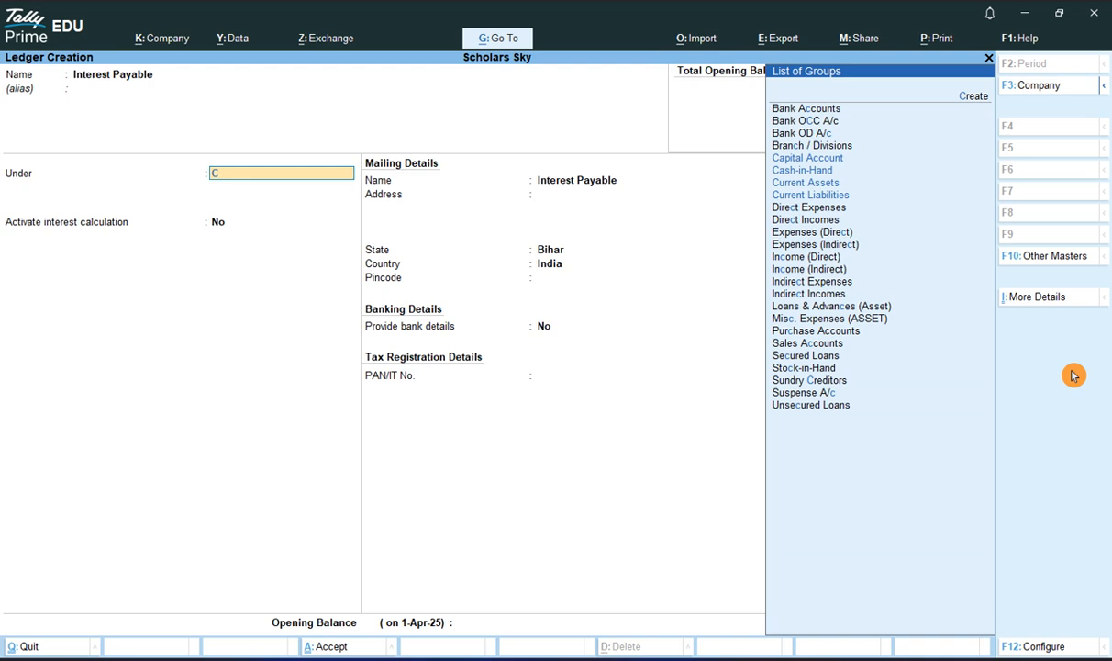
{"action": "key", "text": "Down"}
{"action": "key", "text": "Down"}
{"action": "key", "text": "Down"}
{"action": "key", "text": "Down"}
{"action": "key", "text": "Down"}
{"action": "key", "text": "Up"}
{"action": "key", "text": "Up"}
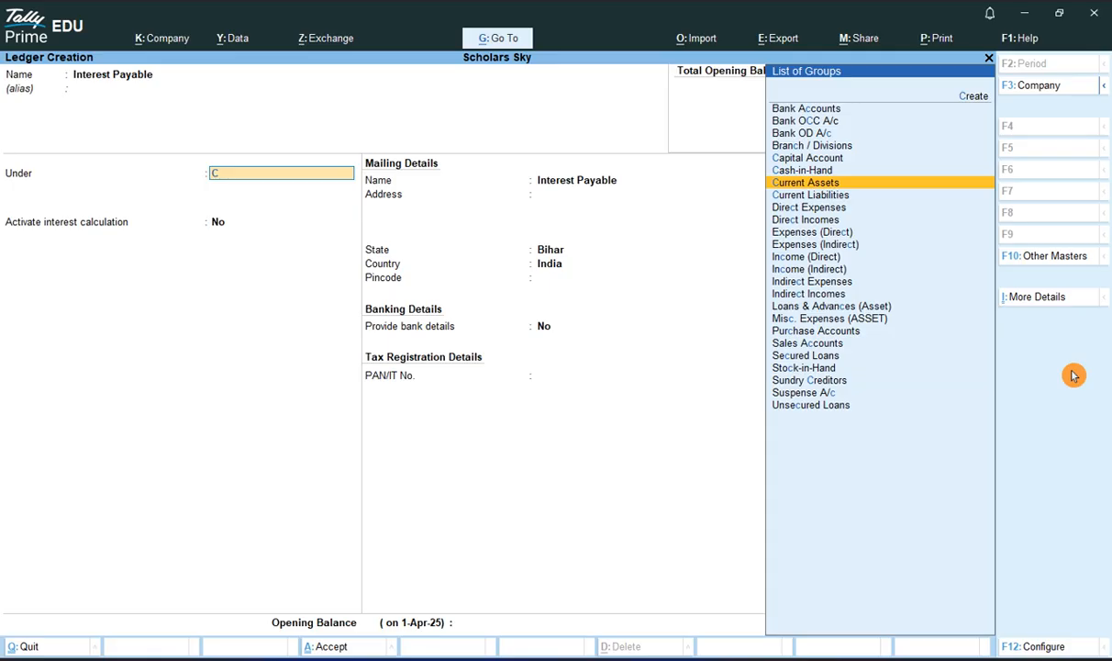
{"action": "key", "text": "Up"}
{"action": "key", "text": "Up"}
{"action": "key", "text": "Down"}
{"action": "key", "text": "Down"}
{"action": "key", "text": "Down"}
{"action": "key", "text": "Down"}
{"action": "key", "text": "Down"}
{"action": "key", "text": "Down"}
{"action": "key", "text": "Down"}
{"action": "key", "text": "Down"}
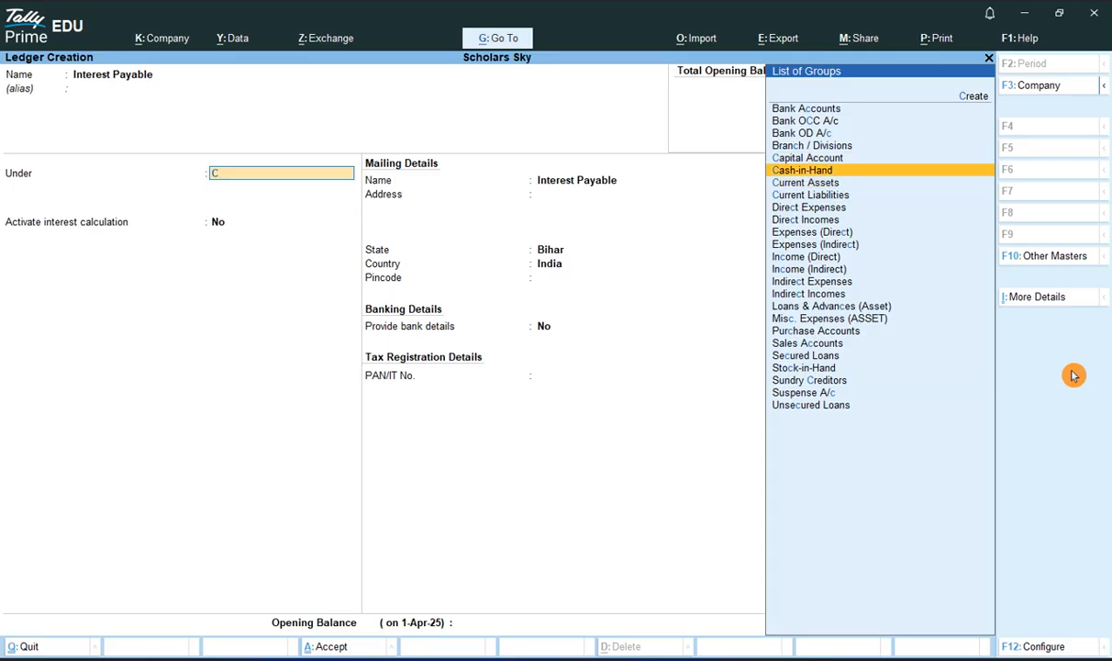
{"action": "key", "text": "Up"}
{"action": "key", "text": "Up"}
{"action": "key", "text": "Up"}
{"action": "key", "text": "Up"}
{"action": "key", "text": "Up"}
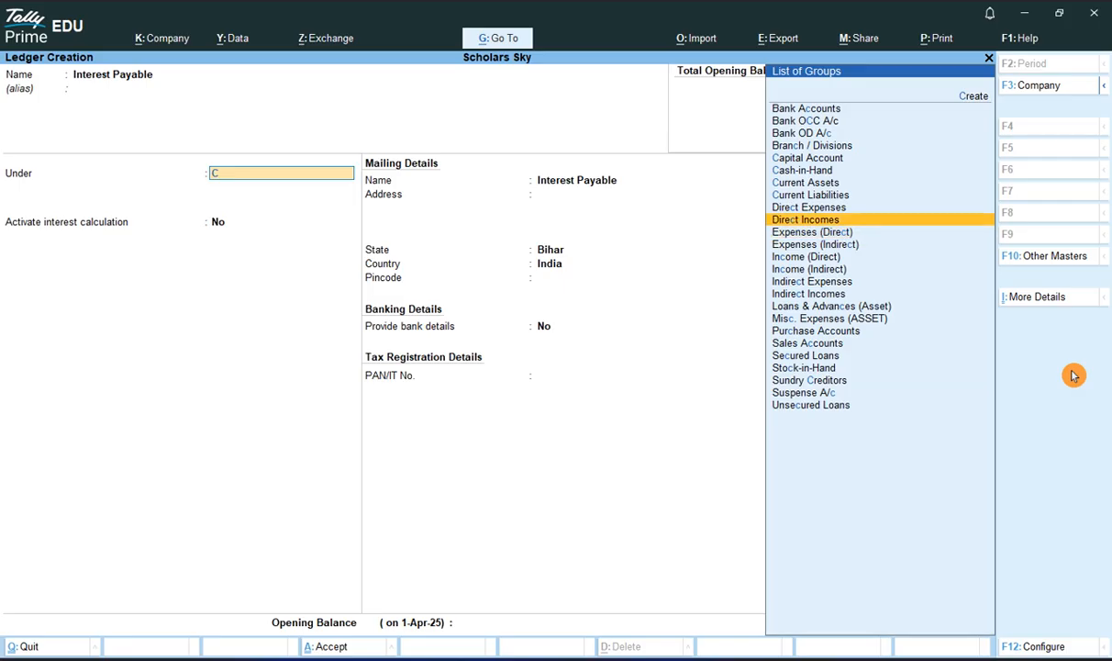
{"action": "key", "text": "Return"}
{"action": "key", "text": "Return"}
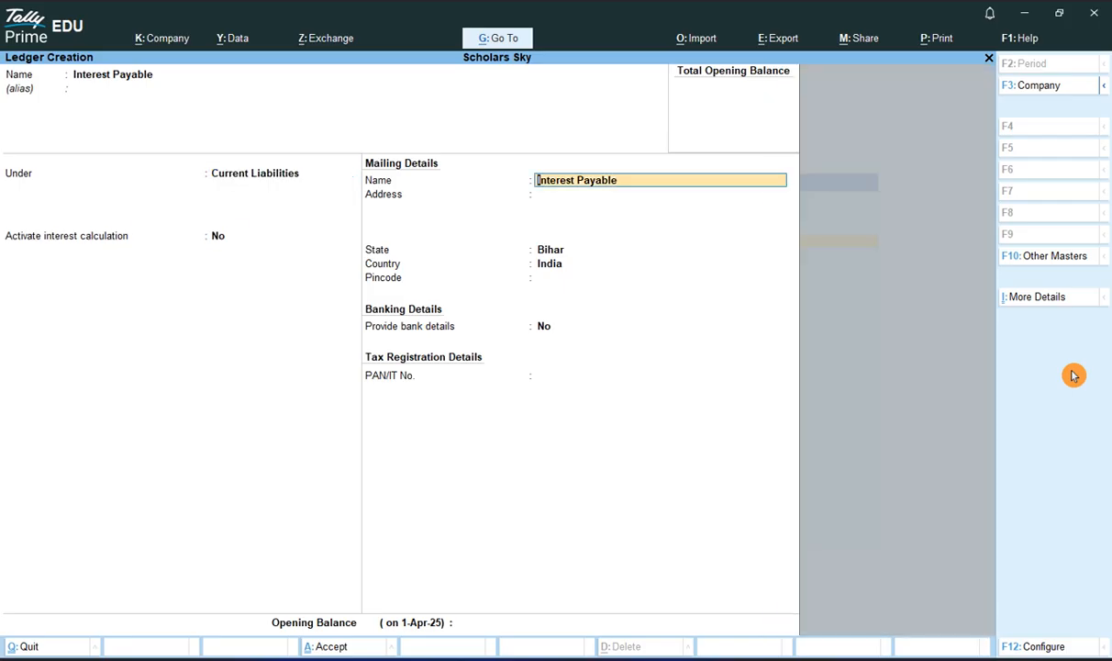
Step: Save the Interest Payable ledger without an address, bank details, PAN or opening balance, and leave ledger creation
{"action": "key", "text": "Return"}
{"action": "key", "text": "Return"}
{"action": "key", "text": "Return"}
{"action": "key", "text": "Return"}
{"action": "key", "text": "Return"}
{"action": "key", "text": "Return"}
{"action": "key", "text": "Return"}
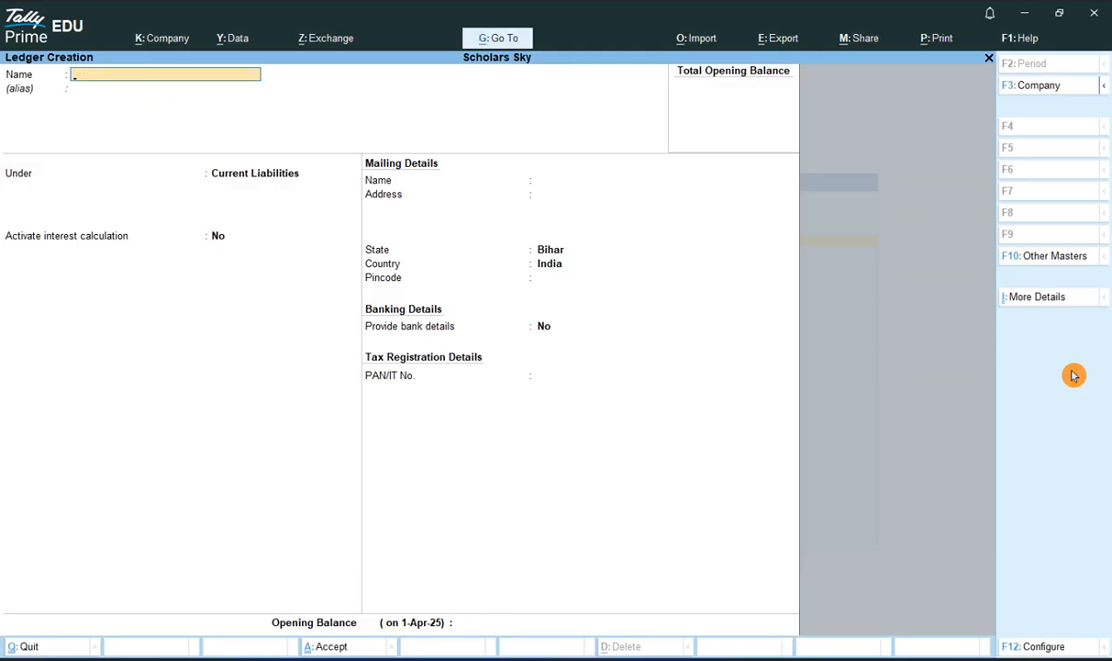
{"action": "key", "text": "Escape"}
Step: Check the receipt voucher entry in the Word notes and return to the Gateway of Tally
{"action": "key", "text": "alt+Tab"}
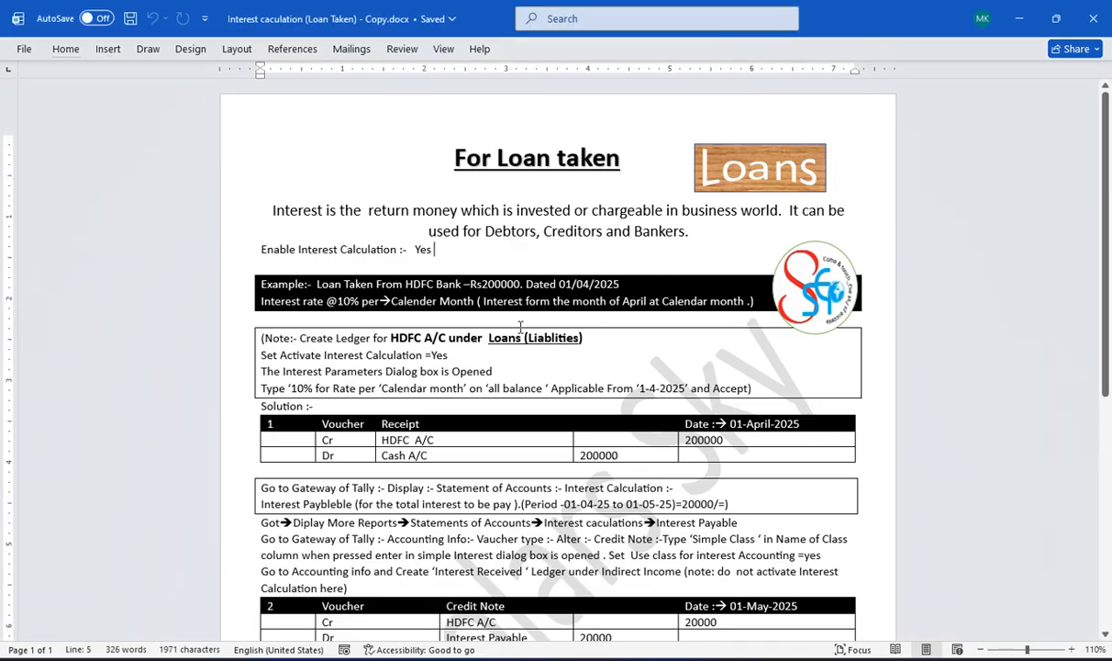
{"action": "left_click_drag", "start_coordinate": [1098, 330], "coordinate": [1098, 404]}
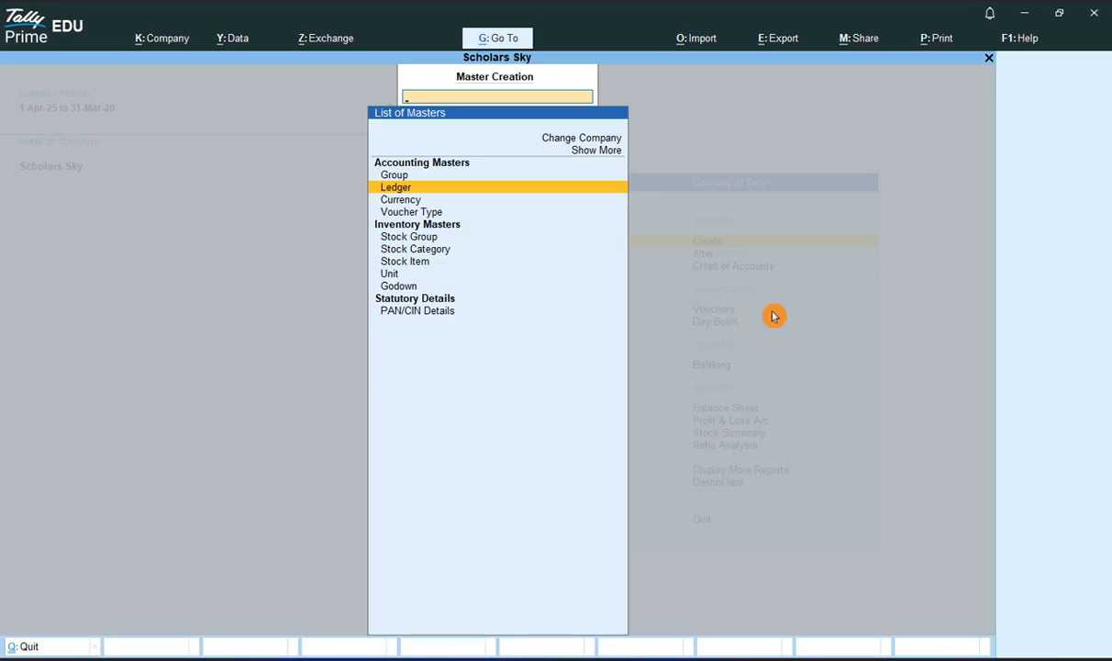
{"action": "right_click", "coordinate": [773, 317]}
{"action": "right_click", "coordinate": [772, 316]}
{"action": "right_click", "coordinate": [772, 316]}
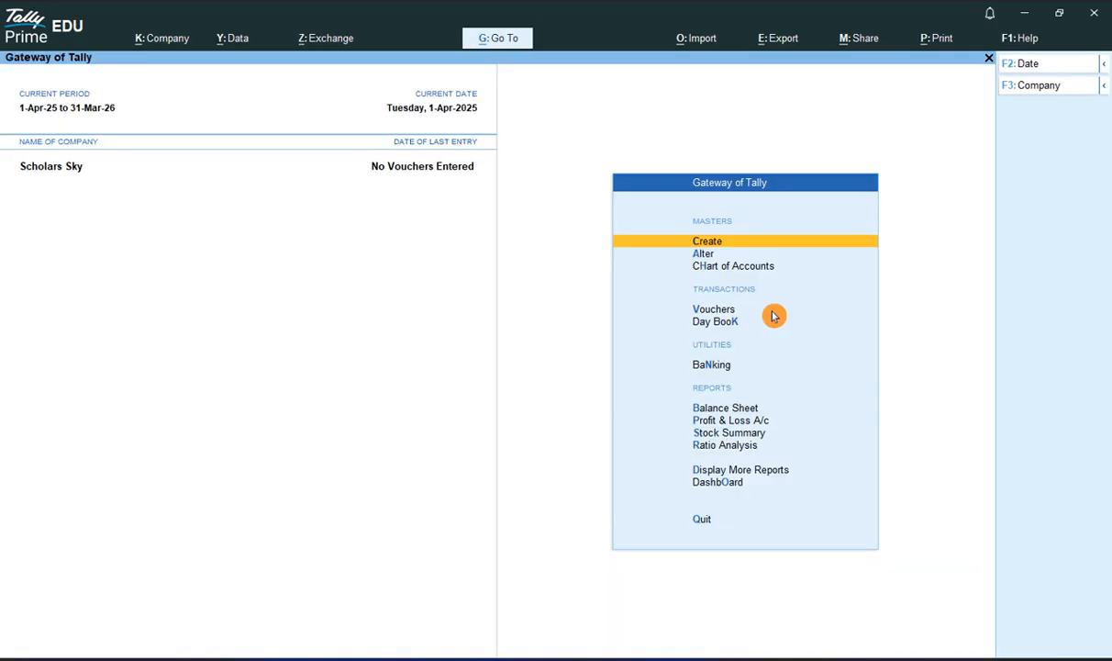
Step: Start a Receipt voucher with Cash as the account and HDFC Bank A/c as the particulars ledger
{"action": "key", "text": "Down"}
{"action": "key", "text": "Down"}
{"action": "key", "text": "Down"}
{"action": "left_click", "coordinate": [773, 313]}
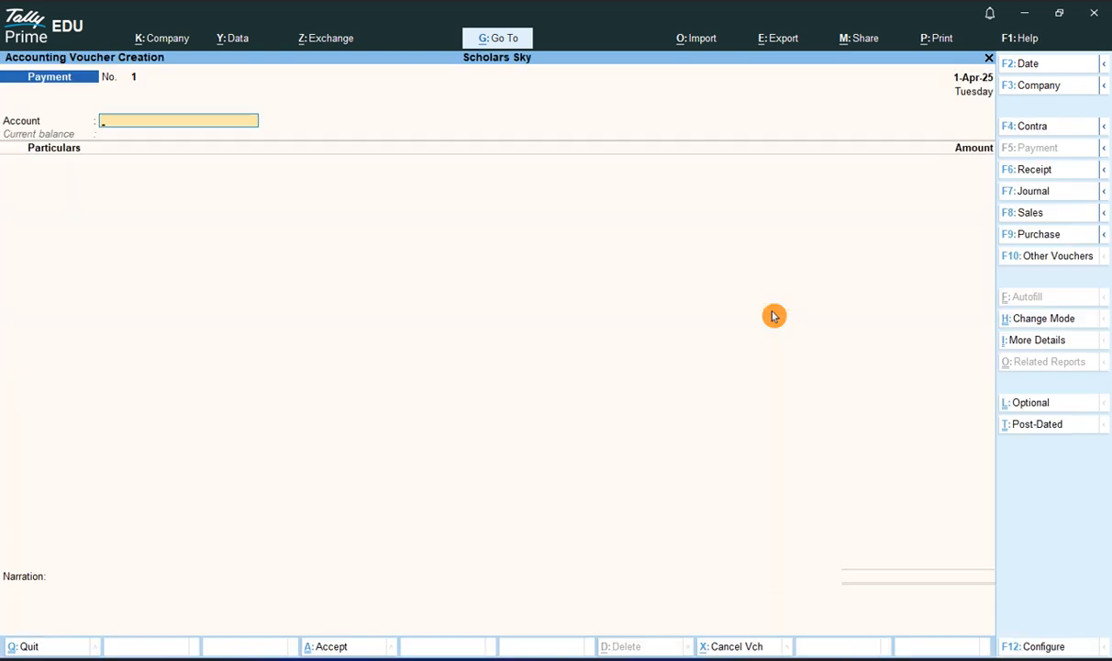
{"action": "key", "text": "F6"}
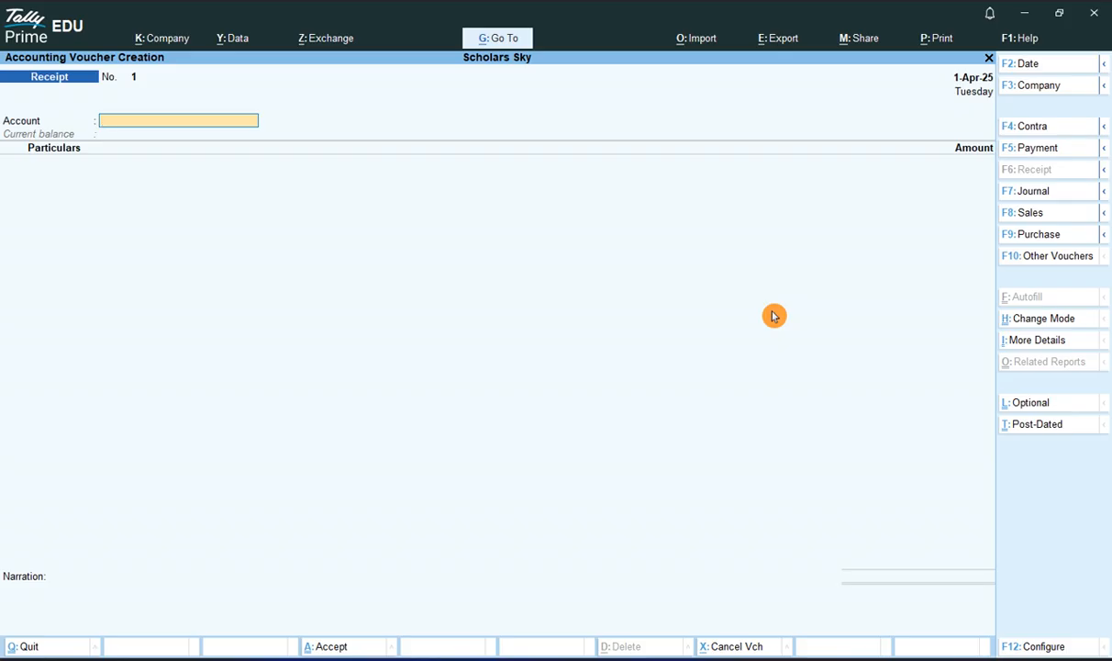
{"action": "key", "text": "Return"}
{"action": "type", "text": "H"}
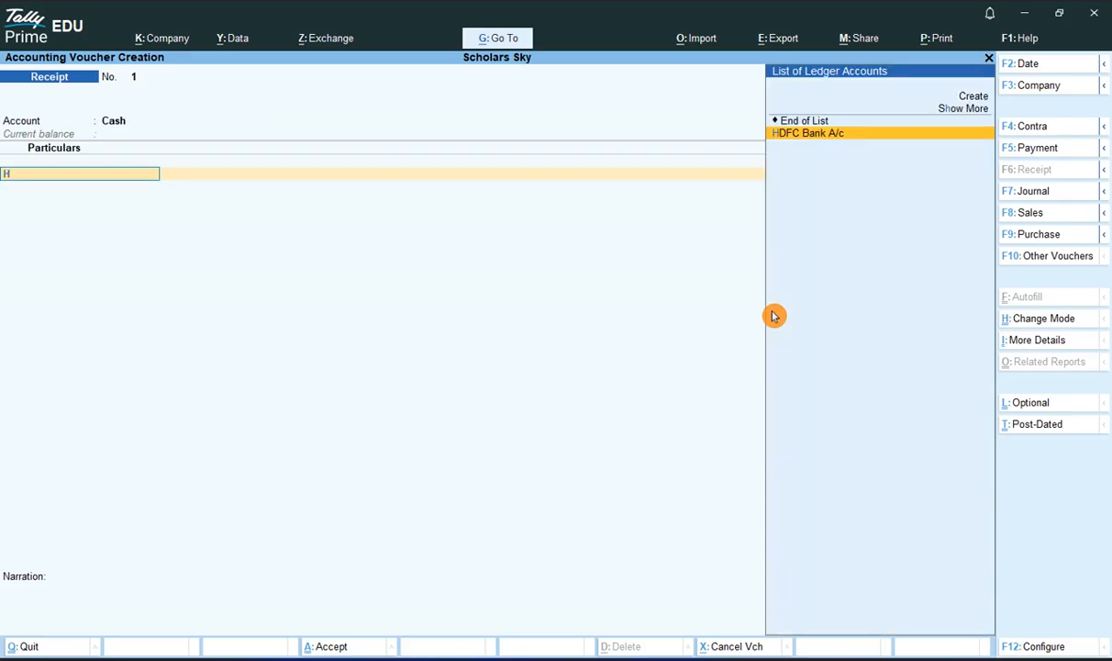
{"action": "key", "text": "Return"}
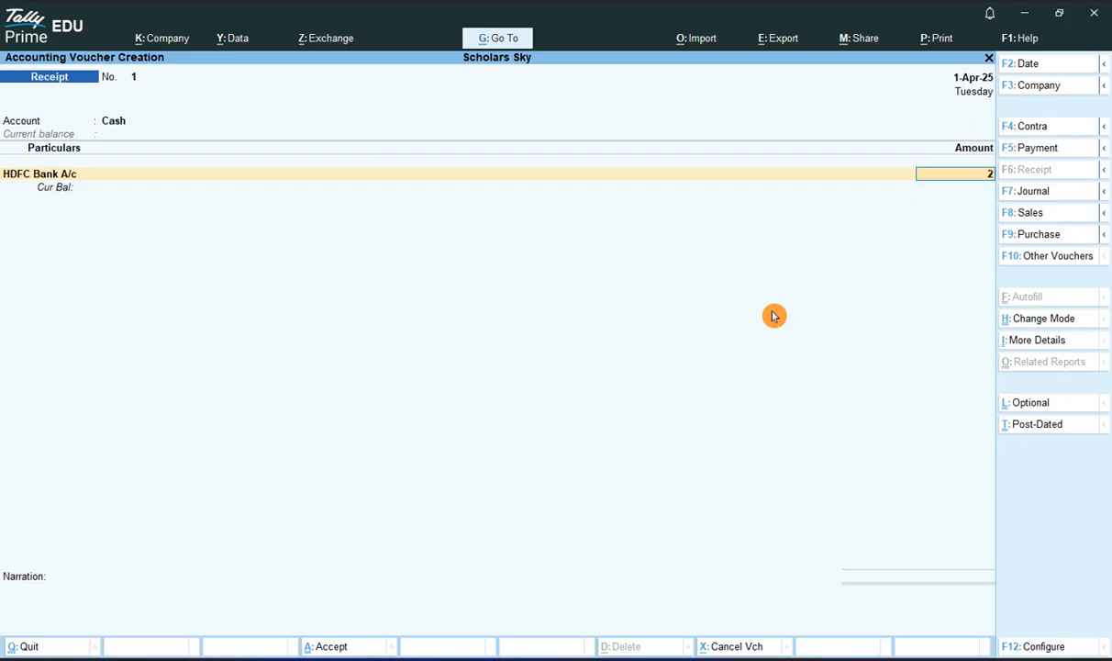
Step: Enter 2,00,000 as the HDFC Bank A/c amount and save the receipt voucher without a narration
{"action": "type", "text": "2,00,00"}
{"action": "type", "text": "0"}
{"action": "key", "text": "Return"}
{"action": "key", "text": "Return"}
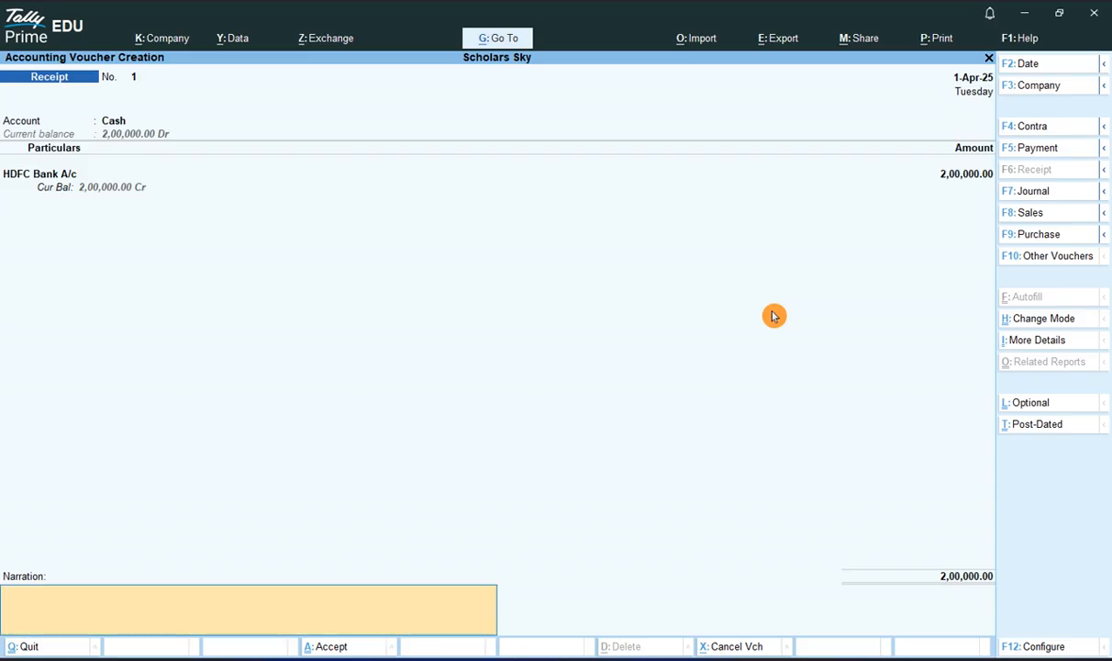
{"action": "key", "text": "Return"}
{"action": "key", "text": "Return"}
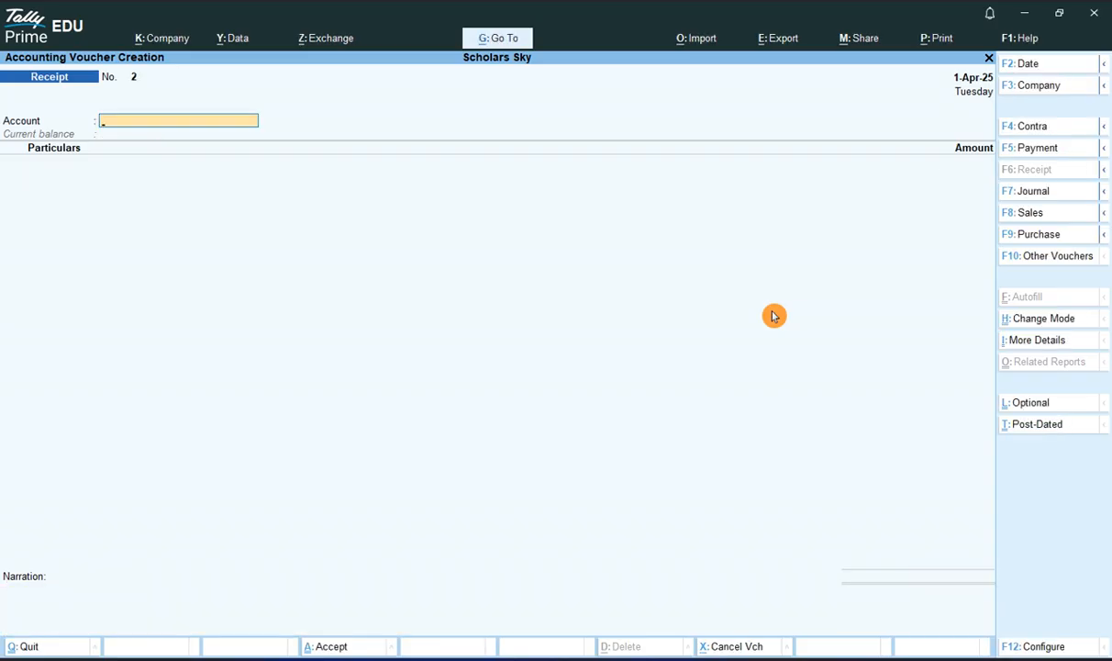
Step: Switch to the Word notes and read the report path leading to the Interest Payable calculation
{"action": "key", "text": "alt+Tab"}
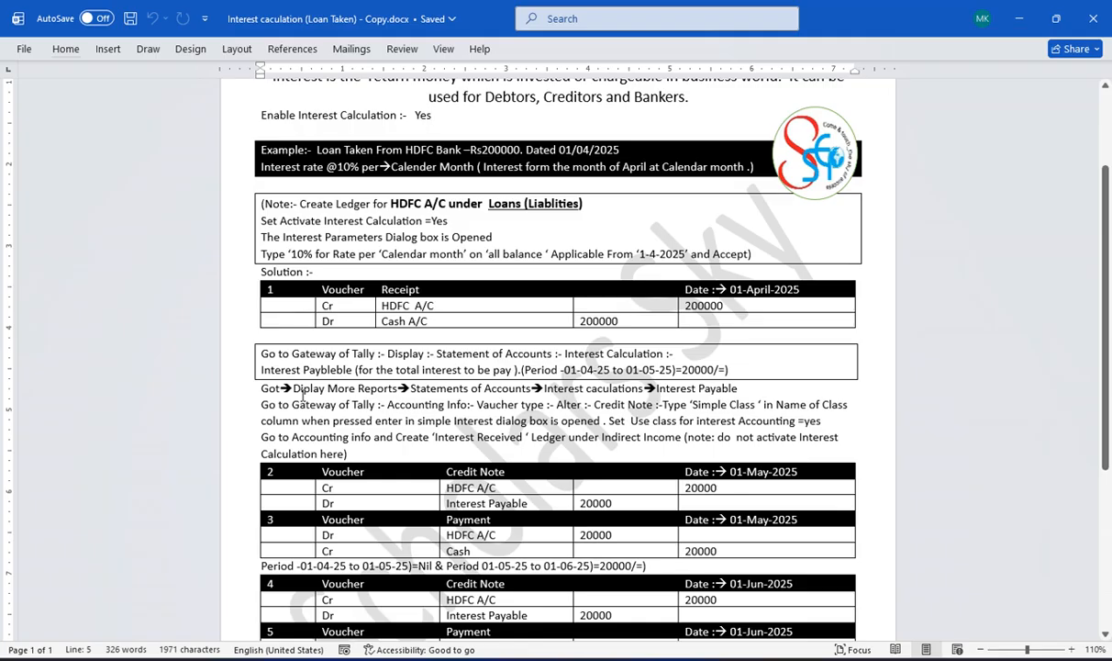
{"action": "left_click_drag", "start_coordinate": [293, 389], "coordinate": [412, 396]}
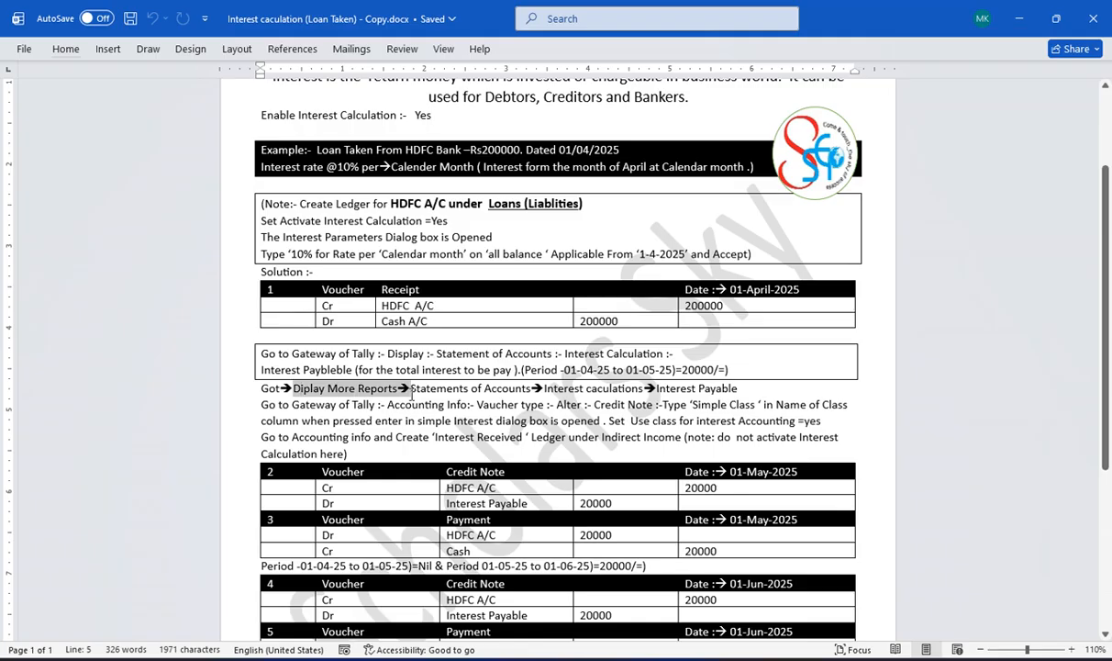
{"action": "left_click", "coordinate": [481, 397]}
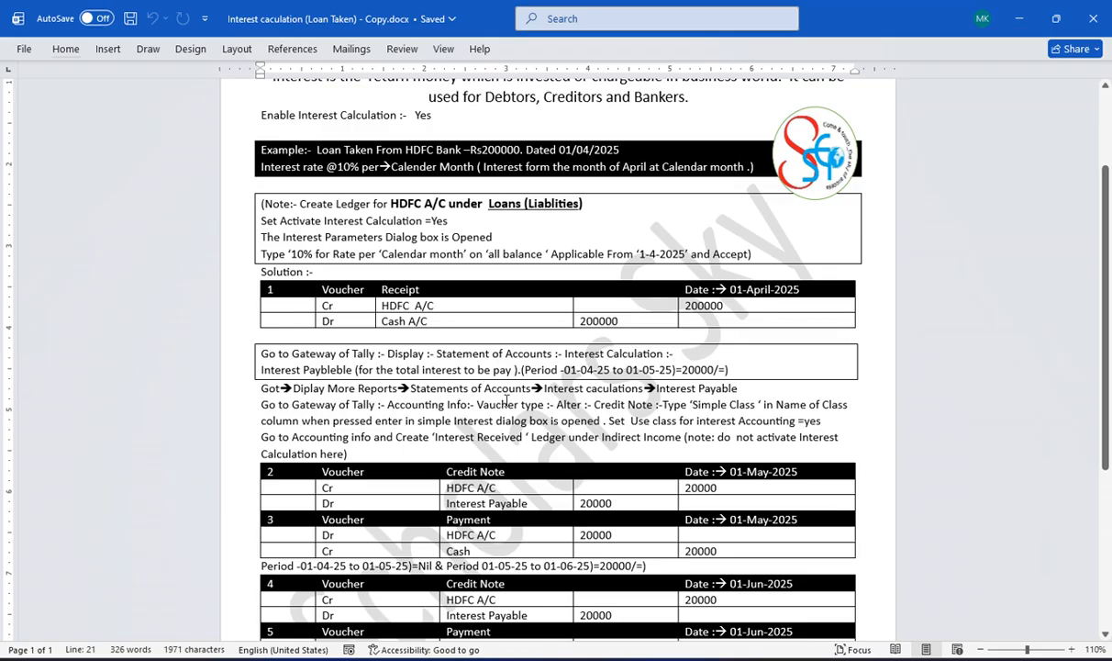
{"action": "key", "text": "alt+Tab"}
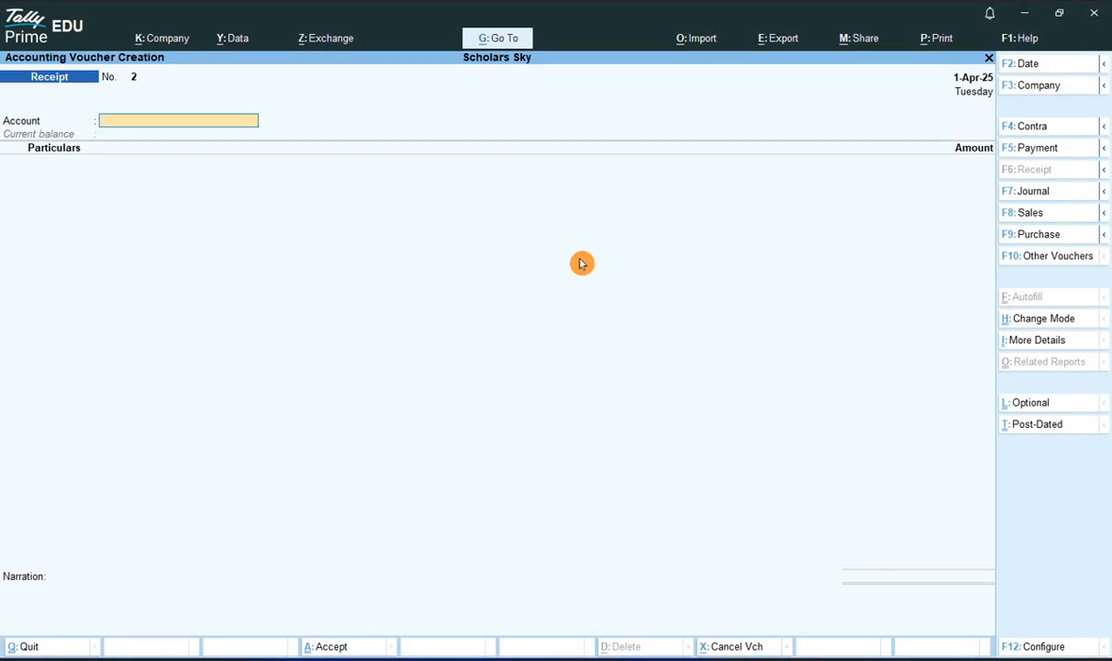
Step: Leave voucher creation in TallyPrime and display the Statements of Accounts reports
{"action": "key", "text": "Escape"}
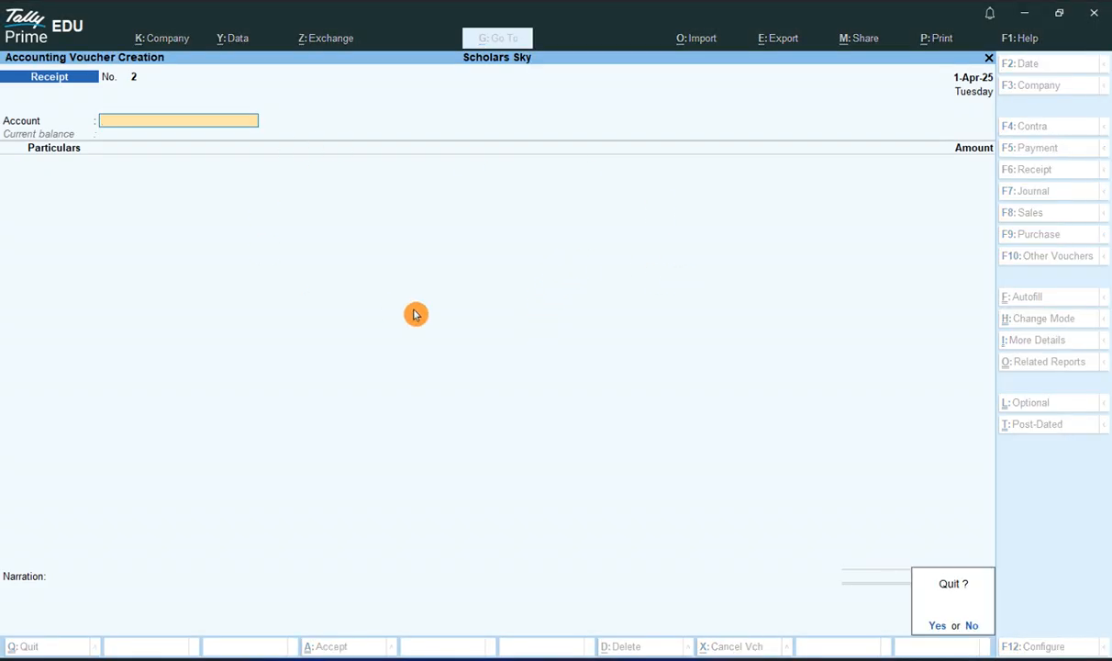
{"action": "key", "text": "y"}
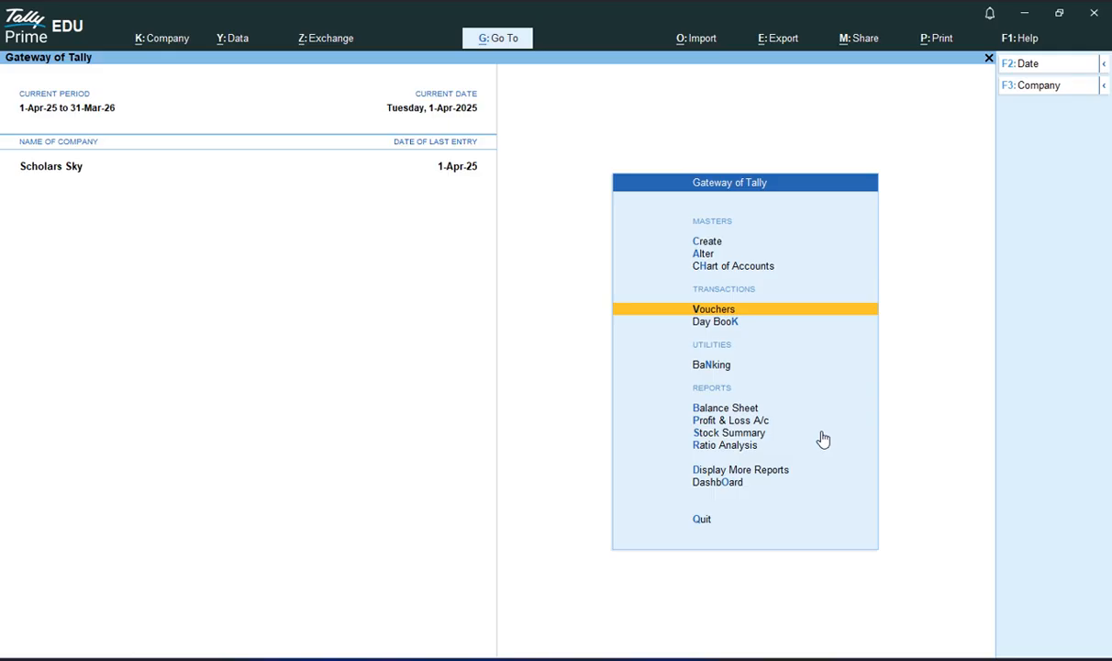
{"action": "left_click", "coordinate": [721, 469]}
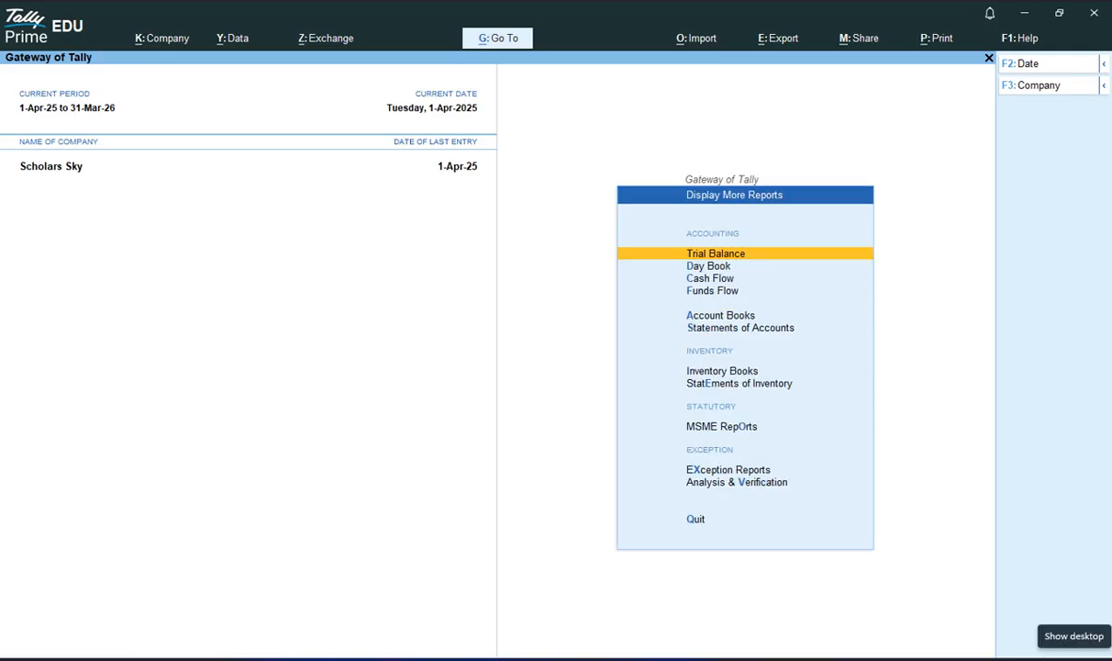
{"action": "key", "text": "Down"}
{"action": "key", "text": "Down"}
{"action": "key", "text": "Down"}
{"action": "key", "text": "Down"}
{"action": "key", "text": "Down"}
{"action": "key", "text": "Return"}
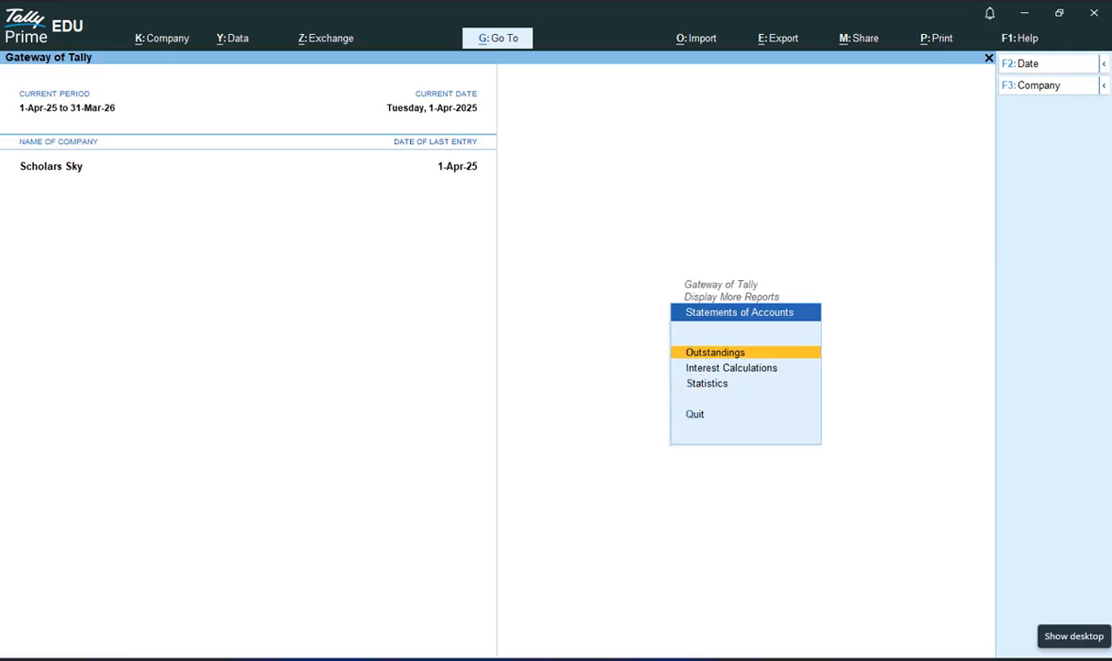
Step: Open the Interest Payable report among the interest calculations
{"action": "key", "text": "Down"}
{"action": "key", "text": "Return"}
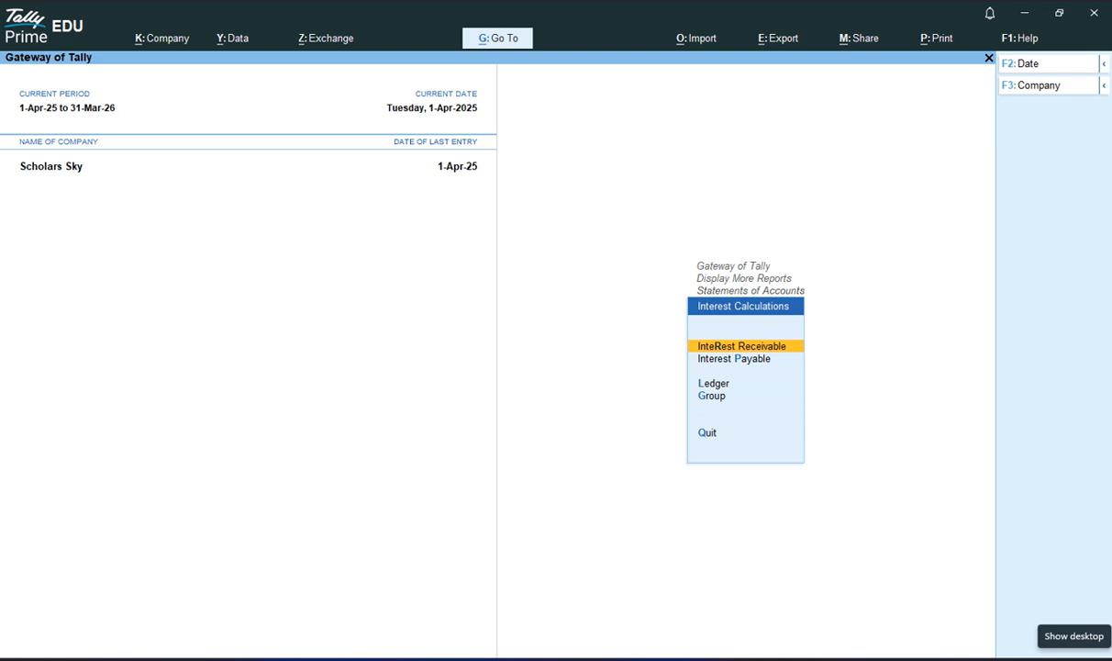
{"action": "key", "text": "Down"}
{"action": "key", "text": "Up"}
{"action": "key", "text": "Down"}
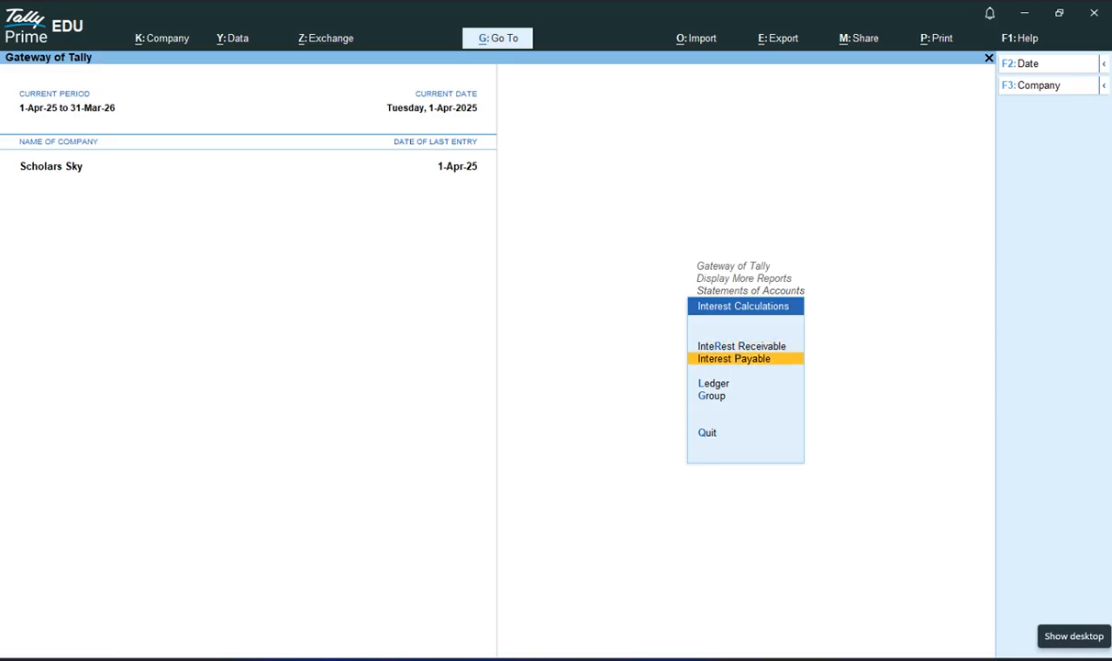
{"action": "key", "text": "Return"}
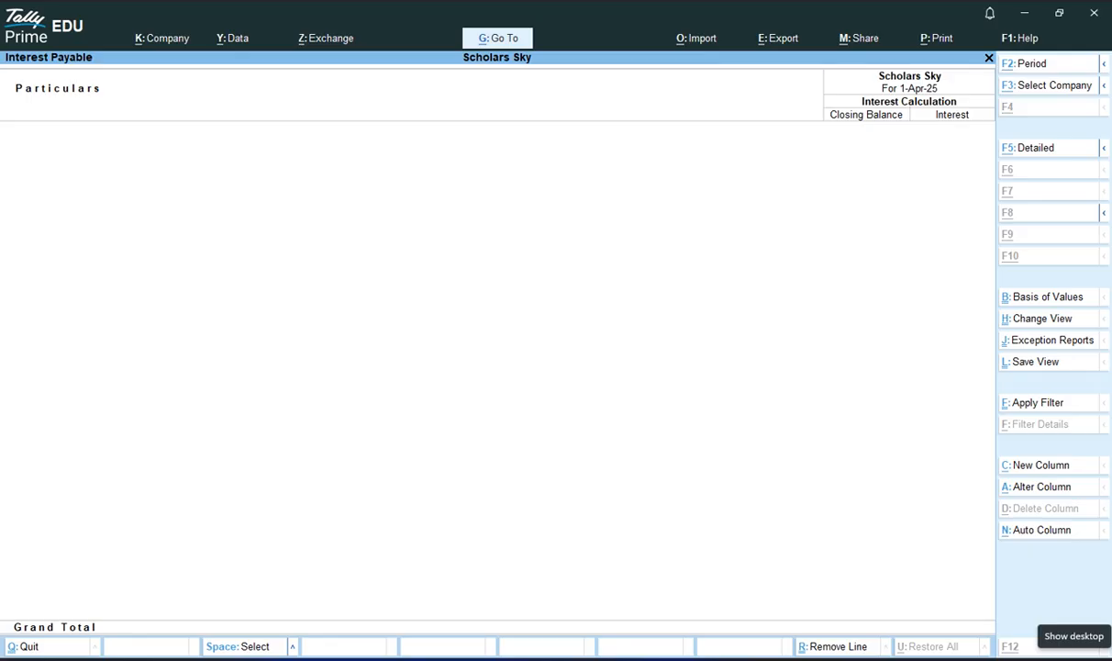
Step: Set the Interest Payable report's period from 1-4-2025 to 1-5-2025
{"action": "key", "text": "F2"}
{"action": "key", "text": "Return"}
{"action": "type", "text": "1-5"}
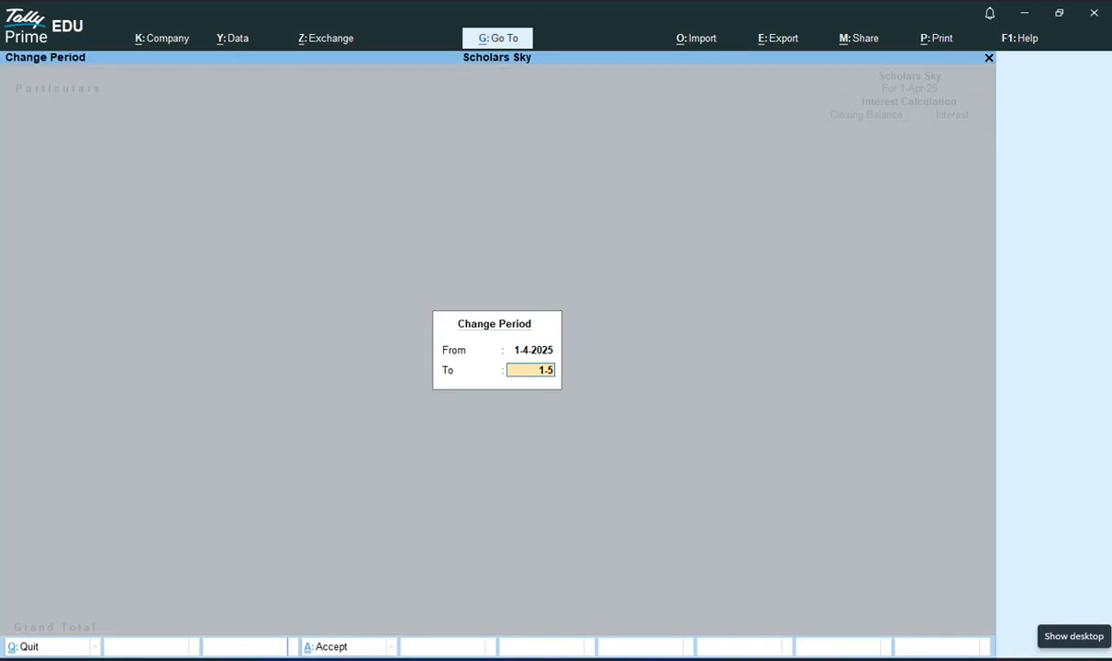
{"action": "key", "text": "Return"}
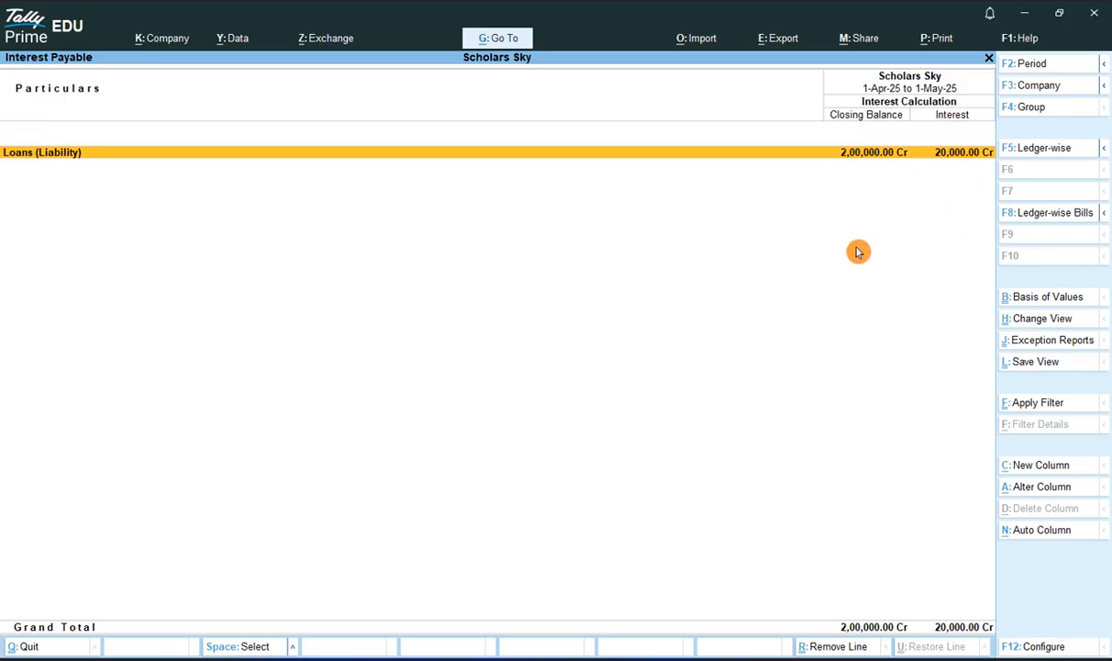
Step: Extend the end date of the Interest Payable report to 1-6, followed by 1-7
{"action": "key", "text": "F2"}
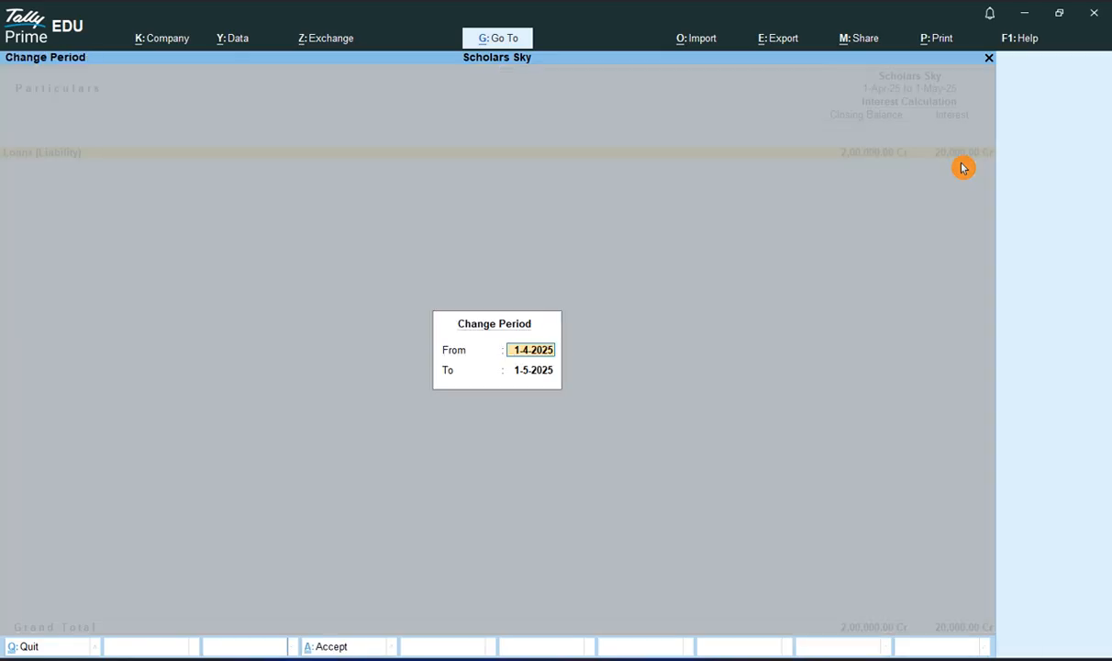
{"action": "key", "text": "Return"}
{"action": "type", "text": "1-6"}
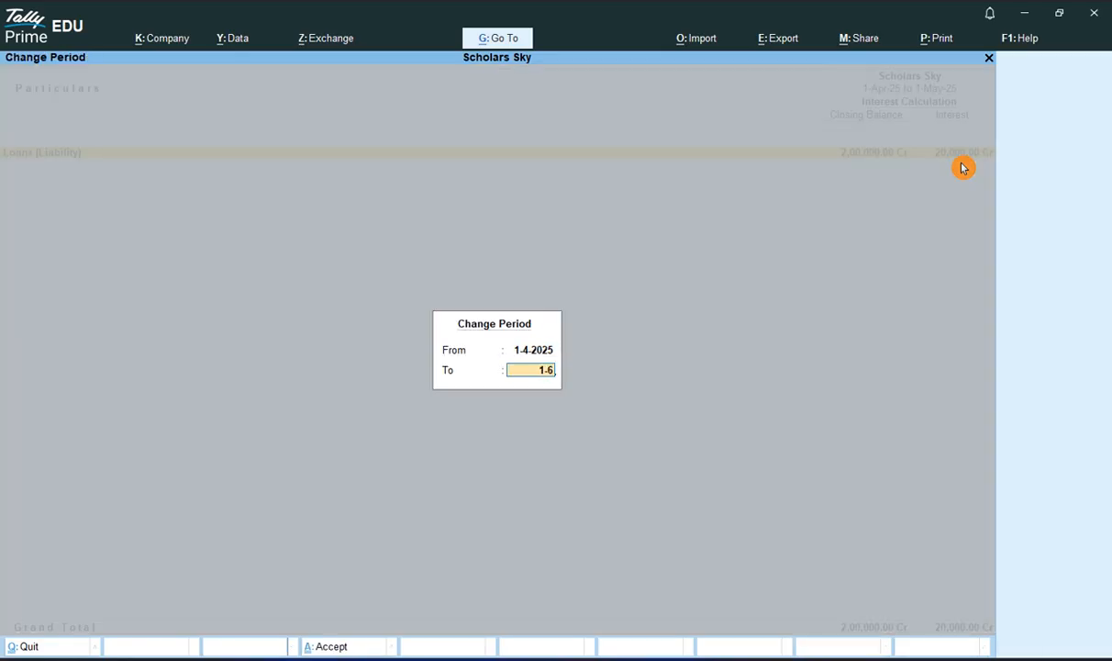
{"action": "key", "text": "Return"}
{"action": "key", "text": "alt+F2"}
{"action": "key", "text": "Return"}
{"action": "type", "text": "1-7"}
{"action": "key", "text": "Return"}
Step: Extend the Interest Payable report's end date to 1-8, and return to the Gateway of Tally
{"action": "key", "text": "alt+F2"}
{"action": "key", "text": "Return"}
{"action": "type", "text": "1-8"}
{"action": "key", "text": "Return"}
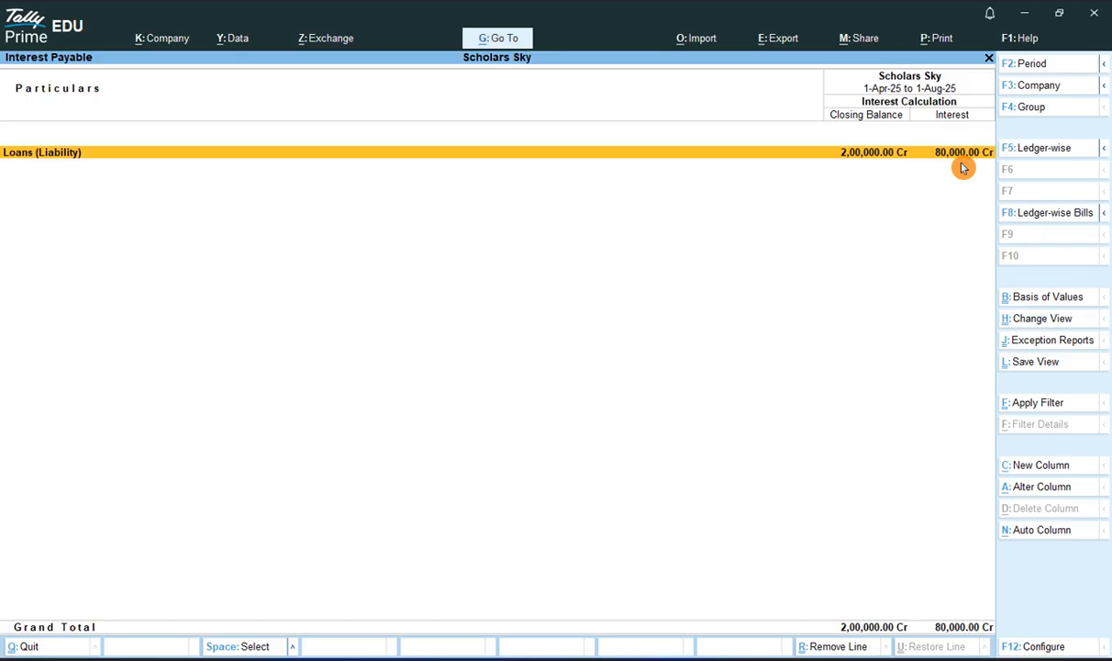
{"action": "key", "text": "Escape"}
{"action": "key", "text": "Escape"}
{"action": "key", "text": "Escape"}
{"action": "key", "text": "Escape"}
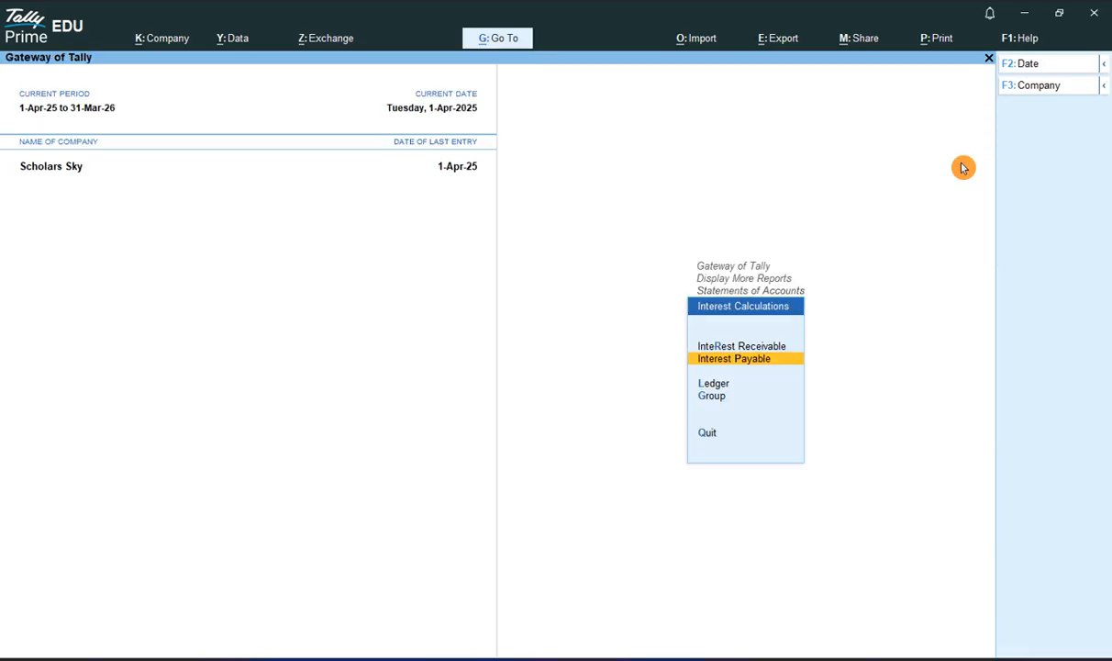
Step: Read the Word notes on altering the Credit Note voucher type with a Simple Class, and return to TallyPrime
{"action": "key", "text": "alt+Tab"}
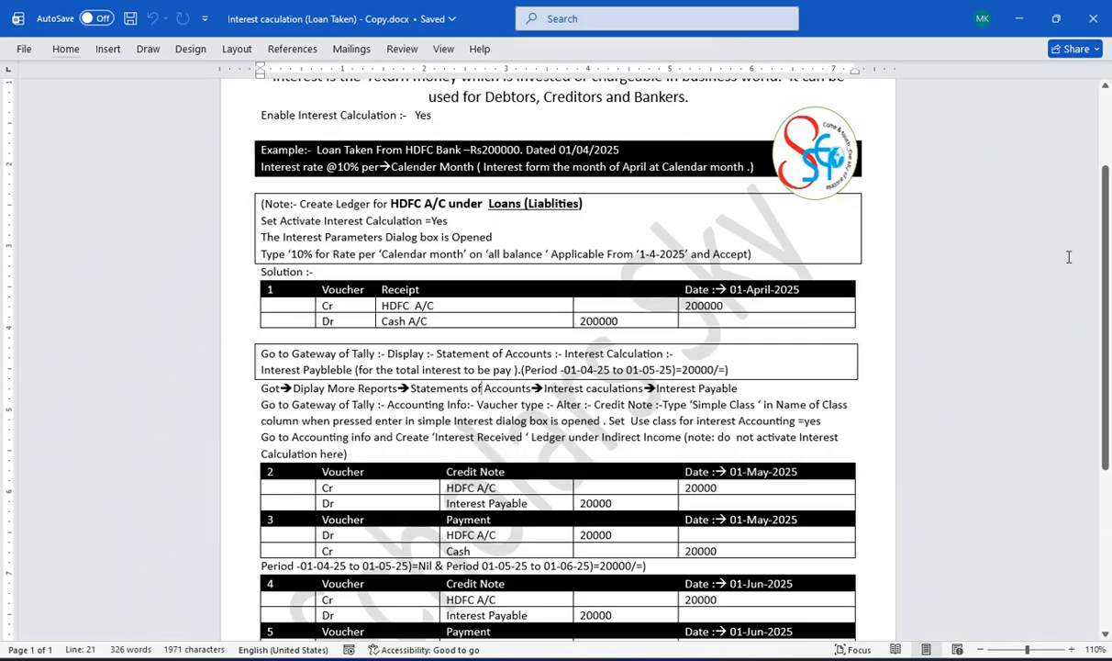
{"action": "left_click_drag", "start_coordinate": [1106, 310], "coordinate": [1106, 382]}
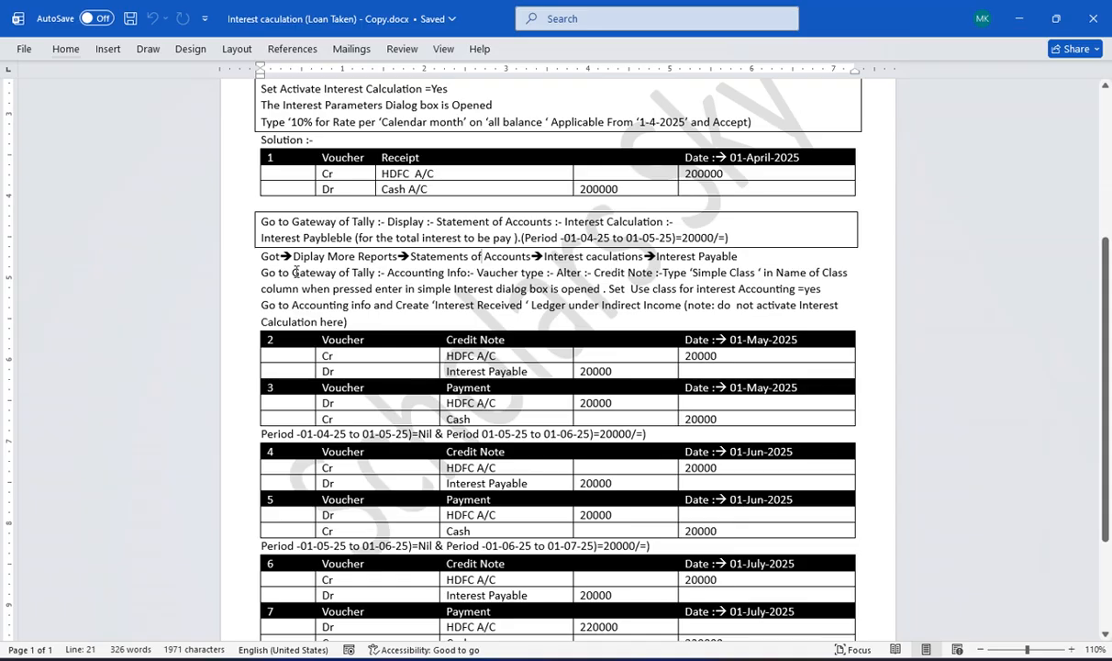
{"action": "left_click_drag", "start_coordinate": [594, 272], "coordinate": [655, 273]}
{"action": "key", "text": "alt+Tab"}
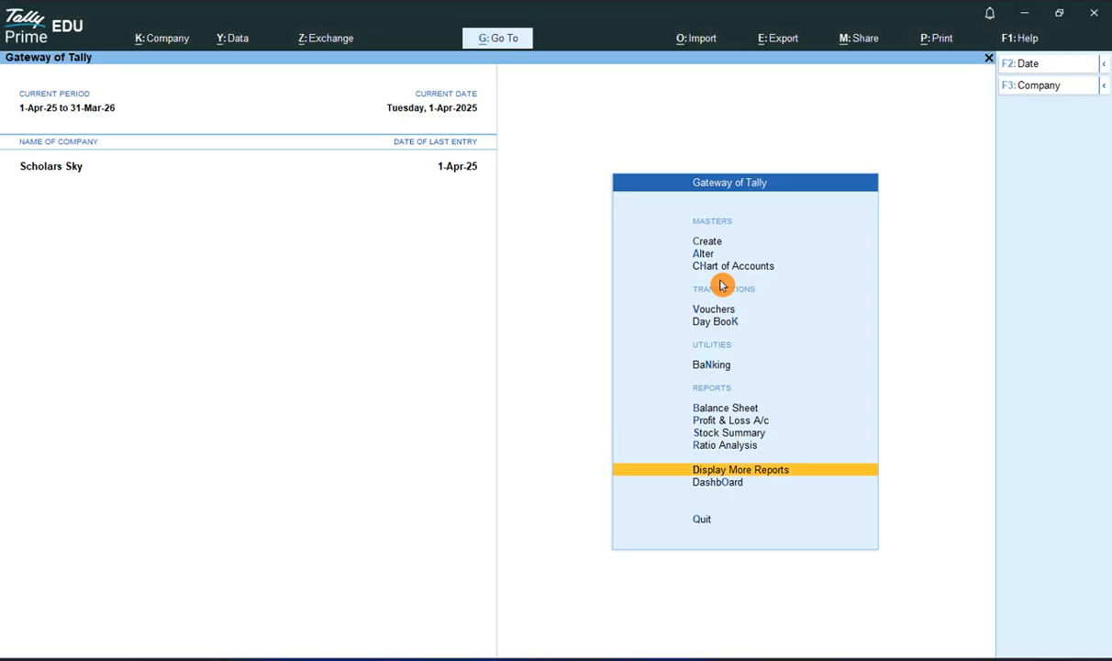
Step: Open the list of voucher types for master alteration
{"action": "key", "text": "Up"}
{"action": "key", "text": "Up"}
{"action": "key", "text": "Up"}
{"action": "key", "text": "Up"}
{"action": "key", "text": "Up"}
{"action": "key", "text": "Up"}
{"action": "key", "text": "Up"}
{"action": "key", "text": "Up"}
{"action": "key", "text": "Up"}
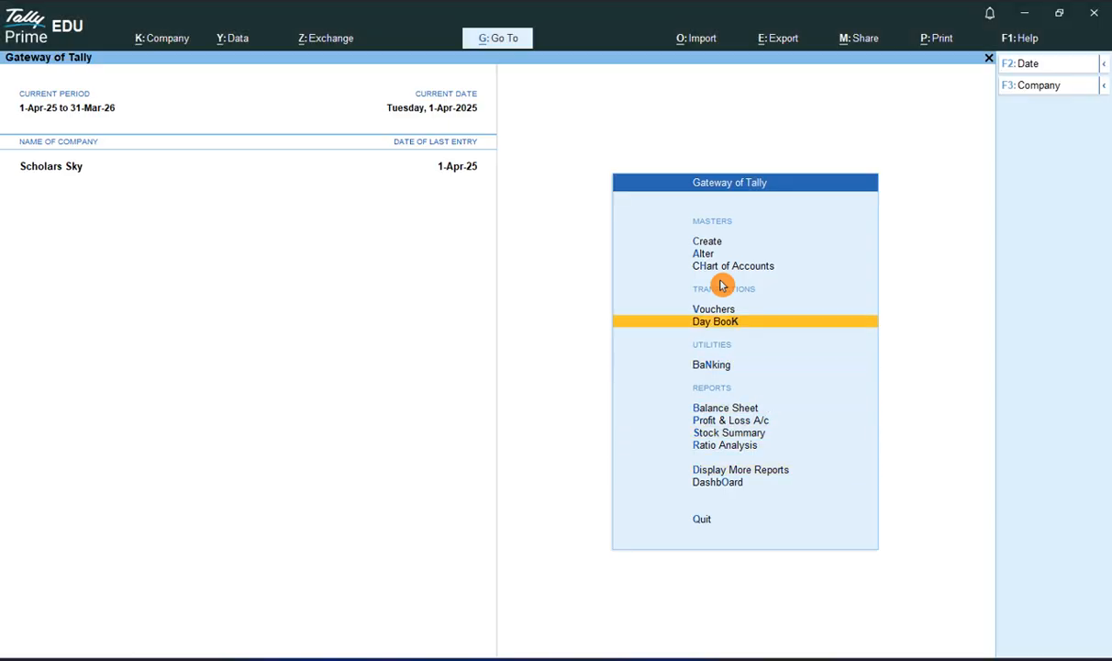
{"action": "key", "text": "Return"}
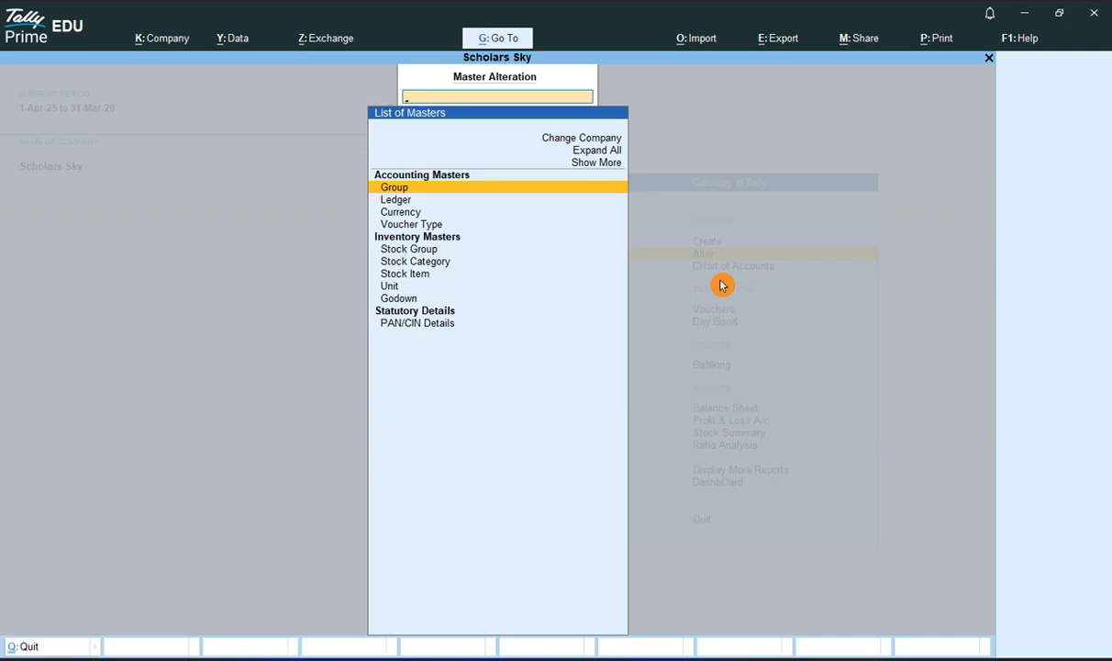
{"action": "key", "text": "Down"}
{"action": "key", "text": "Down"}
{"action": "key", "text": "Down"}
{"action": "key", "text": "Return"}
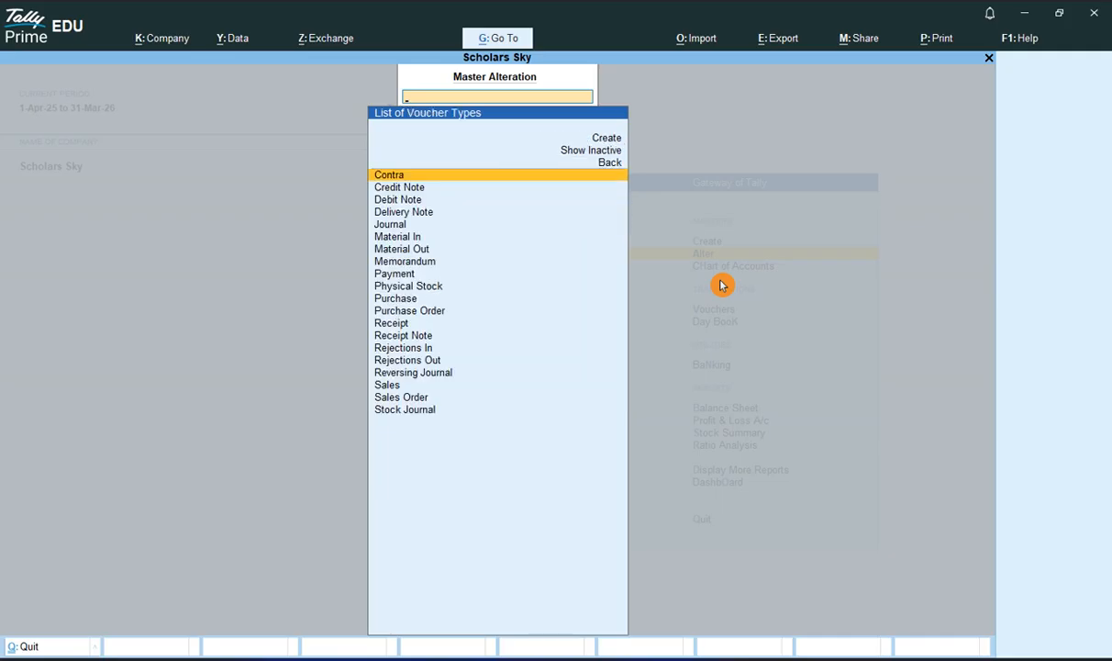
Step: Open the Credit Note voucher type for alteration
{"action": "key", "text": "Down"}
{"action": "key", "text": "Down"}
{"action": "key", "text": "Down"}
{"action": "key", "text": "Down"}
{"action": "key", "text": "Down"}
{"action": "key", "text": "Down"}
{"action": "key", "text": "Down"}
{"action": "key", "text": "Down"}
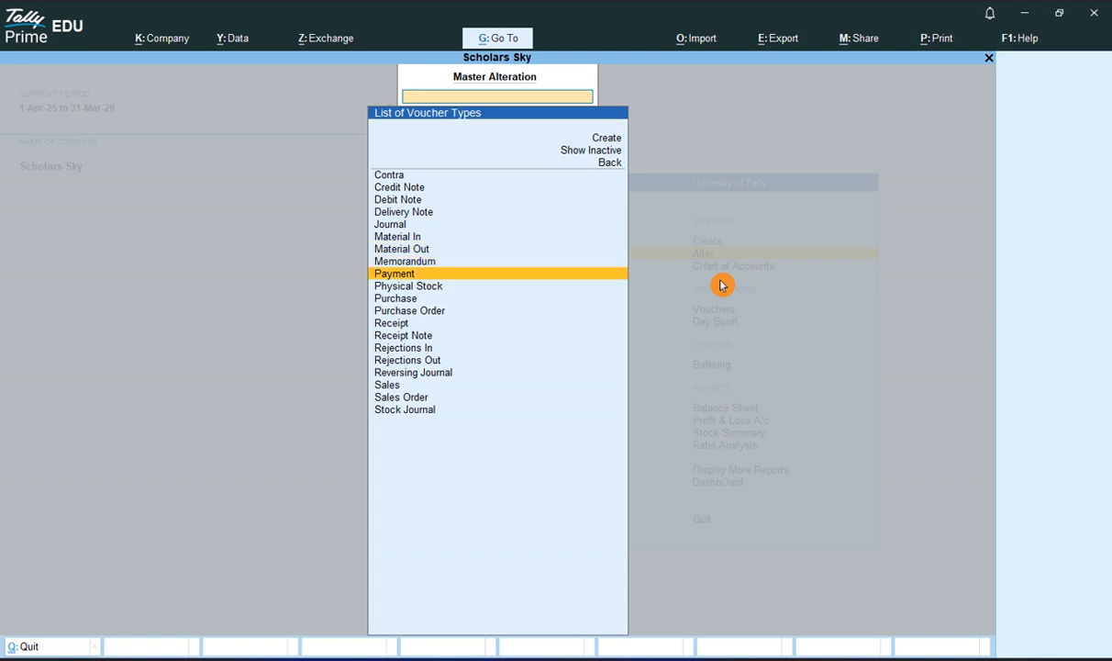
{"action": "key", "text": "Down"}
{"action": "key", "text": "Down"}
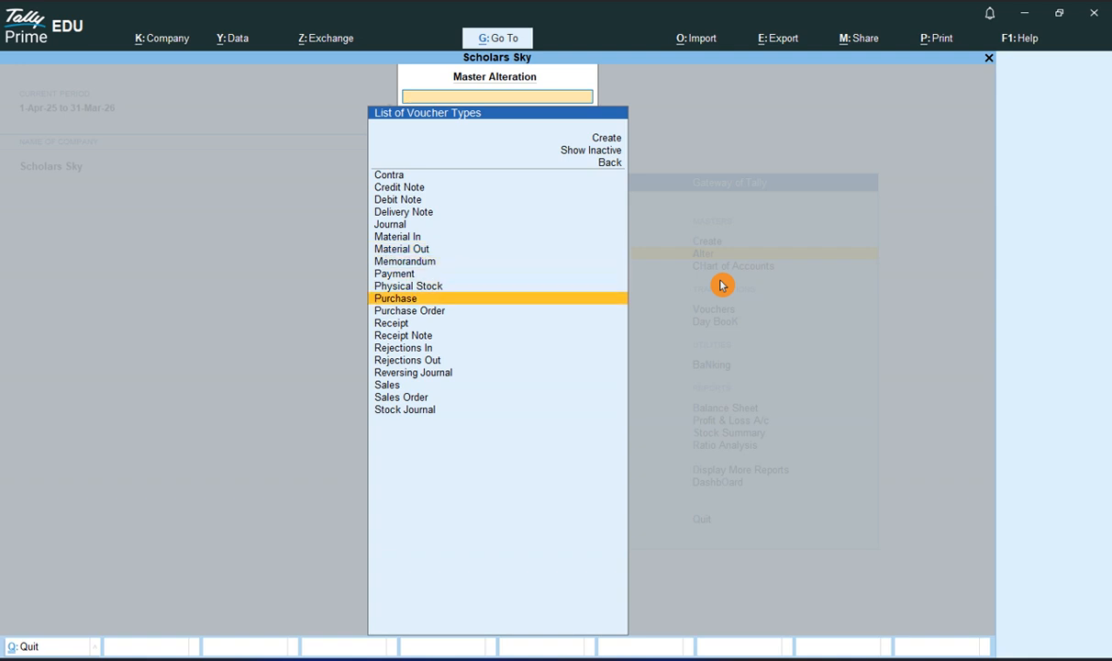
{"action": "key", "text": "Up"}
{"action": "key", "text": "Up"}
{"action": "key", "text": "Up"}
{"action": "key", "text": "Up"}
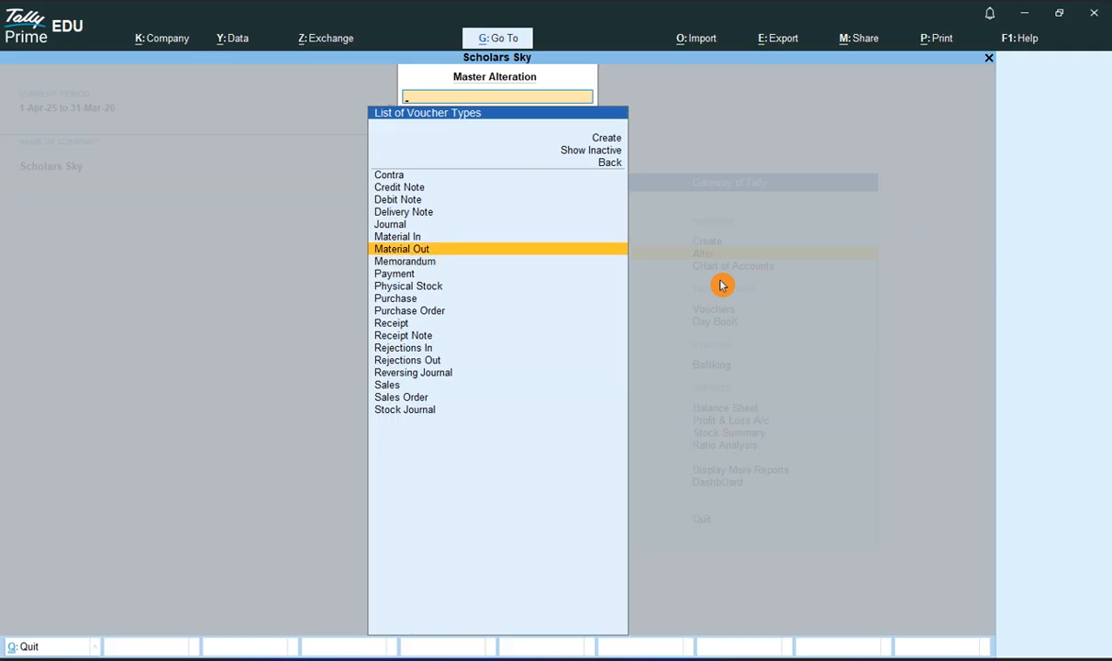
{"action": "key", "text": "Up"}
{"action": "key", "text": "Up"}
{"action": "key", "text": "Up"}
{"action": "key", "text": "Up"}
{"action": "key", "text": "Up"}
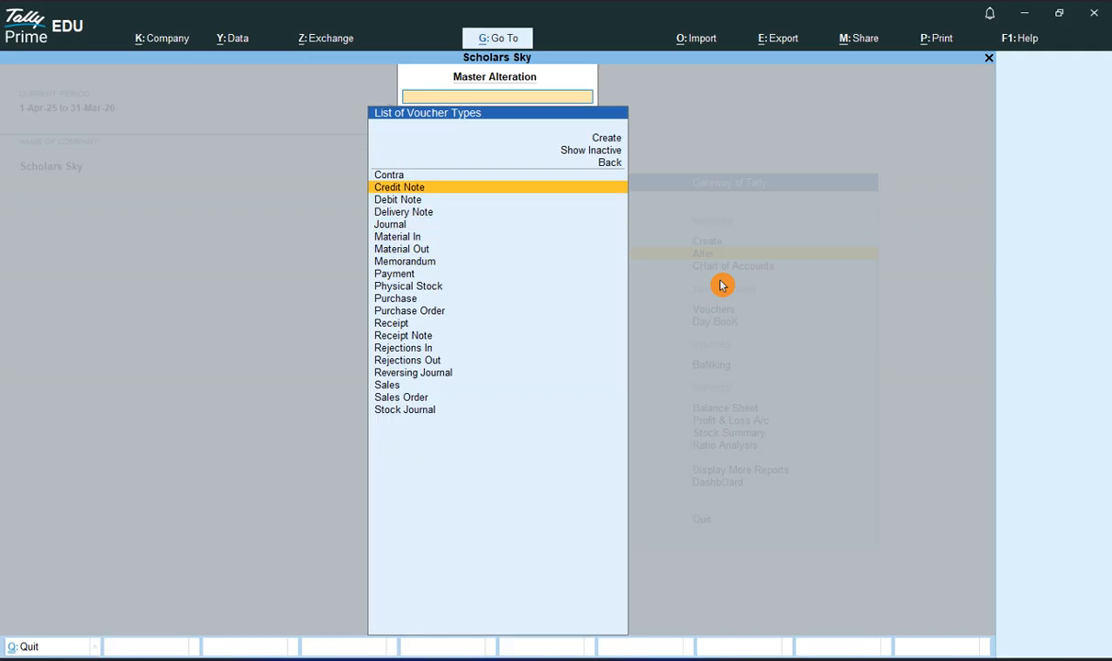
{"action": "key", "text": "Return"}
Step: Add a class named Simple Class to the Credit Note voucher type, keeping its other settings
{"action": "key", "text": "Return"}
{"action": "key", "text": "Return"}
{"action": "key", "text": "Return"}
{"action": "key", "text": "Return"}
{"action": "key", "text": "Return"}
{"action": "key", "text": "Return"}
{"action": "key", "text": "Return"}
{"action": "key", "text": "Return"}
{"action": "key", "text": "Return"}
{"action": "key", "text": "Return"}
{"action": "key", "text": "Return"}
{"action": "key", "text": "Return"}
{"action": "key", "text": "Return"}
{"action": "key", "text": "Return"}
{"action": "key", "text": "Return"}
{"action": "key", "text": "Return"}
{"action": "key", "text": "Return"}
{"action": "type", "text": "Simpl"}
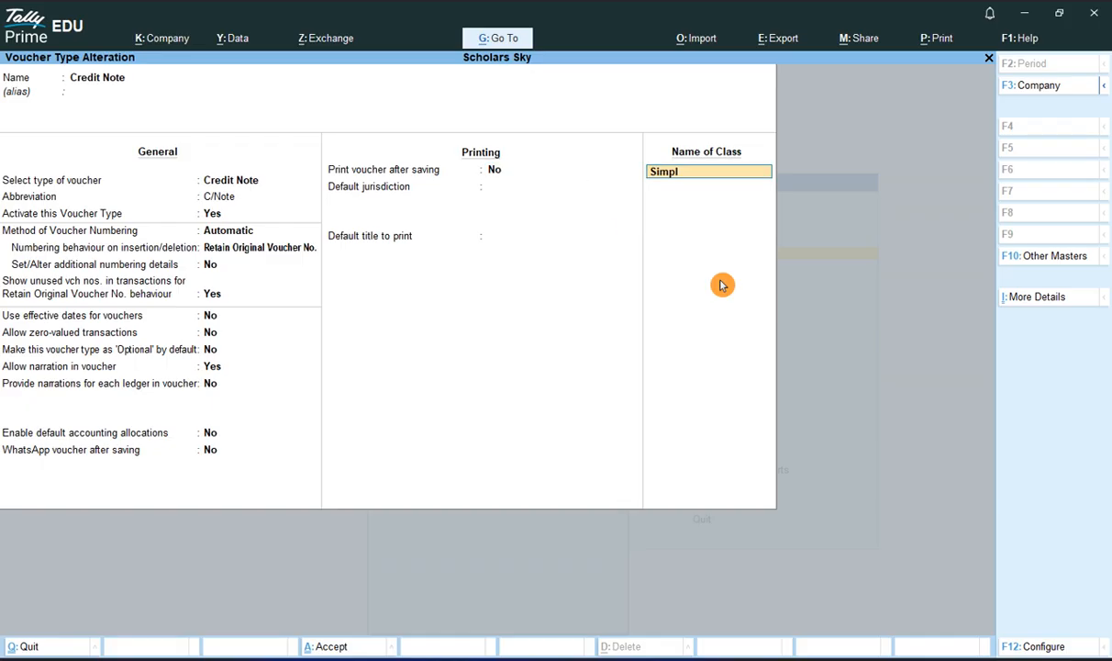
{"action": "type", "text": "e class"}
{"action": "key", "text": "Return"}
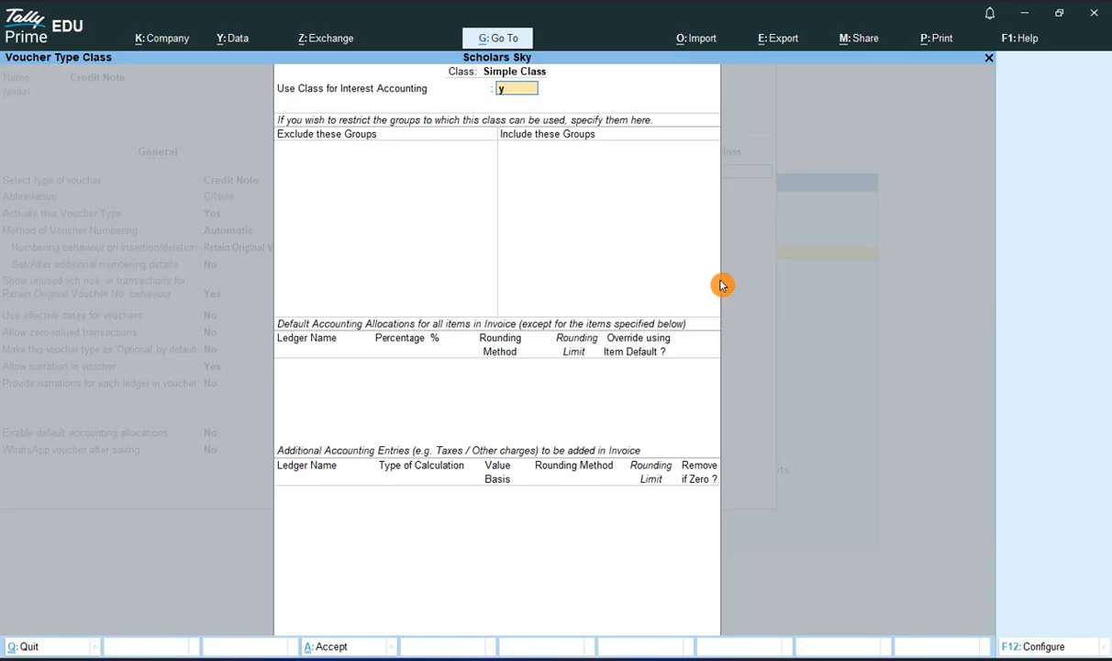
Step: Enable the use of Simple Class for interest accounting and save the Credit Note voucher type
{"action": "key", "text": "y"}
{"action": "key", "text": "ctrl+a"}
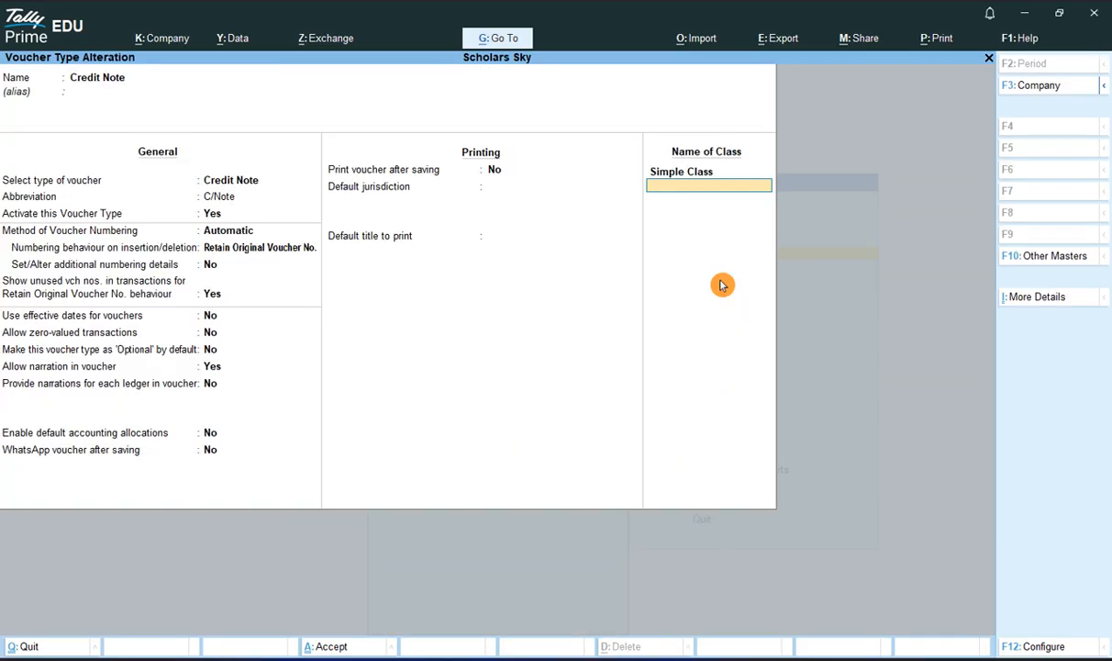
{"action": "key", "text": "Return"}
{"action": "key", "text": "Return"}
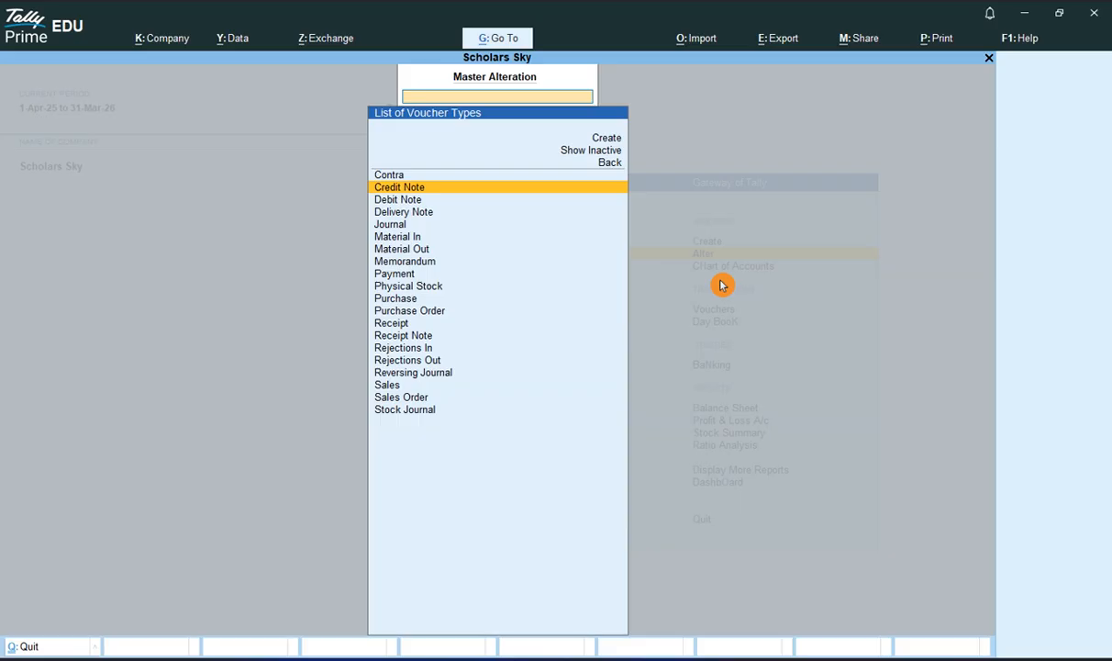
Step: Return to the Gateway of Tally and open voucher entry
{"action": "key", "text": "Escape"}
{"action": "key", "text": "Escape"}
{"action": "key", "text": "Down"}
{"action": "key", "text": "Down"}
{"action": "key", "text": "Down"}
{"action": "key", "text": "Return"}
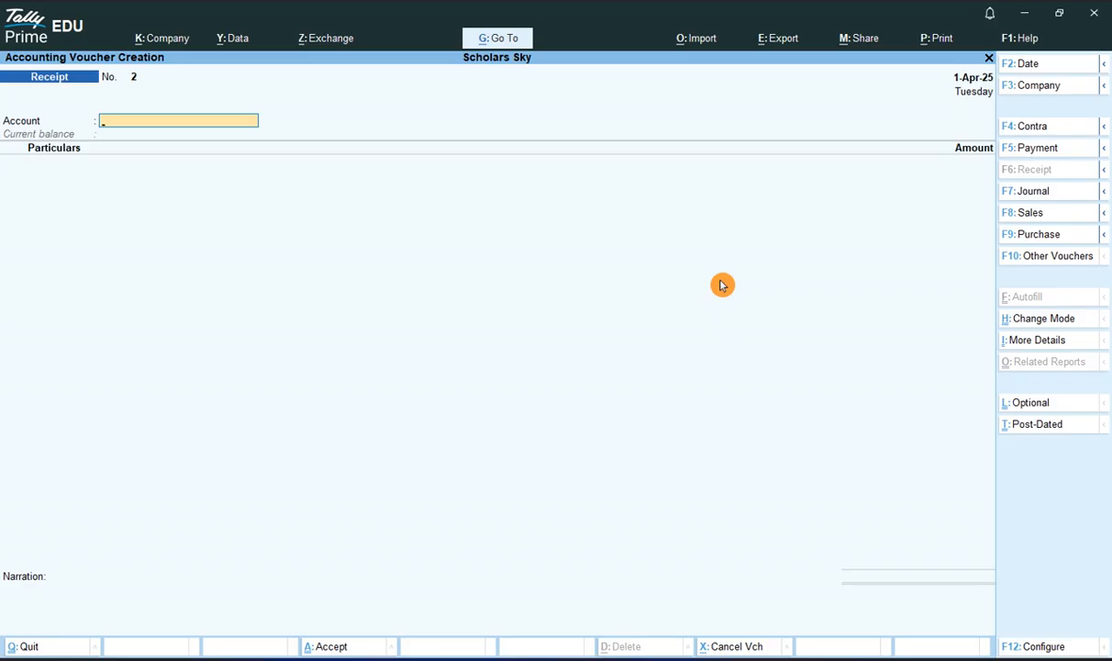
Step: Switch the new voucher to a Credit Note using the Simple Class voucher class
{"action": "key", "text": "F10"}
{"action": "key", "text": "Up"}
{"action": "key", "text": "Up"}
{"action": "key", "text": "Up"}
{"action": "key", "text": "Up"}
{"action": "key", "text": "Up"}
{"action": "key", "text": "Up"}
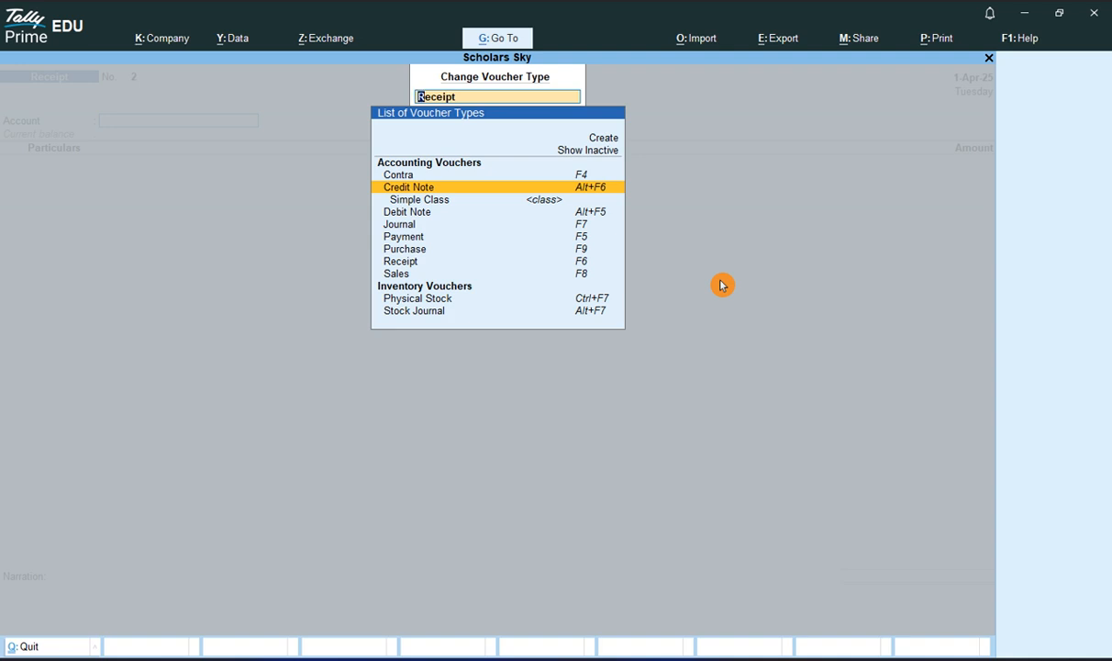
{"action": "key", "text": "Return"}
{"action": "key", "text": "Down"}
{"action": "key", "text": "Return"}
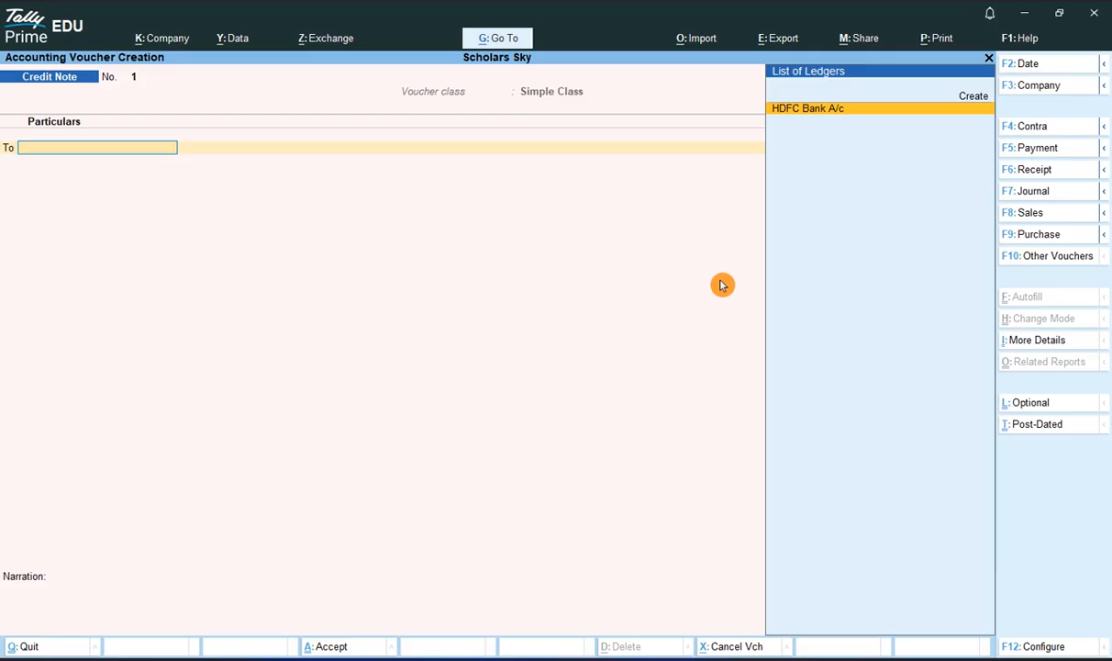
Step: Credit the HDFC Bank A/c ledger in the Credit Note and accept its receipt and party details
{"action": "key", "text": "Return"}
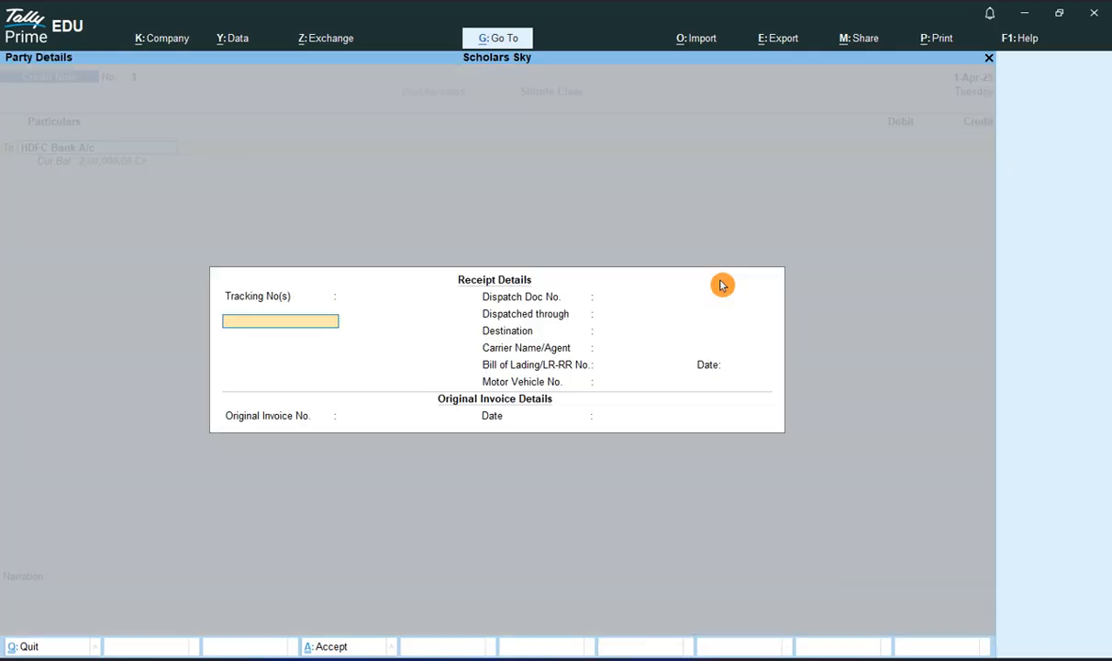
{"action": "key", "text": "Return"}
{"action": "key", "text": "Return"}
{"action": "key", "text": "Return"}
{"action": "key", "text": "Return"}
{"action": "key", "text": "Return"}
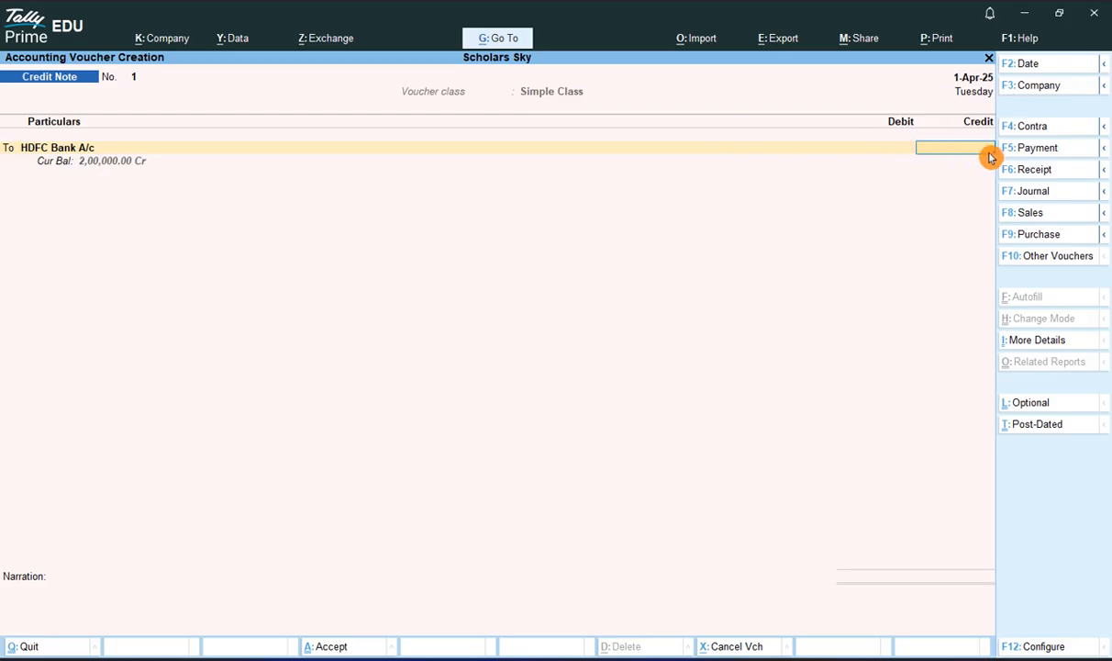
Step: Try the voucher date 2-4-2025 and calculate 20000/30 to check the interest for one day
{"action": "key", "text": "F2"}
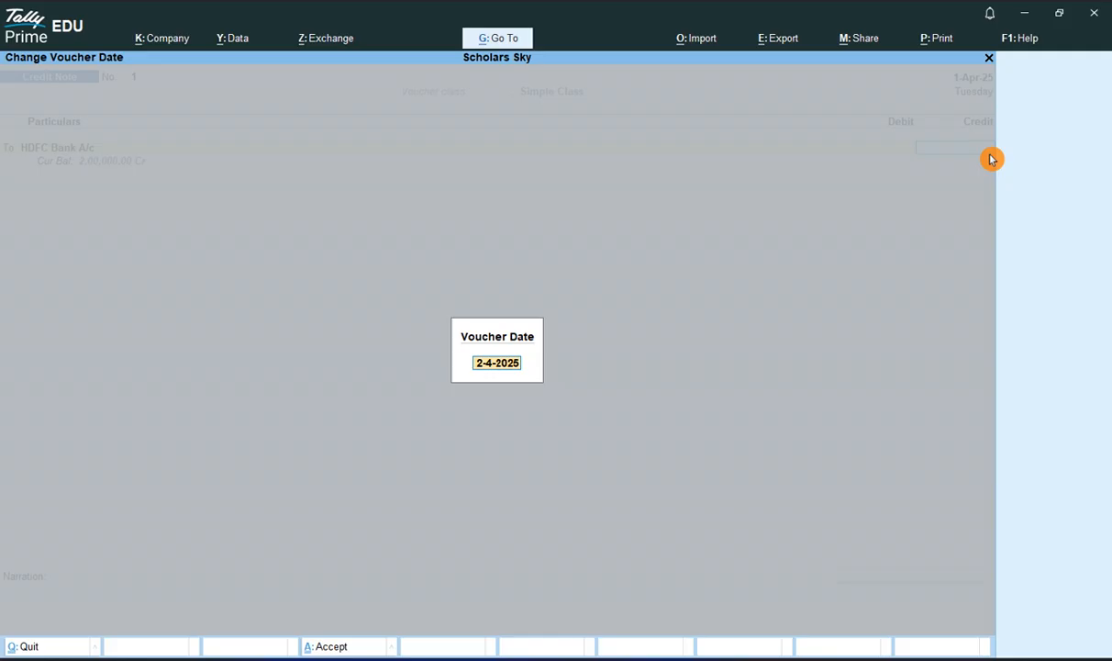
{"action": "key", "text": "Return"}
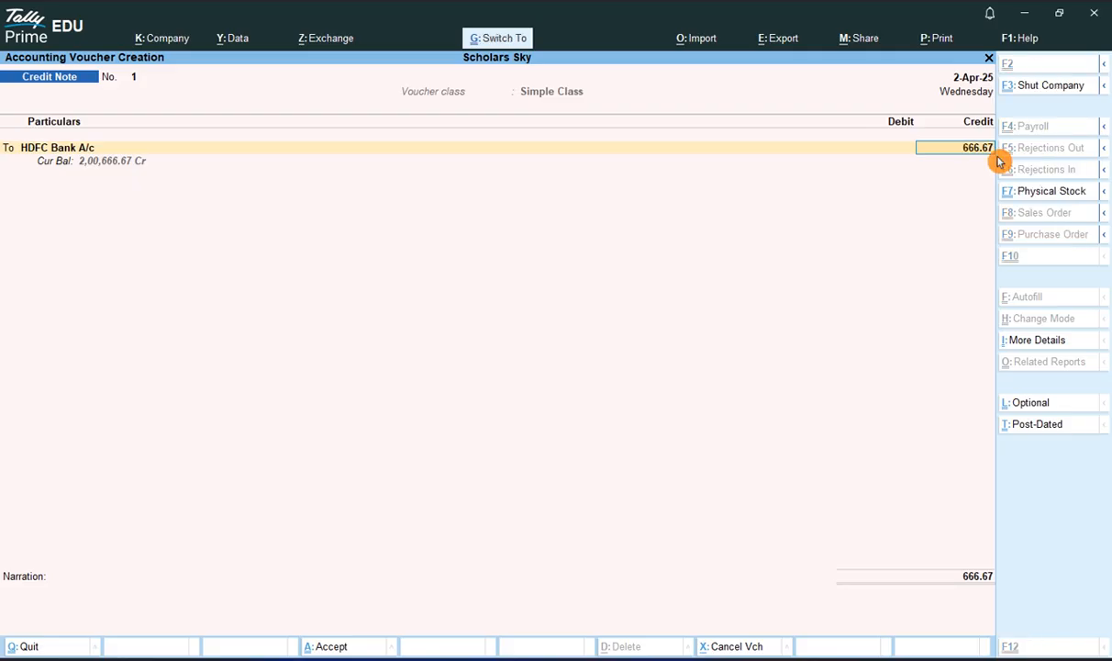
{"action": "key", "text": "ctrl+n"}
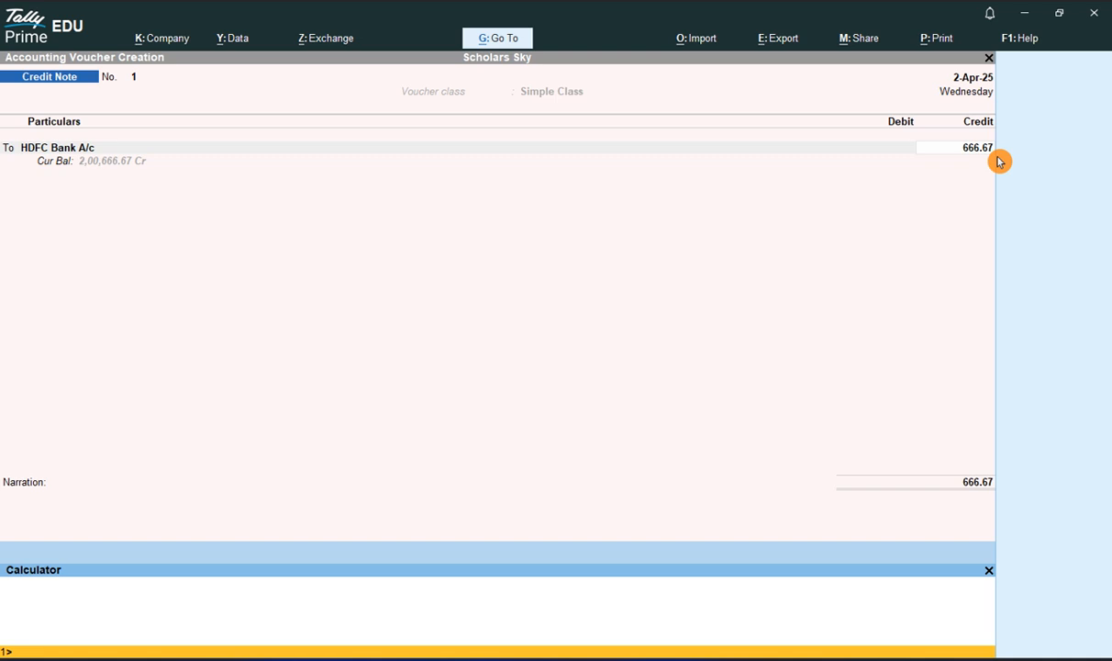
{"action": "type", "text": "20000/30"}
{"action": "key", "text": "Return"}
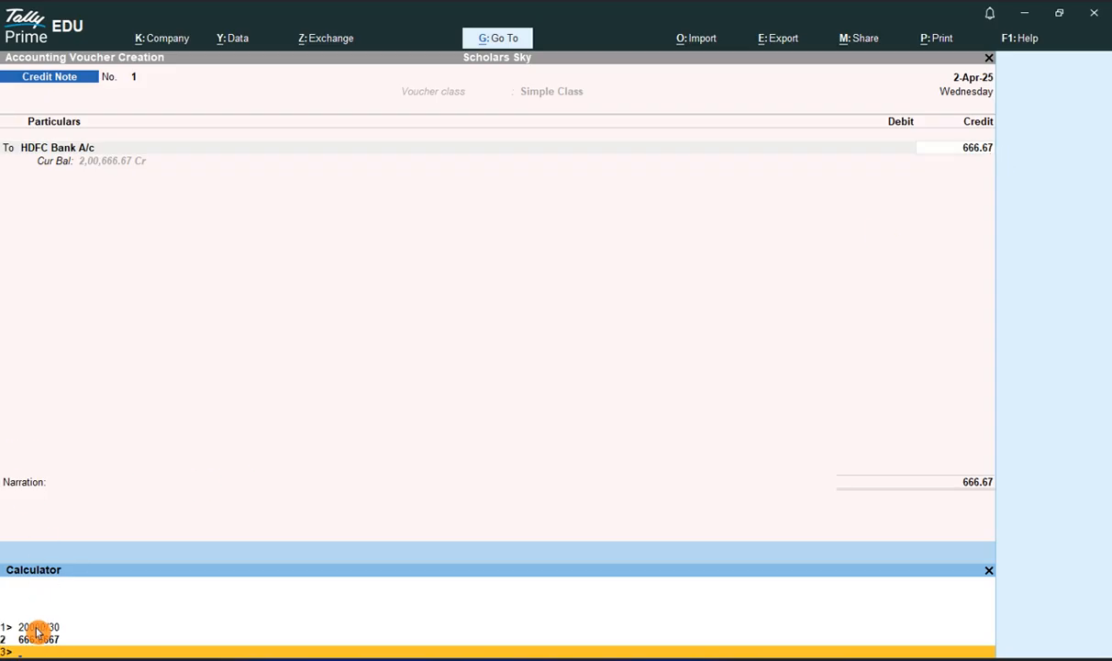
{"action": "left_click", "coordinate": [984, 159]}
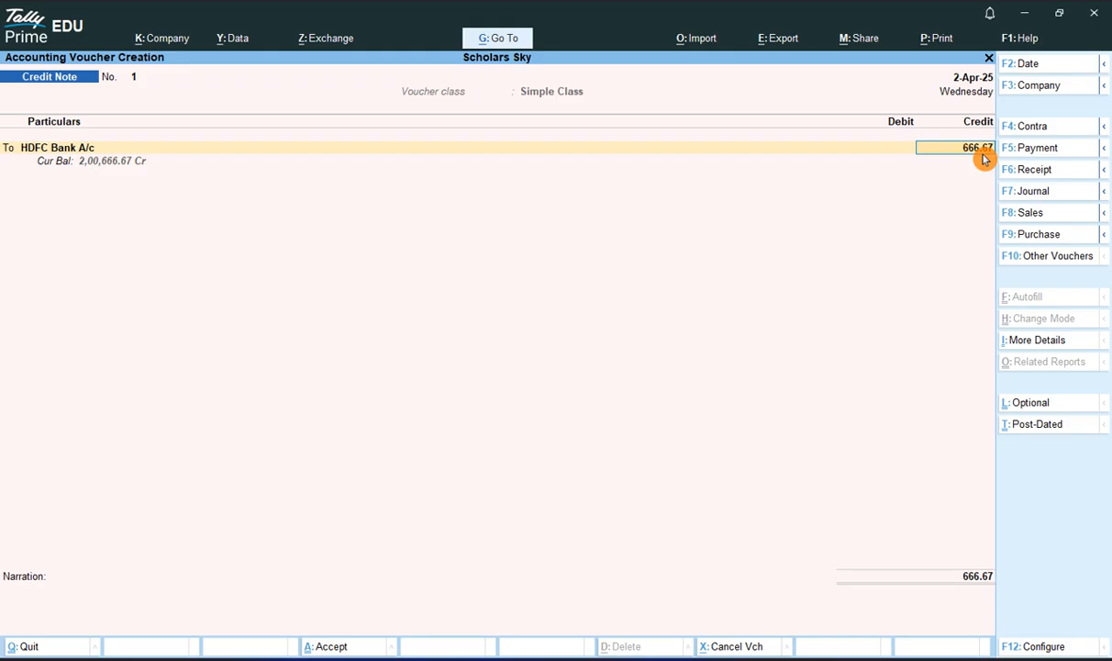
Step: Accept the HDFC Bank A/c credit amount and choose Interest Payable as the debit ledger
{"action": "key", "text": "Return"}
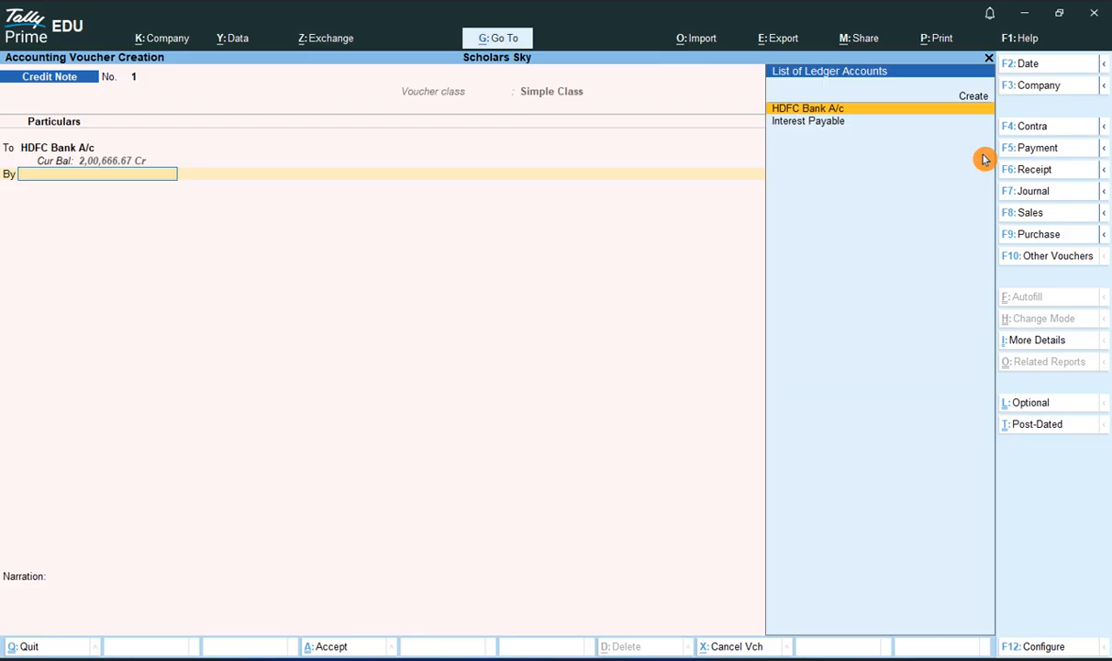
{"action": "key", "text": "Down"}
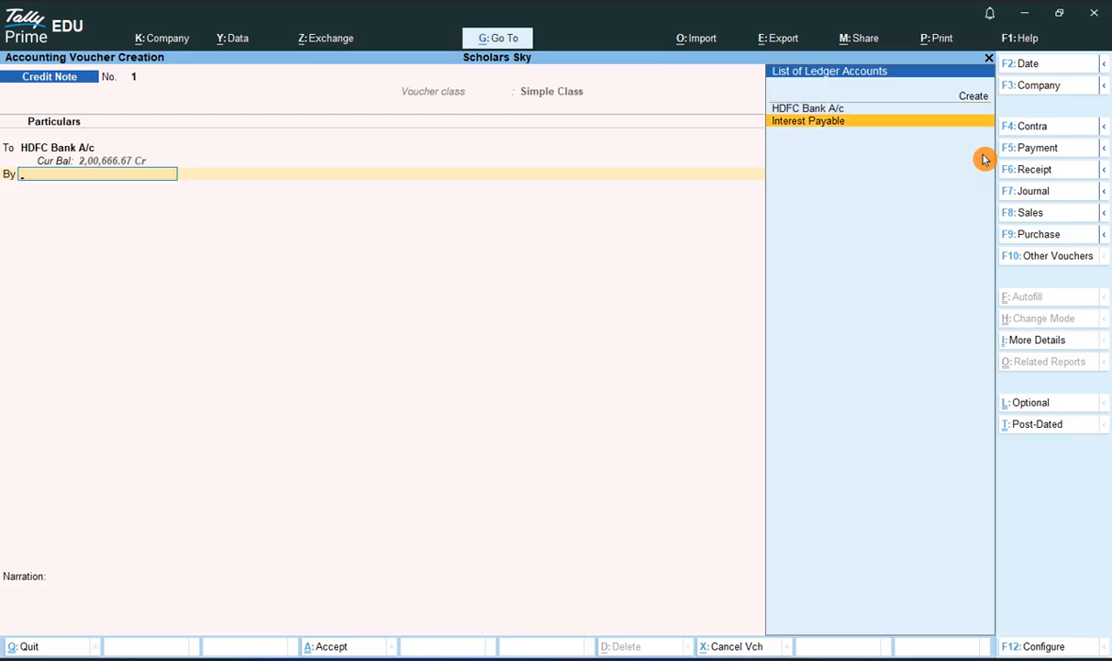
{"action": "key", "text": "Return"}
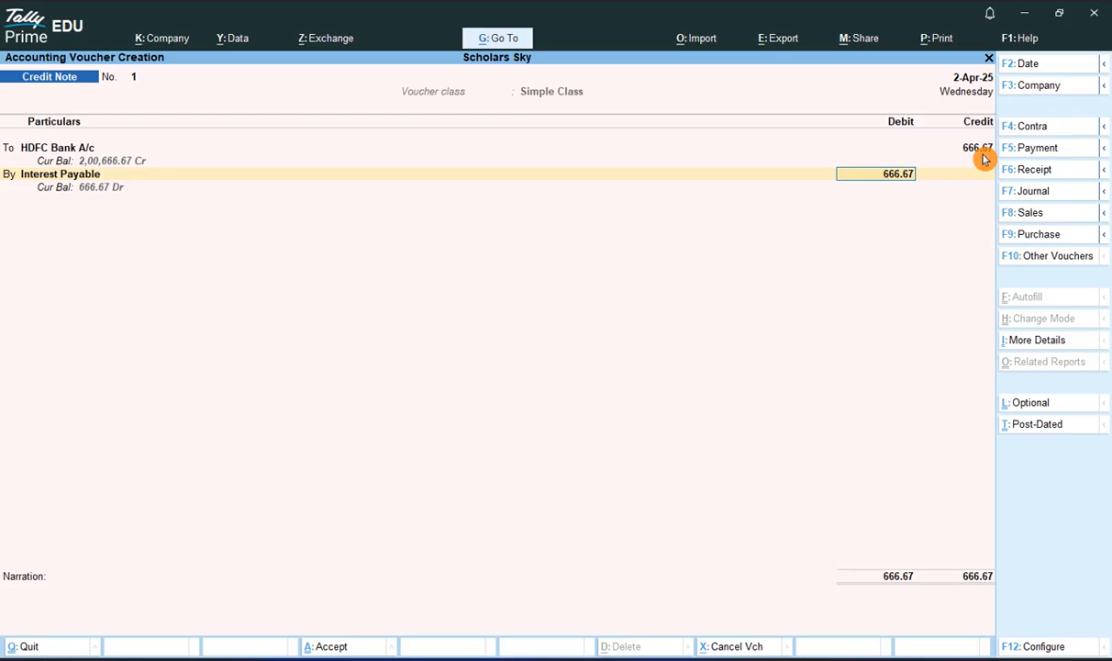
Step: Set the Credit Note's voucher date to 1-5 and save the voucher with the existing ledgers and party details
{"action": "key", "text": "F2"}
{"action": "type", "text": "1-5"}
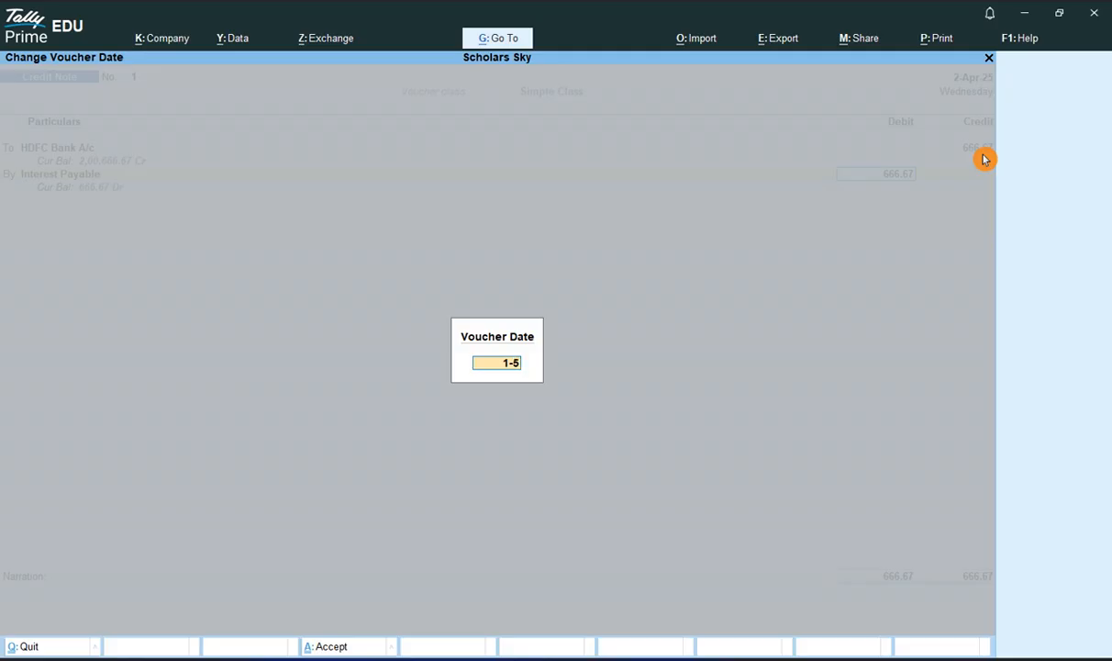
{"action": "key", "text": "Return"}
{"action": "key", "text": "Return"}
{"action": "key", "text": "Return"}
{"action": "key", "text": "Return"}
{"action": "key", "text": "ctrl+a"}
{"action": "key", "text": "Return"}
{"action": "key", "text": "Return"}
{"action": "key", "text": "Return"}
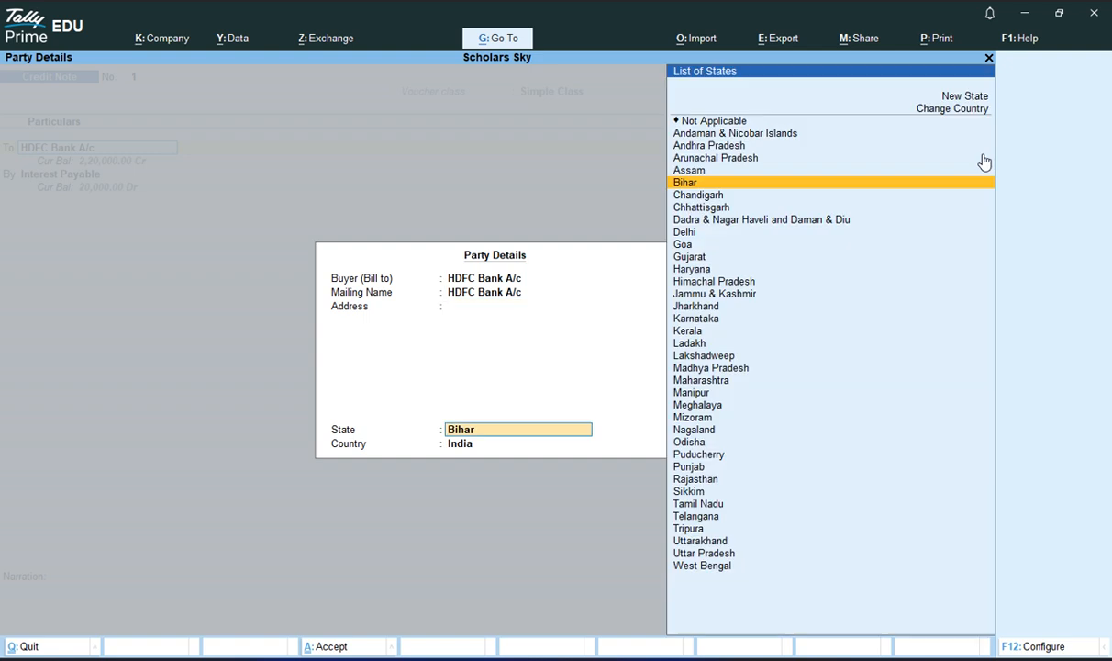
{"action": "key", "text": "Return"}
{"action": "key", "text": "Return"}
{"action": "key", "text": "Return"}
{"action": "key", "text": "Return"}
{"action": "key", "text": "Return"}
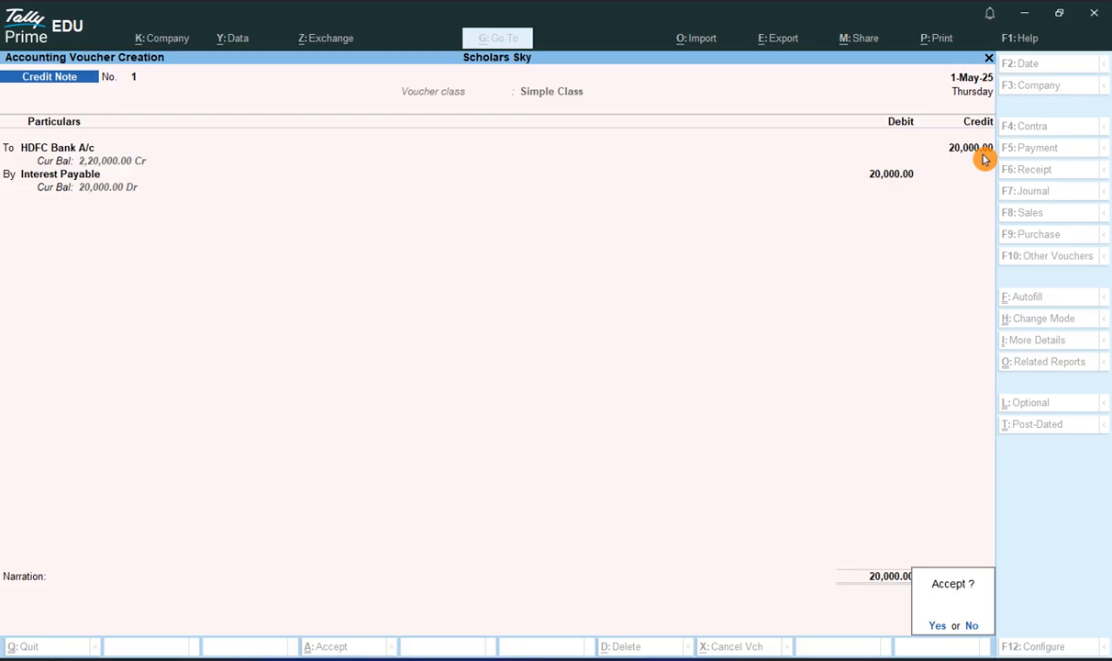
{"action": "key", "text": "Return"}
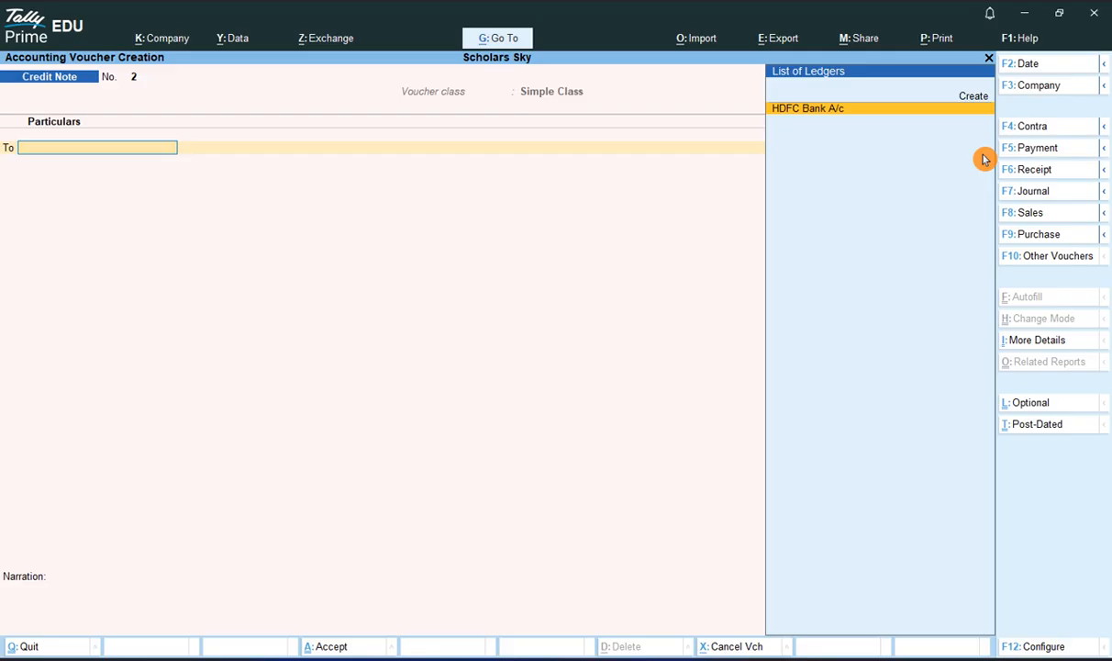
Step: Record and save a Payment voucher of 20,000 from Cash to HDFC Bank A/c
{"action": "key", "text": "F5"}
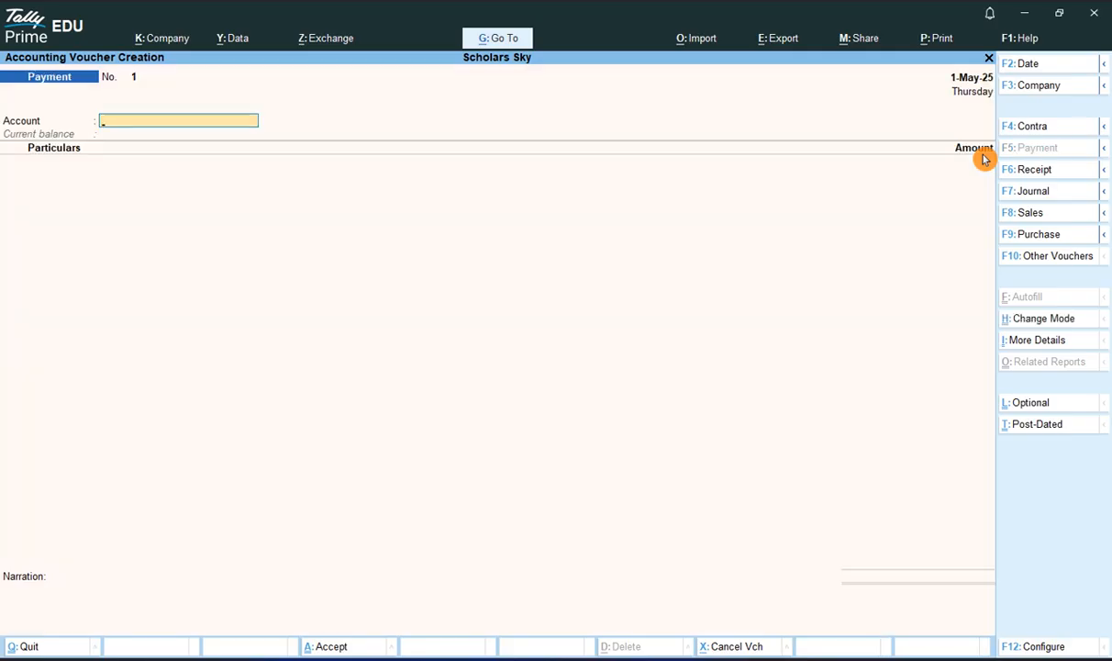
{"action": "key", "text": "Return"}
{"action": "type", "text": "h"}
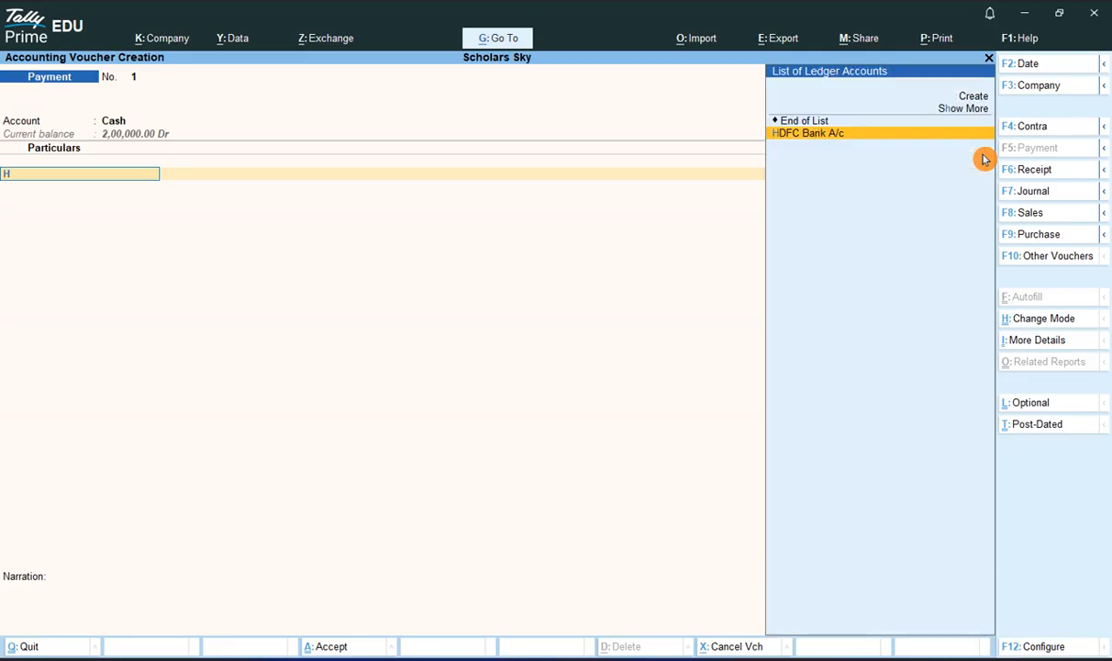
{"action": "key", "text": "Return"}
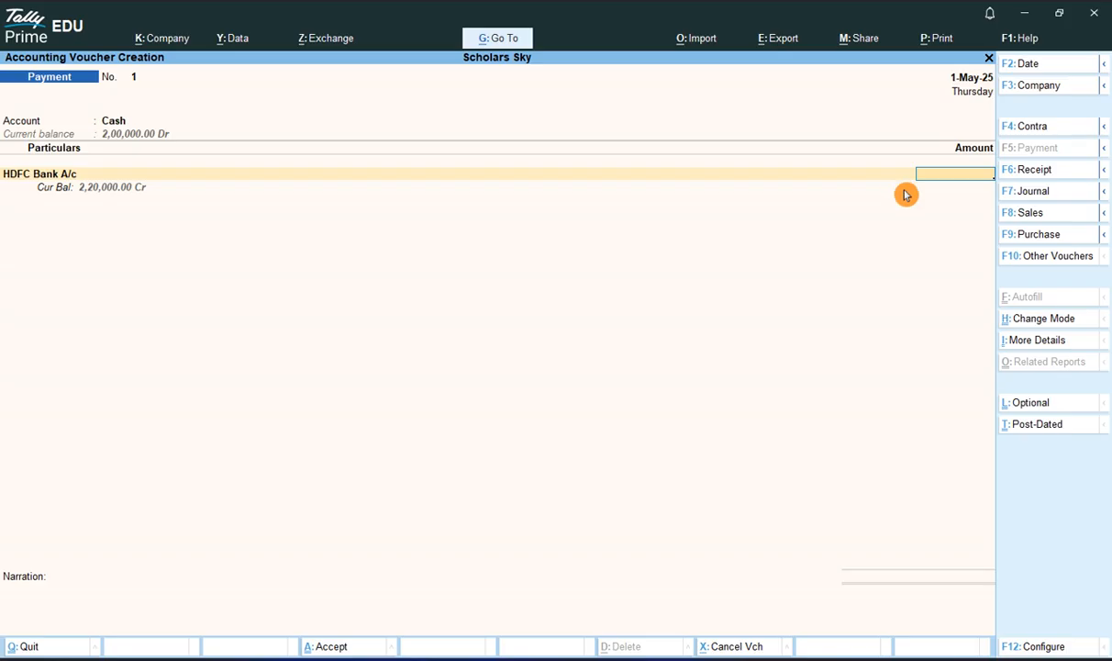
{"action": "type", "text": "20000"}
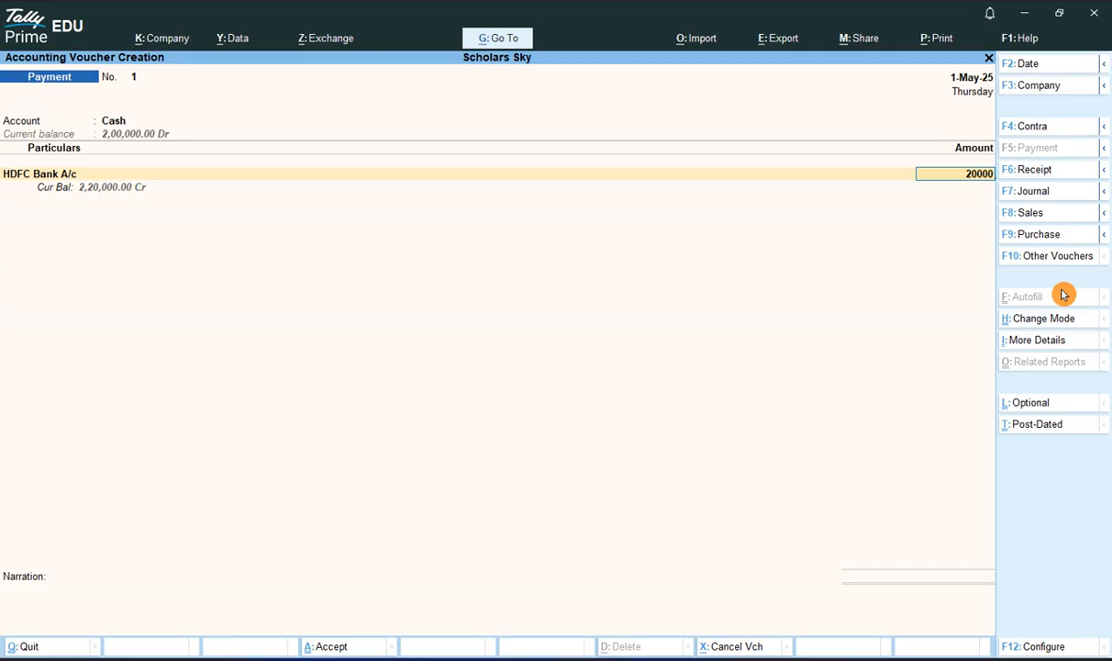
{"action": "key", "text": "Return"}
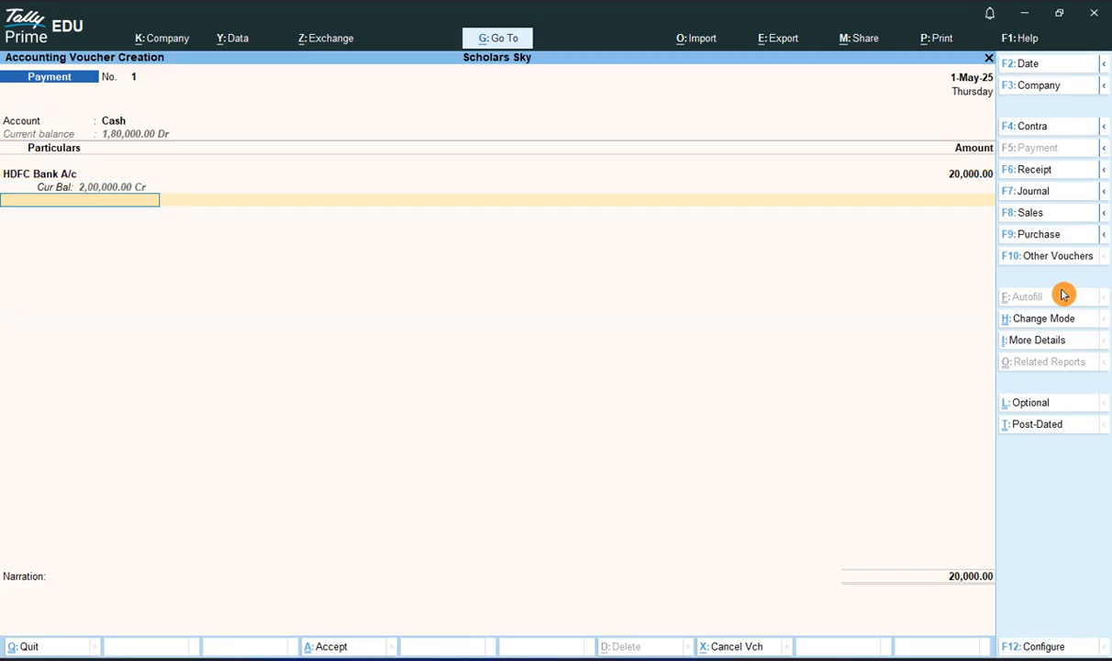
{"action": "key", "text": "Return"}
{"action": "key", "text": "Return"}
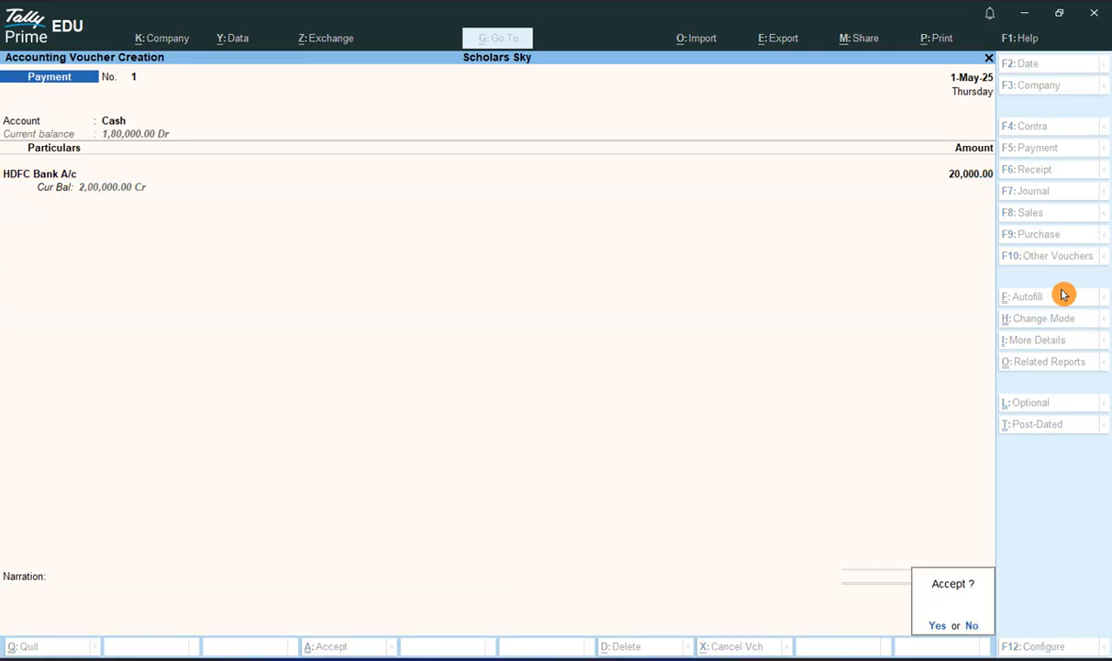
{"action": "key", "text": "Return"}
Step: Read the Word notes on the monthly Credit Note and Payment vouchers, and return to TallyPrime
{"action": "key", "text": "alt+Tab"}
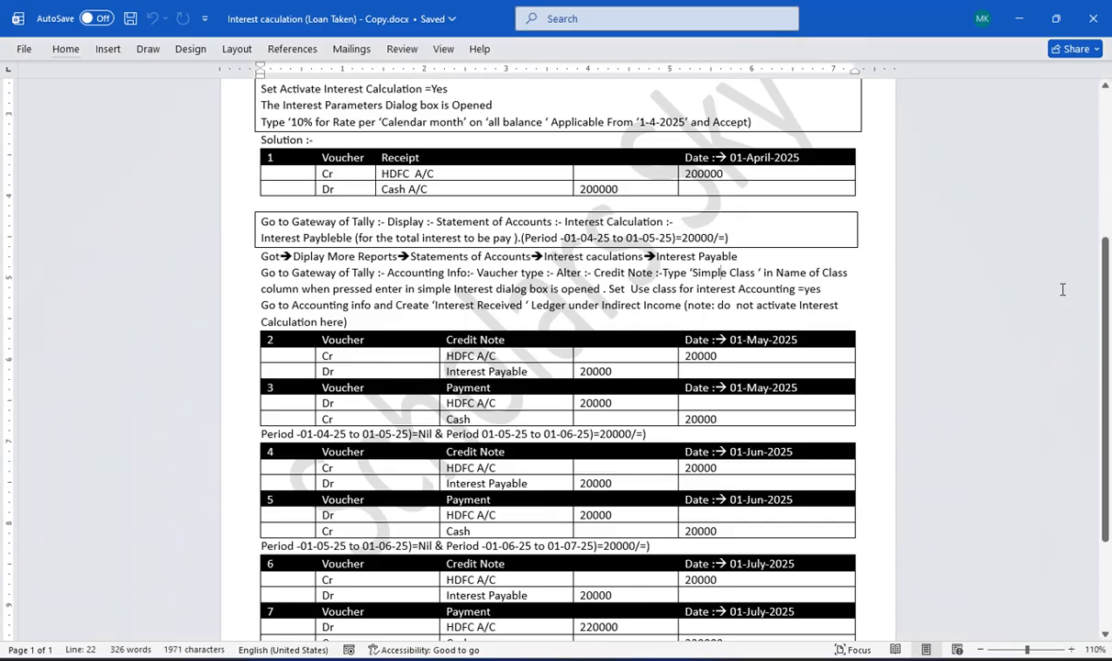
{"action": "left_click", "coordinate": [471, 339]}
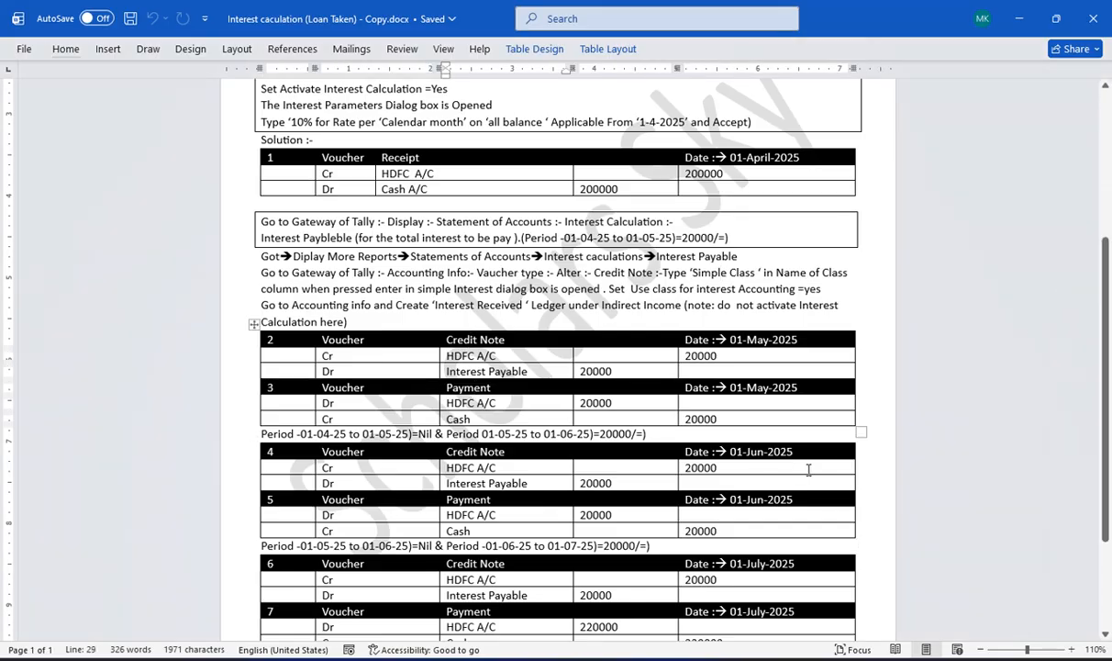
{"action": "key", "text": "alt+Tab"}
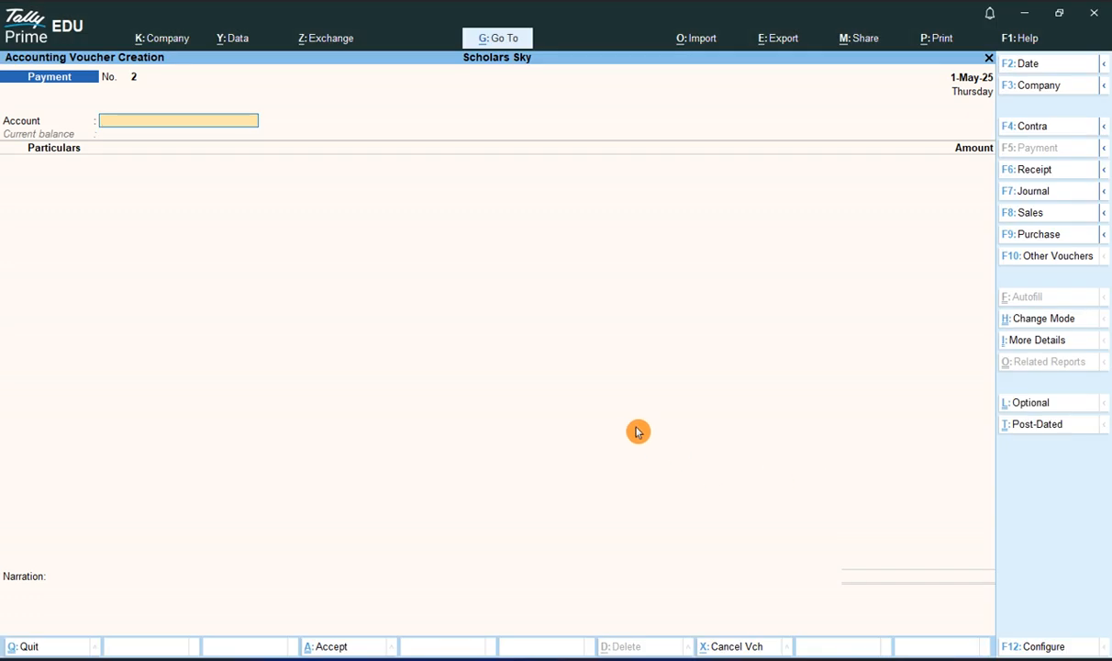
Step: Leave the blank Payment voucher and open the Interest Payable report under the interest calculation statements
{"action": "key", "text": "Escape"}
{"action": "key", "text": "Down"}
{"action": "key", "text": "Down"}
{"action": "key", "text": "Down"}
{"action": "key", "text": "Down"}
{"action": "key", "text": "Down"}
{"action": "key", "text": "Down"}
{"action": "key", "text": "Down"}
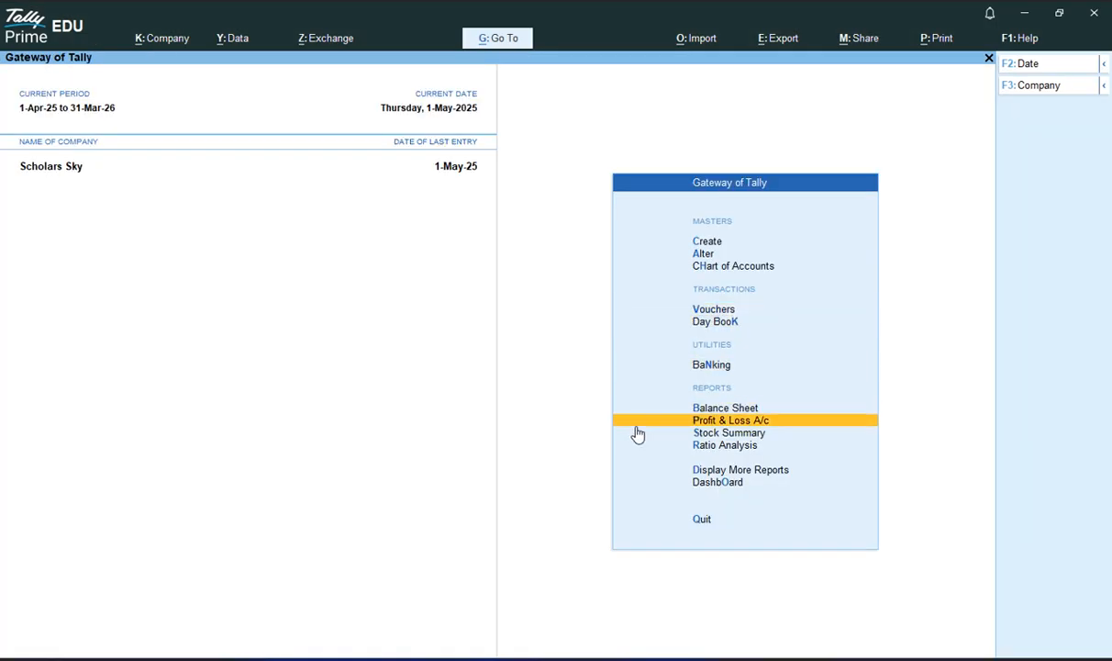
{"action": "key", "text": "Return"}
{"action": "key", "text": "Down"}
{"action": "key", "text": "Down"}
{"action": "key", "text": "Down"}
{"action": "key", "text": "Down"}
{"action": "key", "text": "Down"}
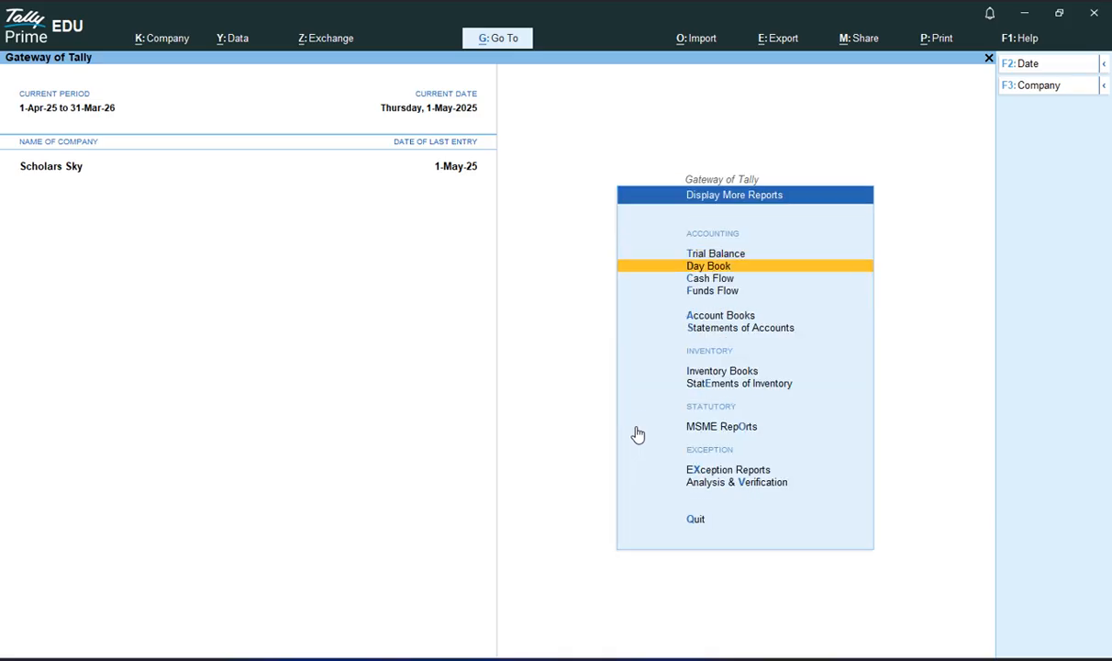
{"action": "key", "text": "Return"}
{"action": "key", "text": "Down"}
{"action": "key", "text": "Return"}
{"action": "key", "text": "Down"}
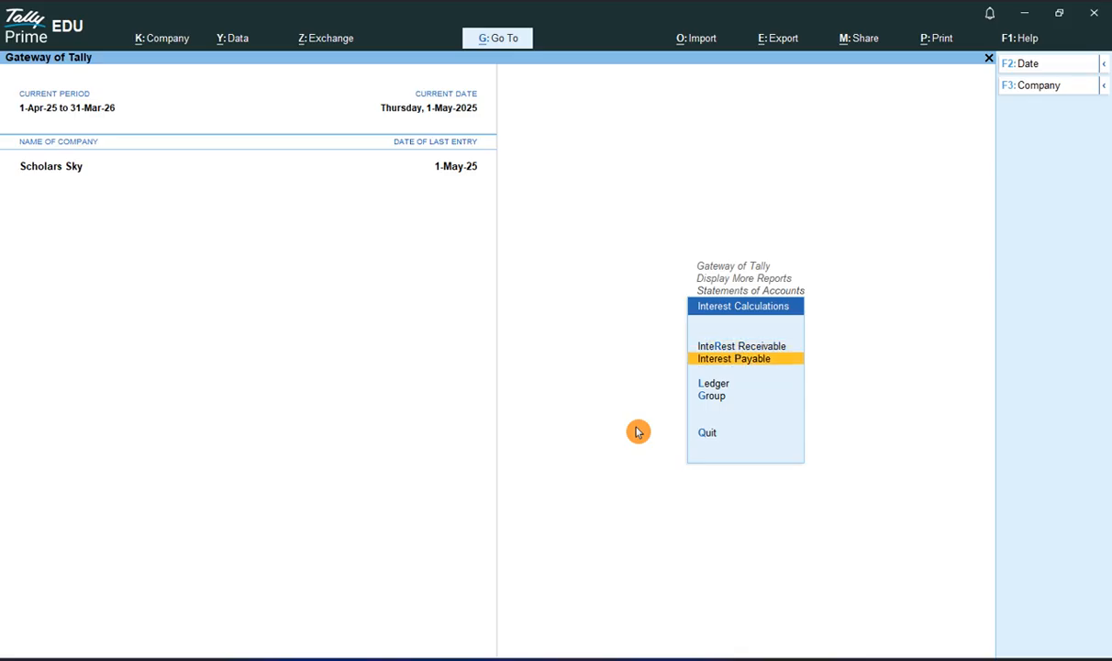
{"action": "key", "text": "Return"}
Step: Check the Interest Payable report for the period ending 1-5 and for the period extended to 1-6
{"action": "key", "text": "alt+F2"}
{"action": "type", "text": "1-5"}
{"action": "key", "text": "Return"}
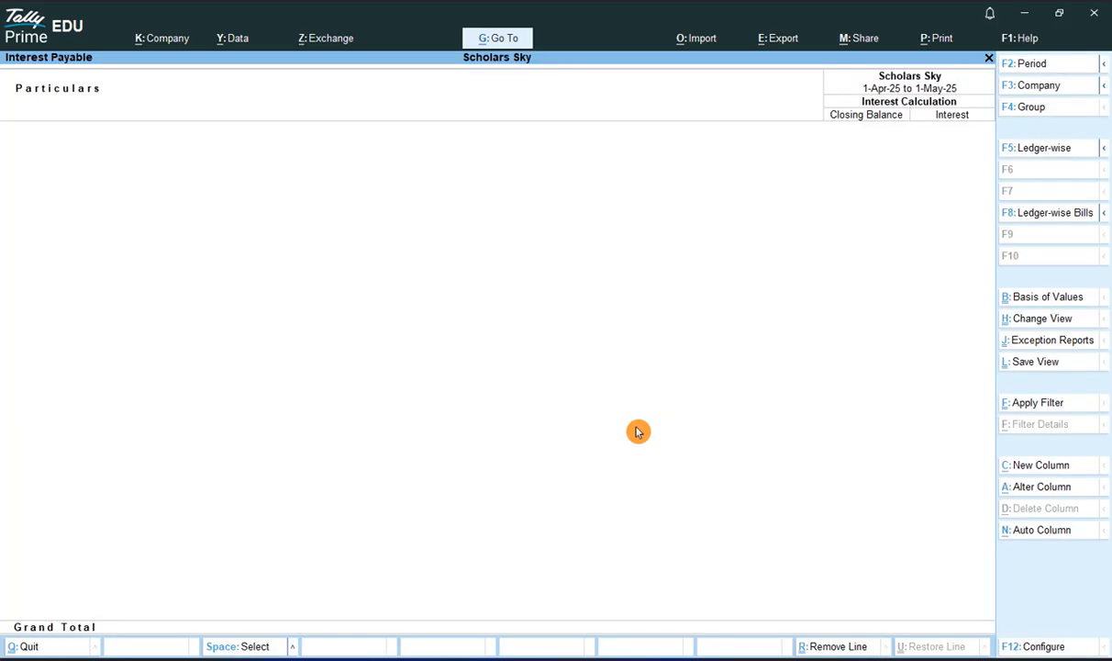
{"action": "key", "text": "alt+F2"}
{"action": "key", "text": "Return"}
{"action": "type", "text": "1.6"}
{"action": "key", "text": "Return"}
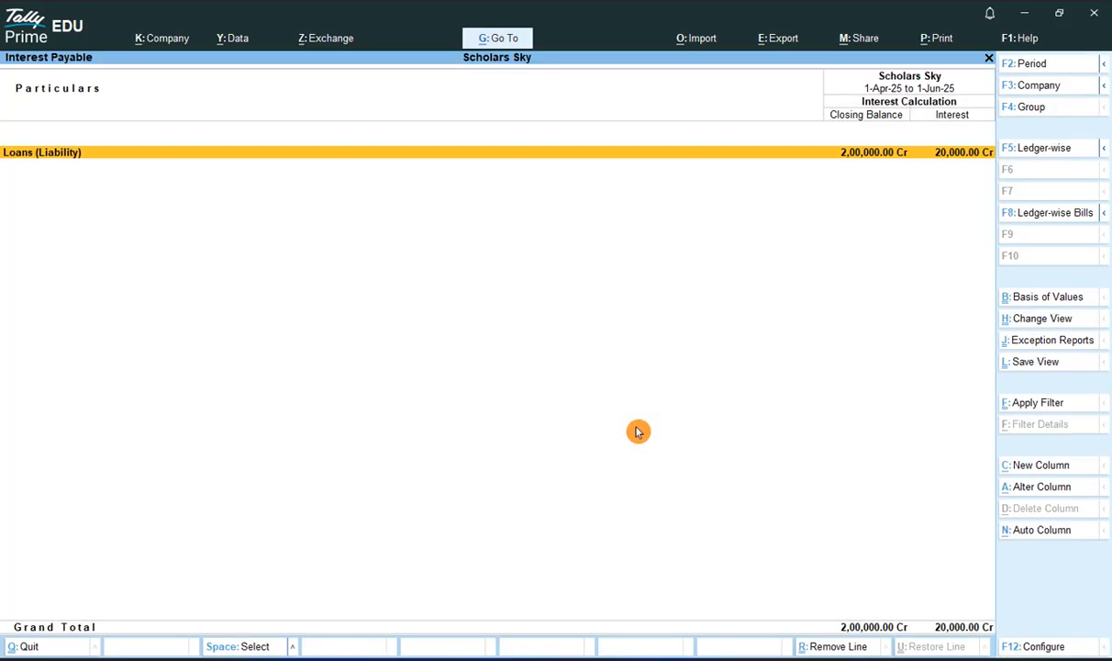
Step: Close the Interest Payable report, return to the Gateway of Tally and open voucher entry
{"action": "key", "text": "Escape"}
{"action": "key", "text": "Escape"}
{"action": "key", "text": "Escape"}
{"action": "key", "text": "Escape"}
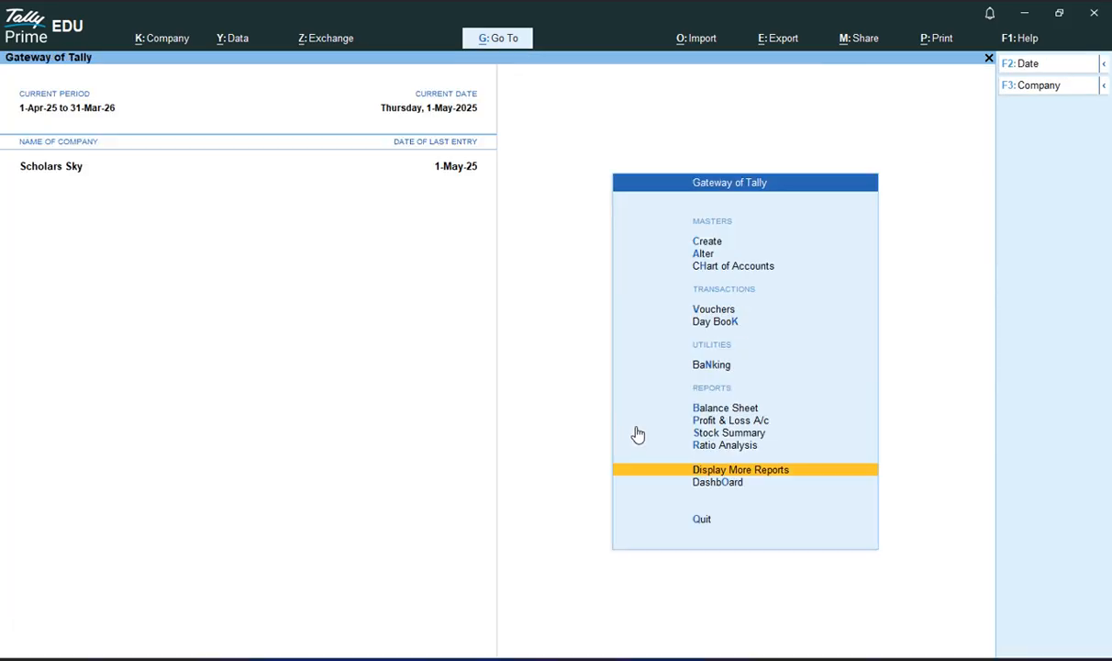
{"action": "key", "text": "Up"}
{"action": "key", "text": "Up"}
{"action": "key", "text": "Up"}
{"action": "key", "text": "Up"}
{"action": "key", "text": "Up"}
{"action": "key", "text": "Up"}
{"action": "key", "text": "Up"}
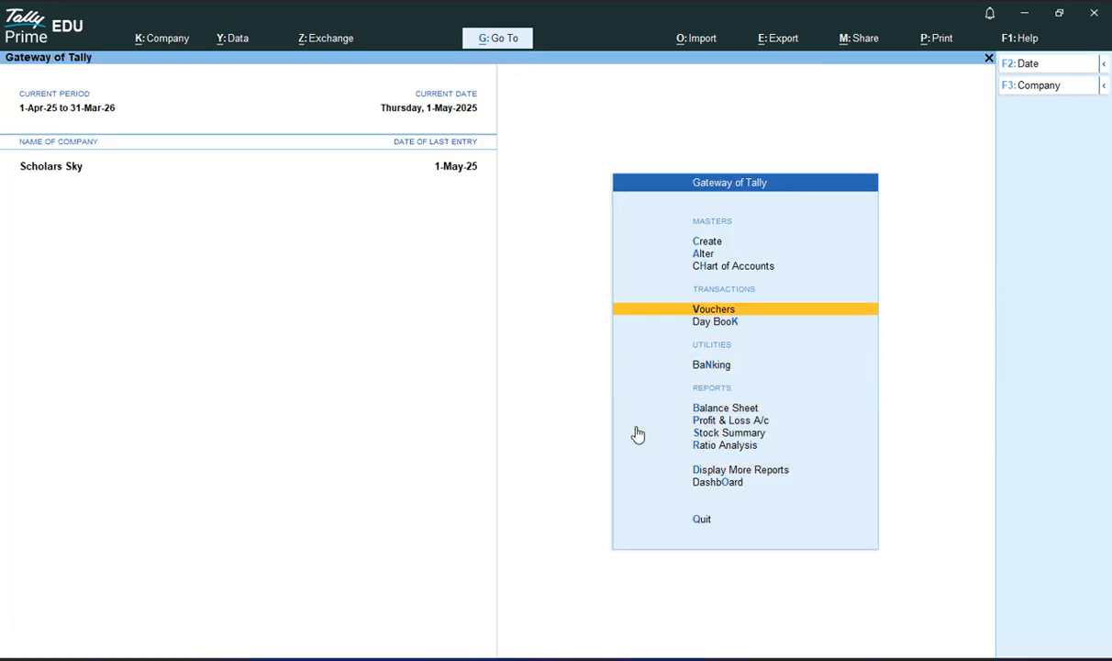
{"action": "key", "text": "Return"}
Step: Switch to the Word notes, read the 01-Jun-2025 Credit Note and Payment entries, and return to TallyPrime
{"action": "key", "text": "alt+Tab"}
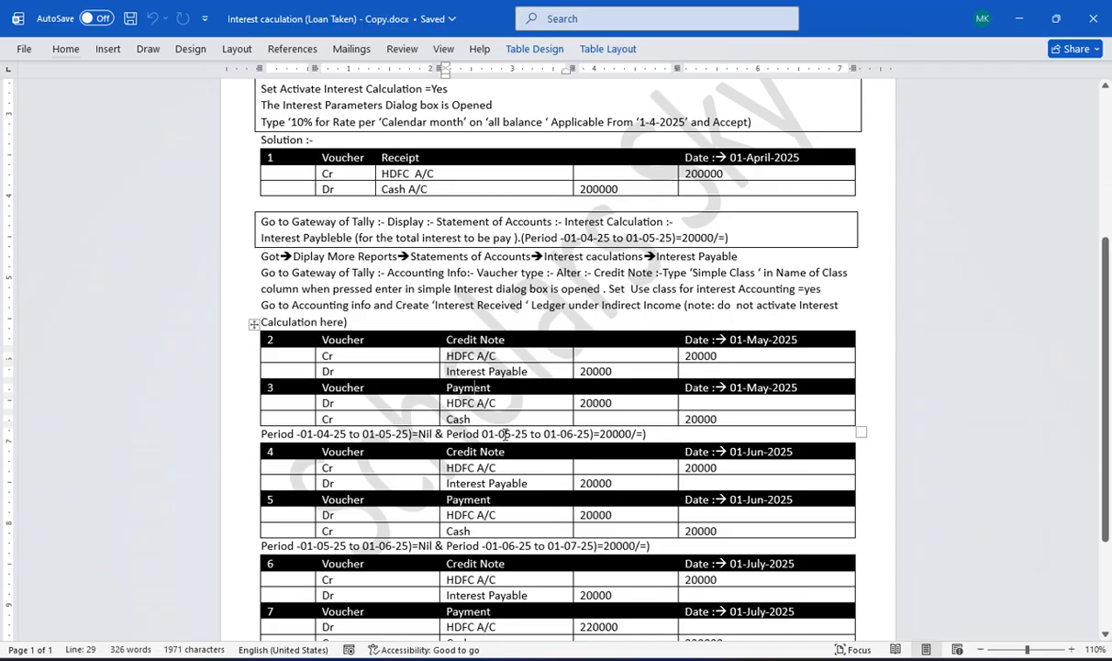
{"action": "scroll", "coordinate": [1107, 385], "scroll_direction": "down", "scroll_amount": 3}
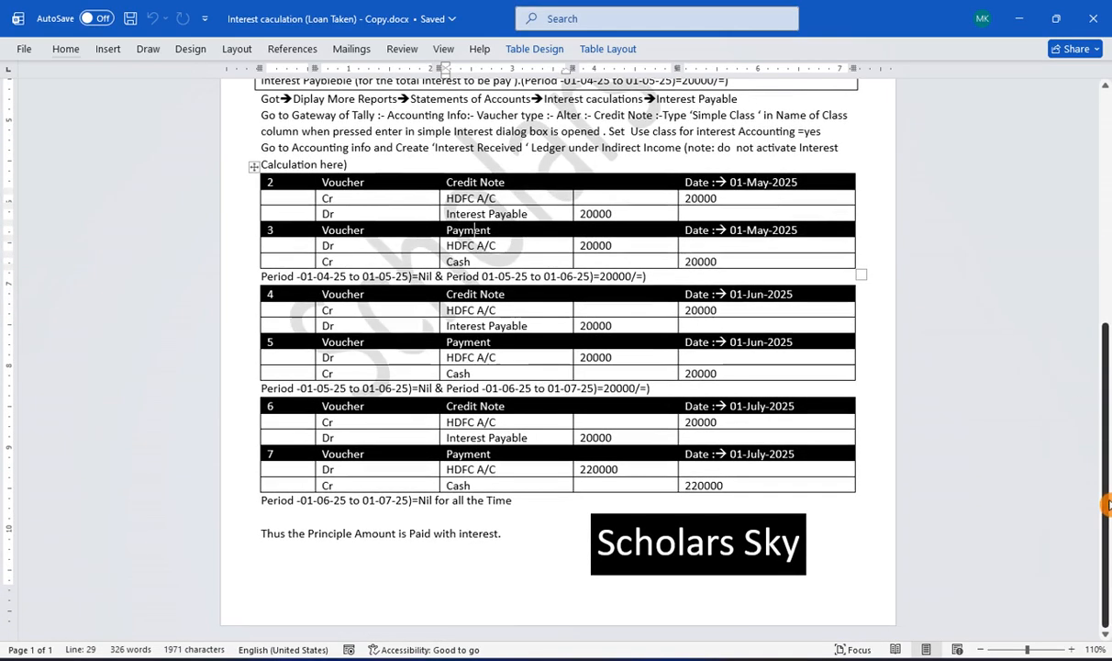
{"action": "left_click", "coordinate": [423, 296]}
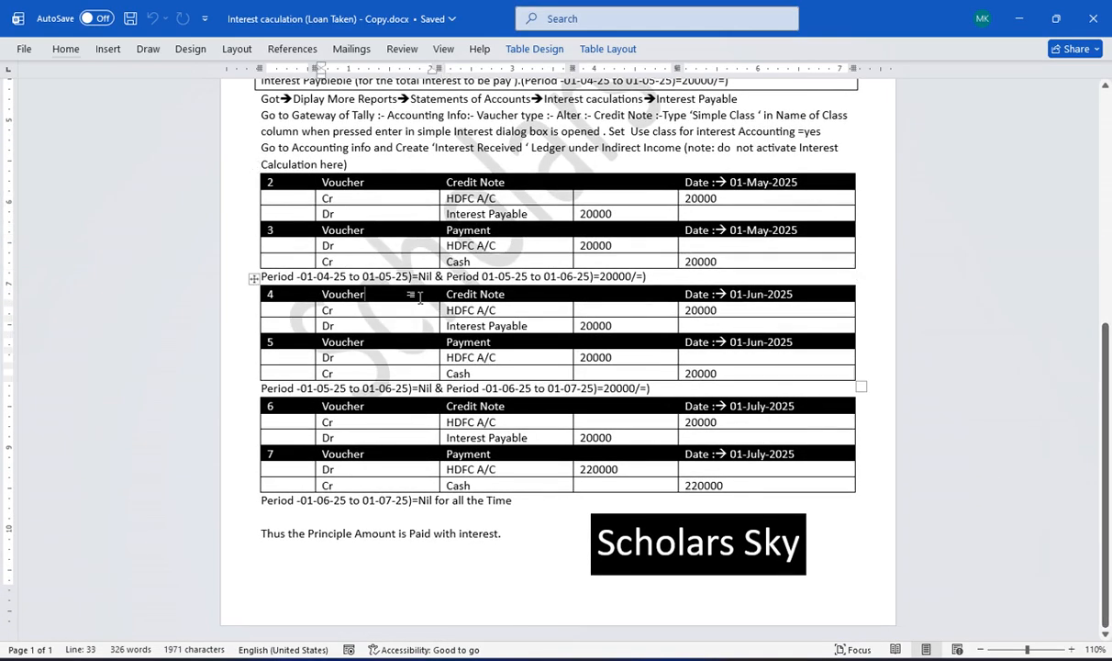
{"action": "key", "text": "alt+Tab"}
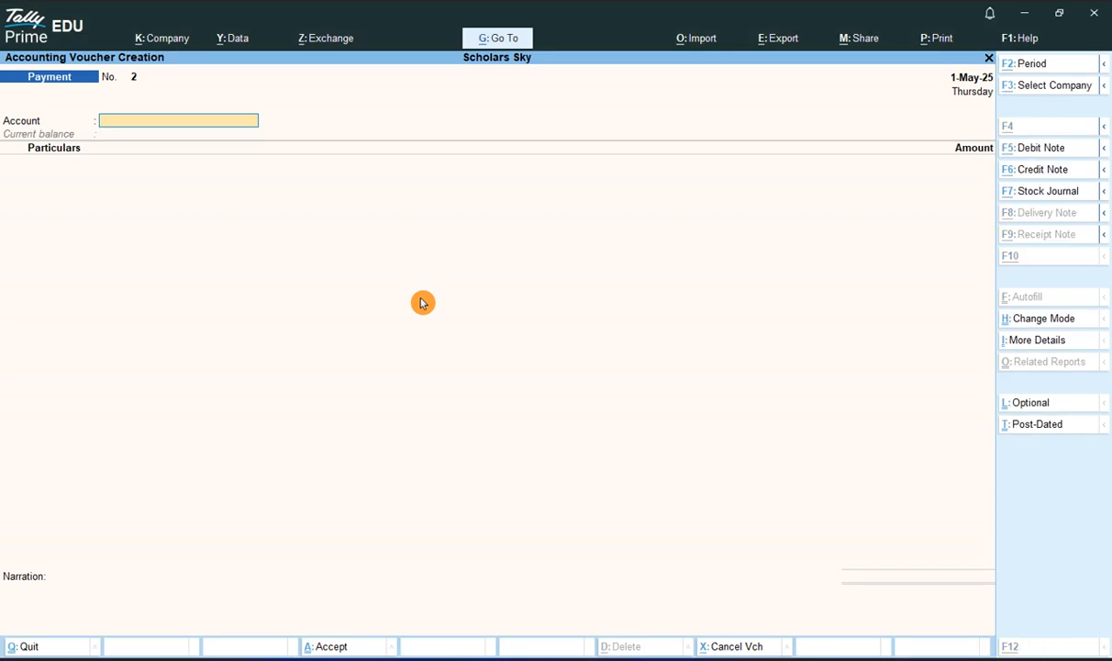
Step: Start a Credit Note with Simple Class for HDFC Bank A/c, accepting the blank receipt details and the party details
{"action": "key", "text": "alt+F6"}
{"action": "key", "text": "Down"}
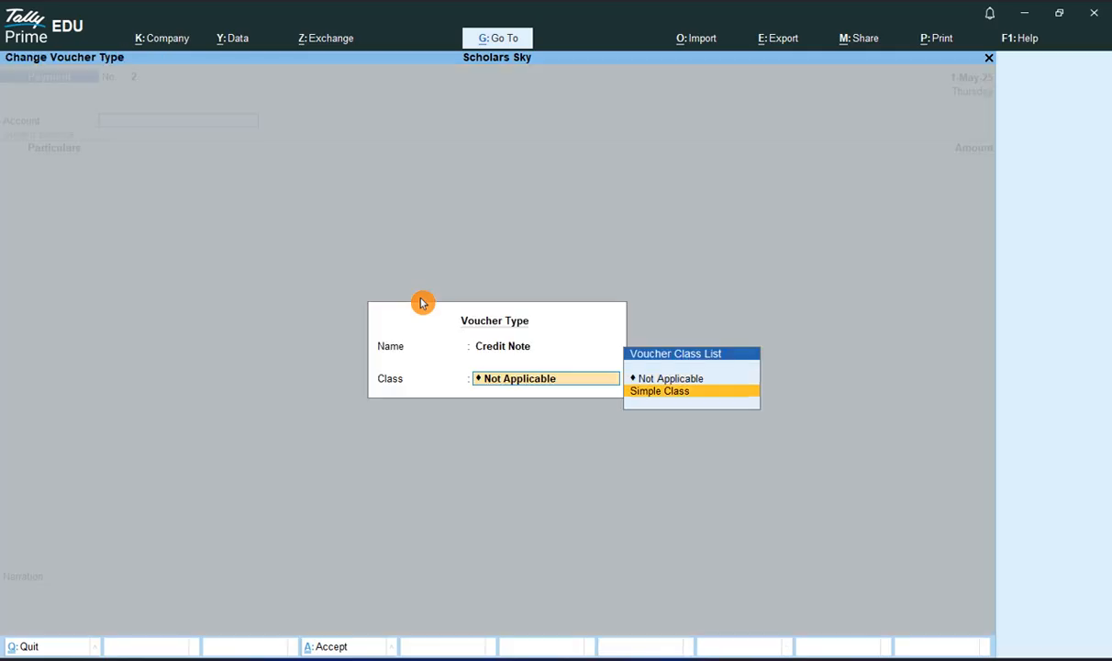
{"action": "key", "text": "Return"}
{"action": "key", "text": "Return"}
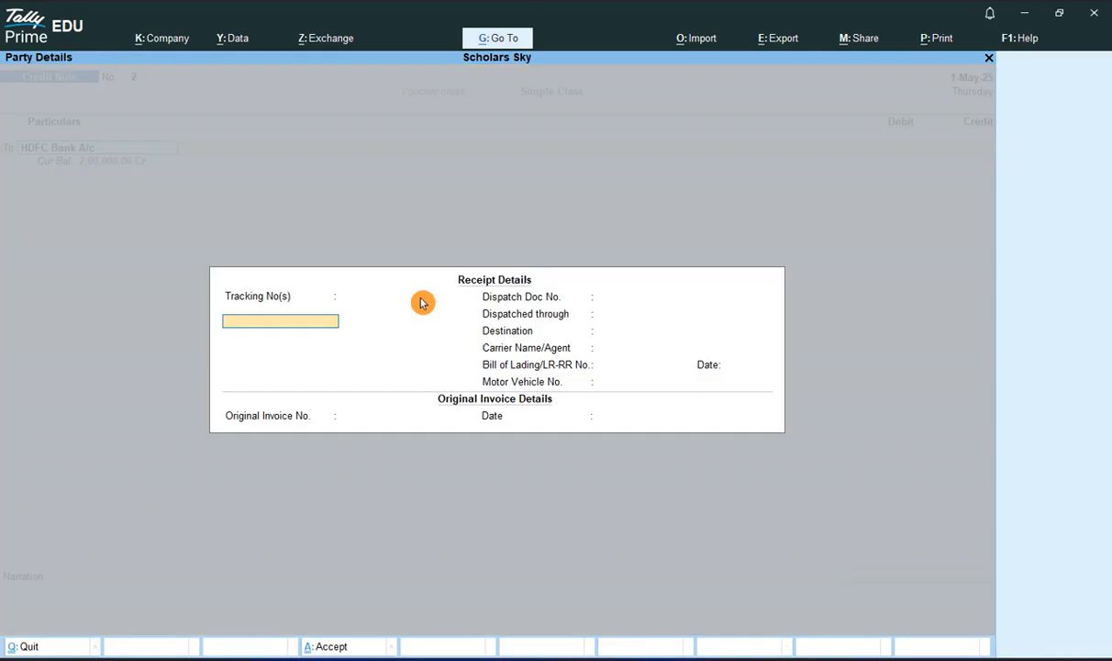
{"action": "key", "text": "ctrl+a"}
{"action": "key", "text": "Return"}
{"action": "key", "text": "Return"}
{"action": "key", "text": "Return"}
{"action": "key", "text": "ctrl+a"}
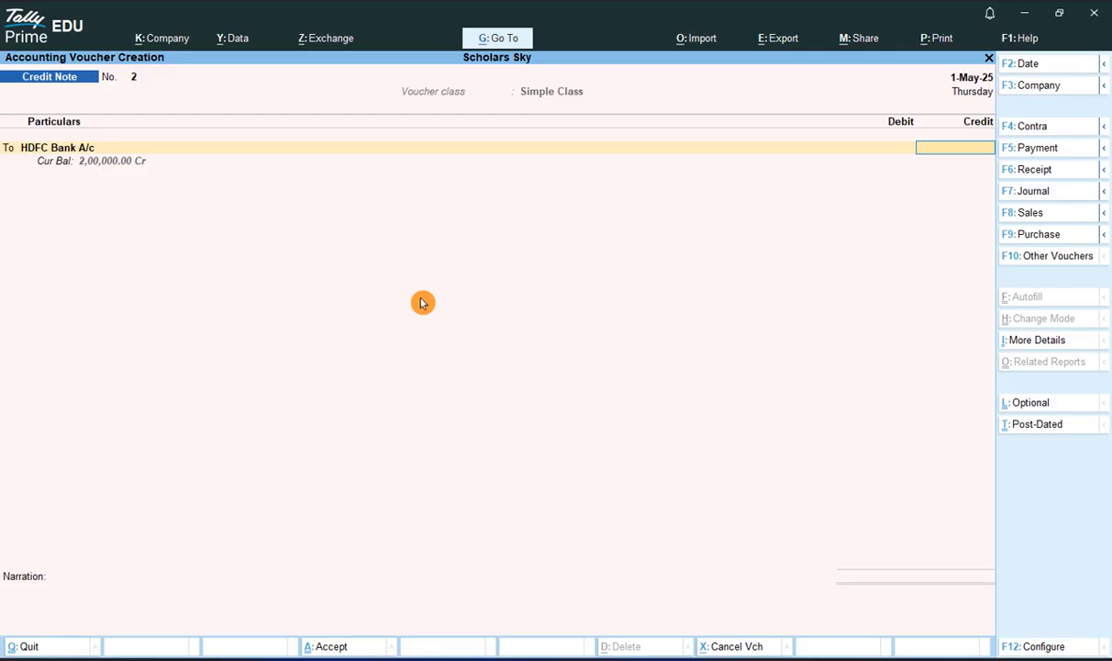
Step: Date the Credit Note 1-6, credit HDFC Bank A/c and debit Interest Payable with 20,000, and save the voucher
{"action": "key", "text": "F2"}
{"action": "type", "text": "1-6"}
{"action": "key", "text": "Return"}
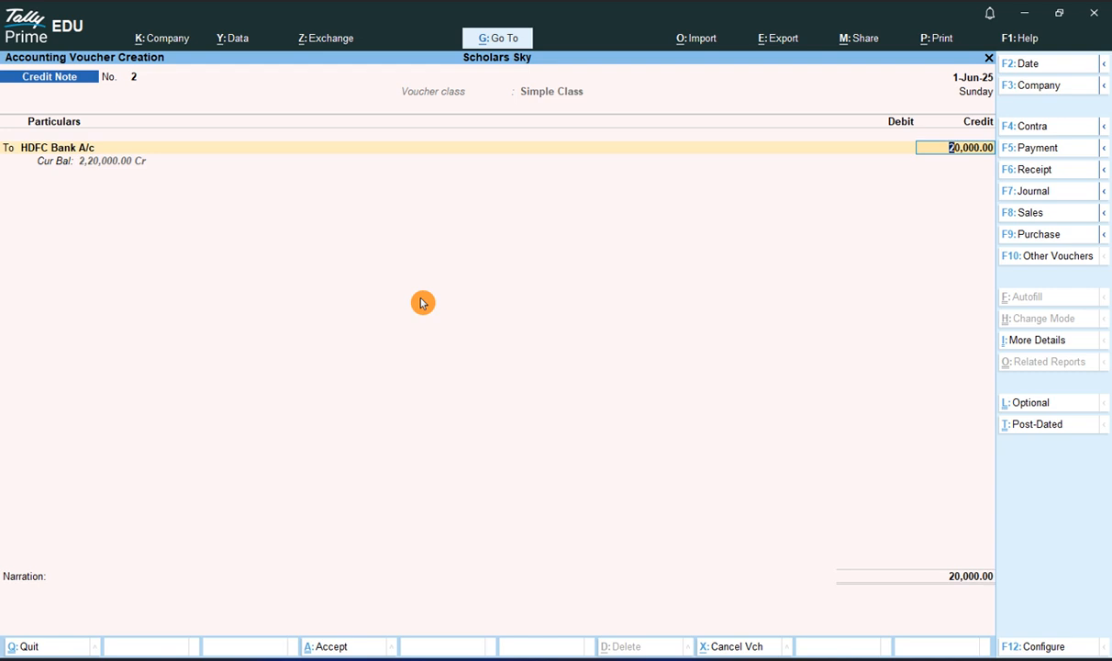
{"action": "key", "text": "Return"}
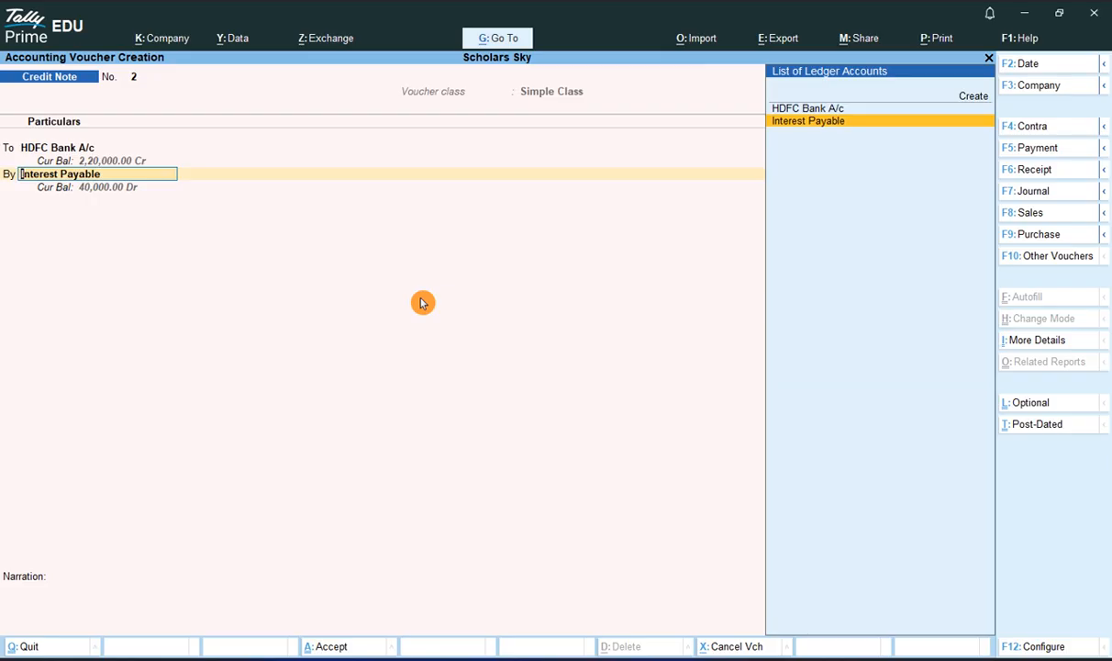
{"action": "key", "text": "Return"}
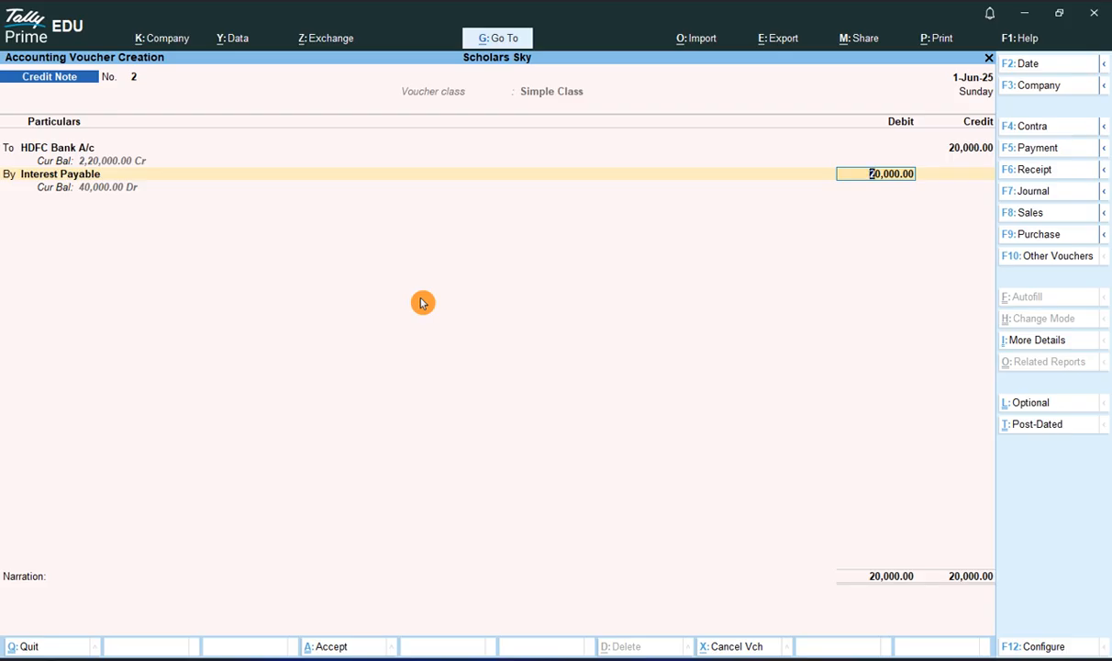
{"action": "key", "text": "Return"}
{"action": "key", "text": "Return"}
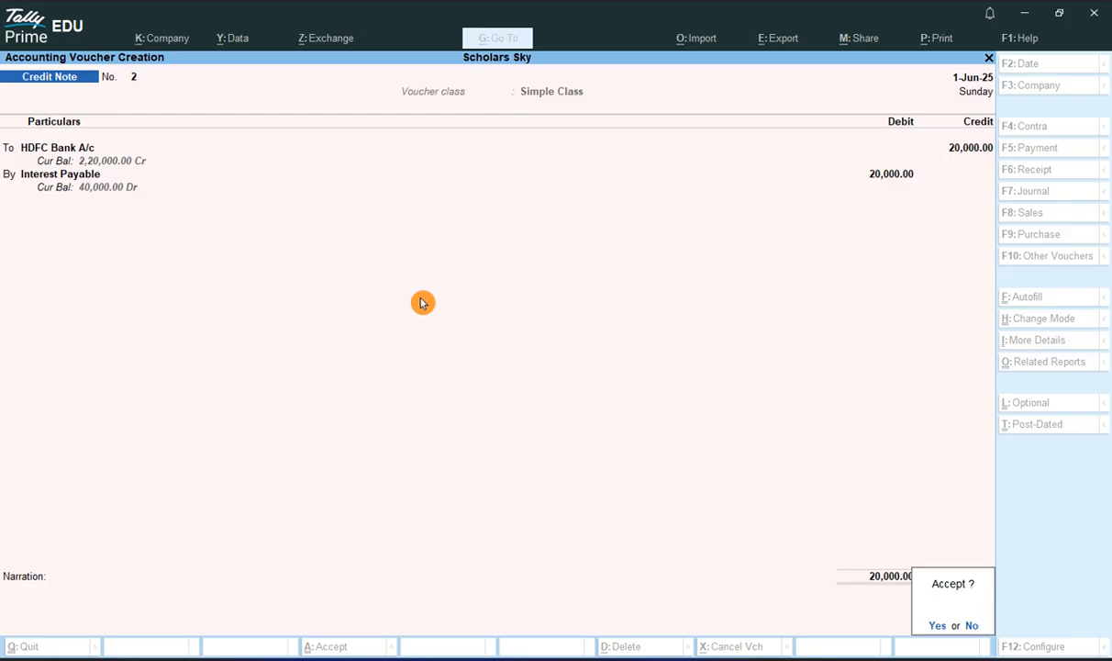
{"action": "key", "text": "Return"}
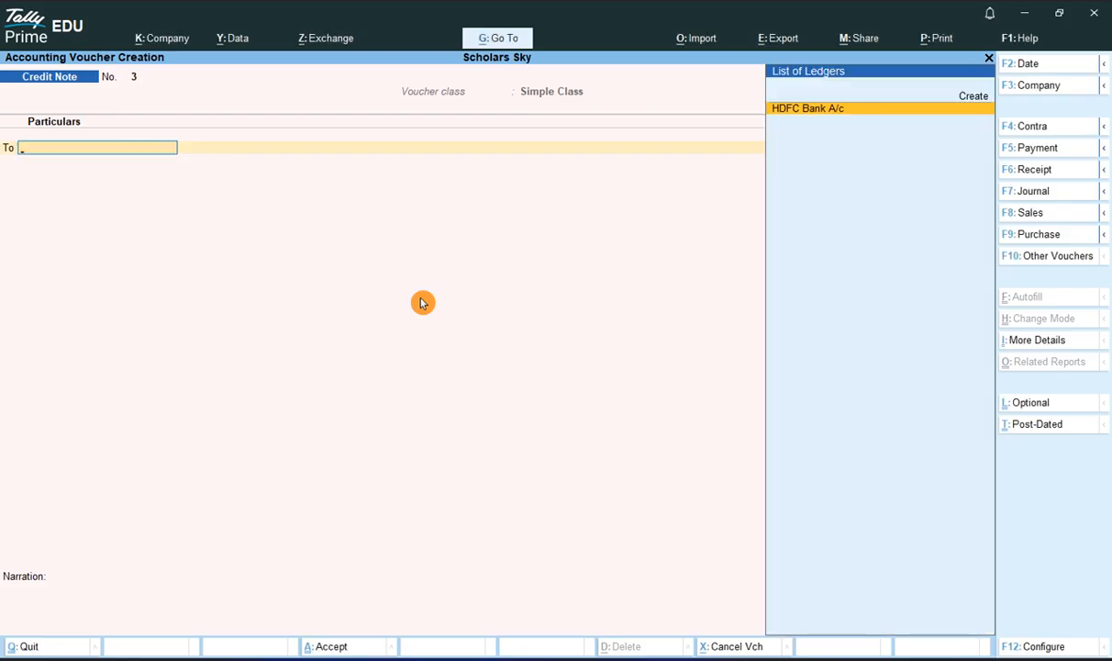
{"action": "key", "text": "Return"}
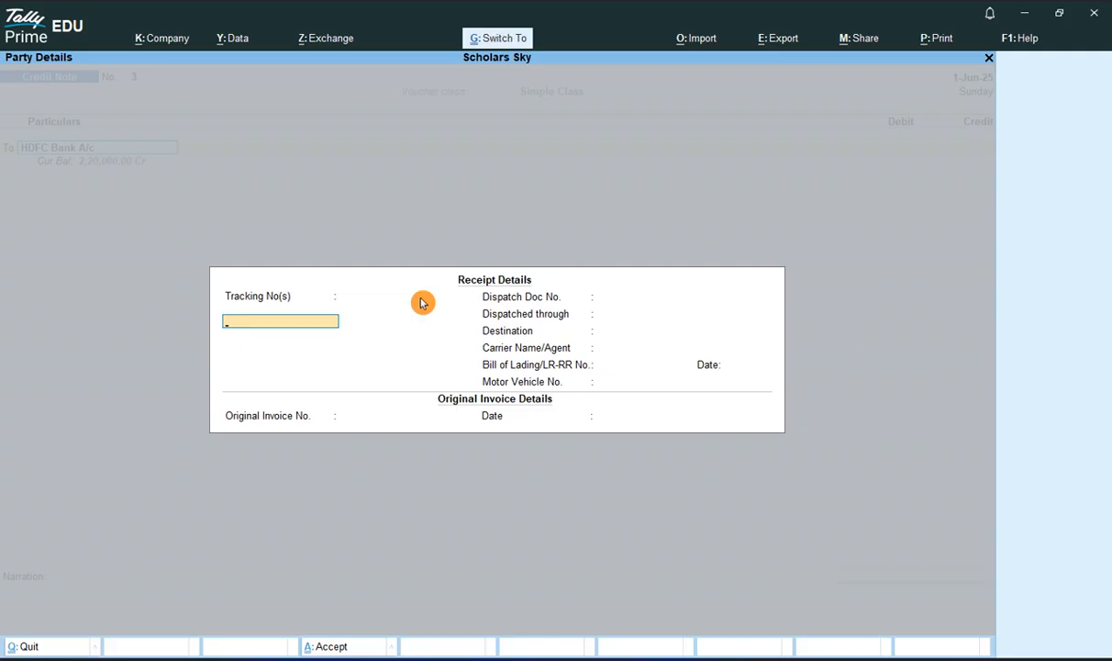
{"action": "key", "text": "Return"}
{"action": "key", "text": "Return"}
{"action": "key", "text": "Return"}
{"action": "key", "text": "Return"}
{"action": "key", "text": "Return"}
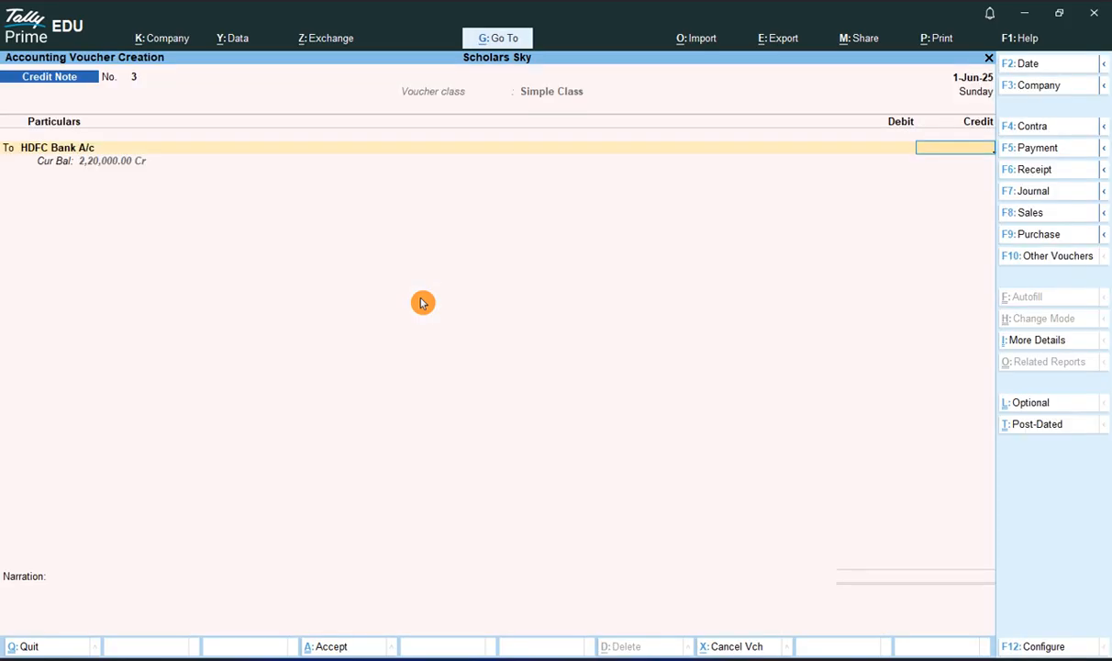
{"action": "type", "text": "20000"}
{"action": "key", "text": "Return"}
{"action": "key", "text": "Return"}
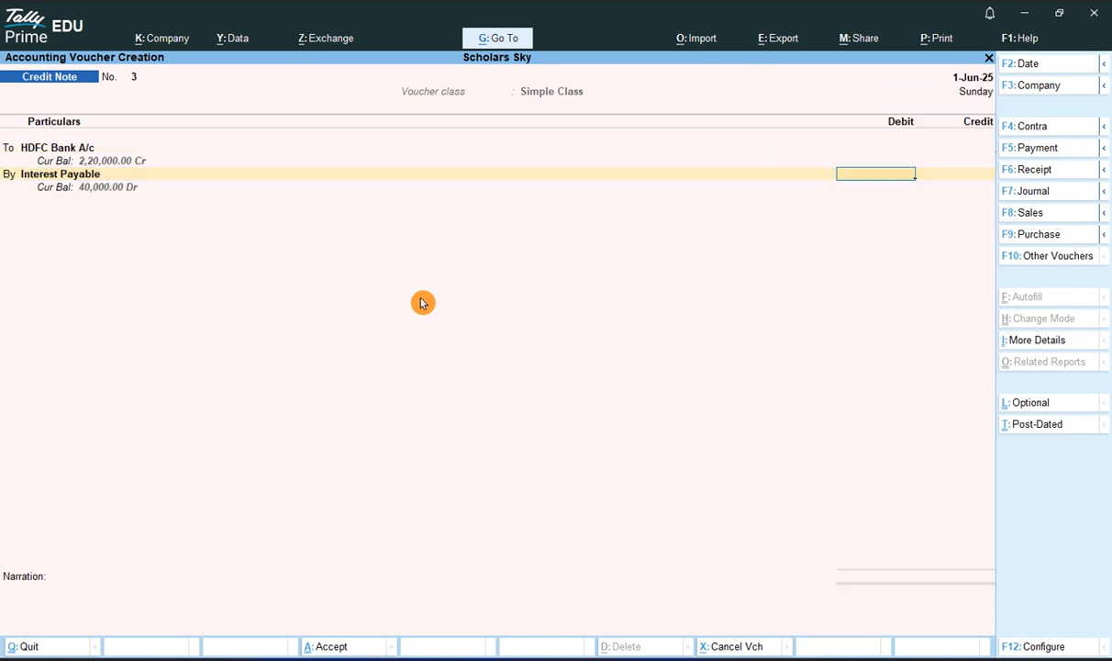
{"action": "key", "text": "Return"}
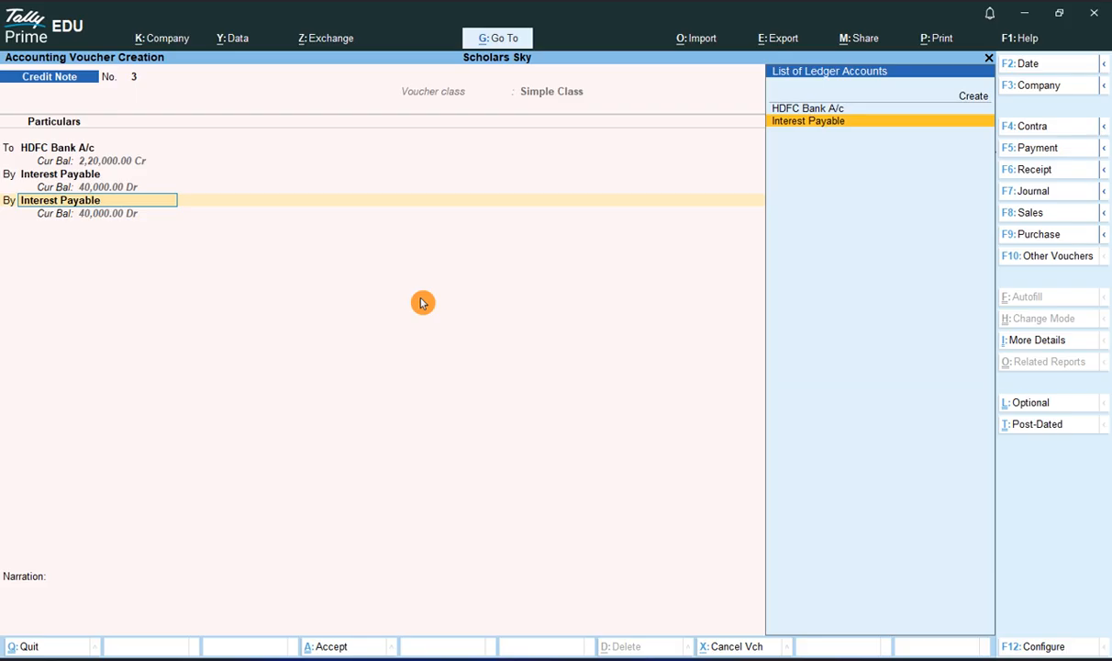
{"action": "key", "text": "BackSpace"}
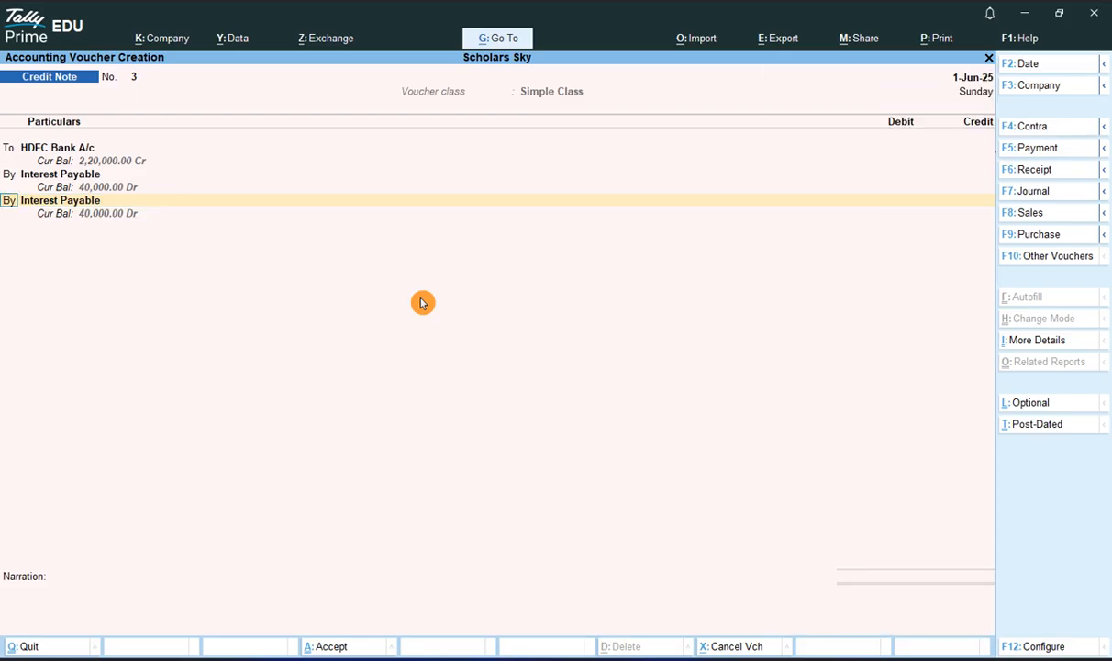
{"action": "key", "text": "BackSpace"}
{"action": "key", "text": "Escape"}
{"action": "key", "text": "Return"}
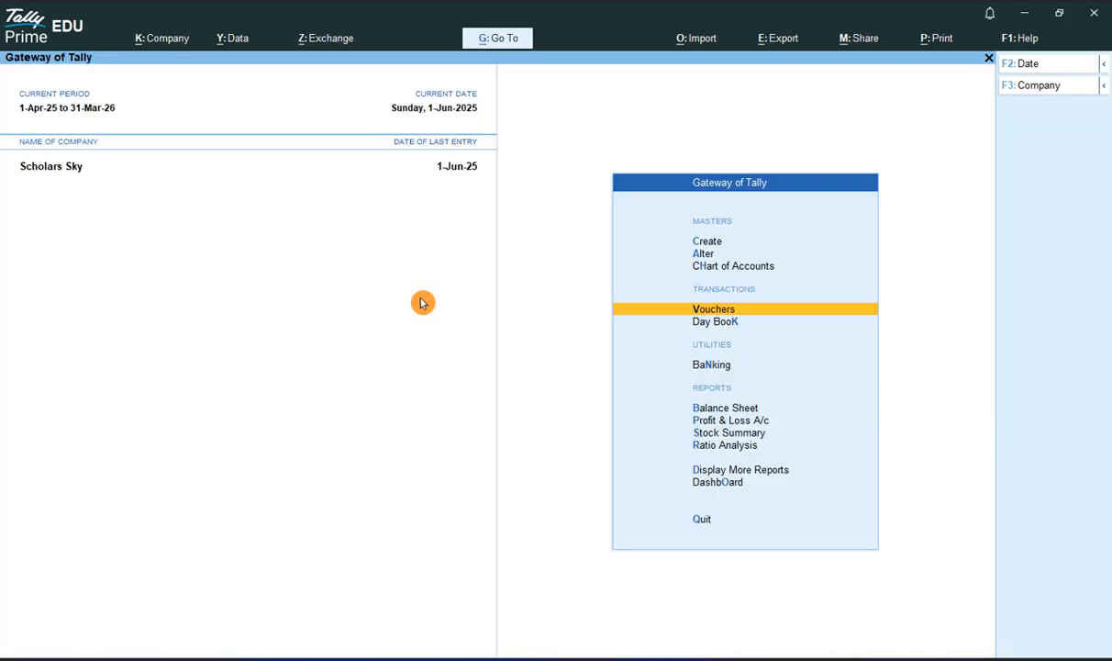
Step: Record and save a Payment voucher dated 1-Jun-25 for 20,000 from Cash to HDFC Bank A/c
{"action": "key", "text": "Return"}
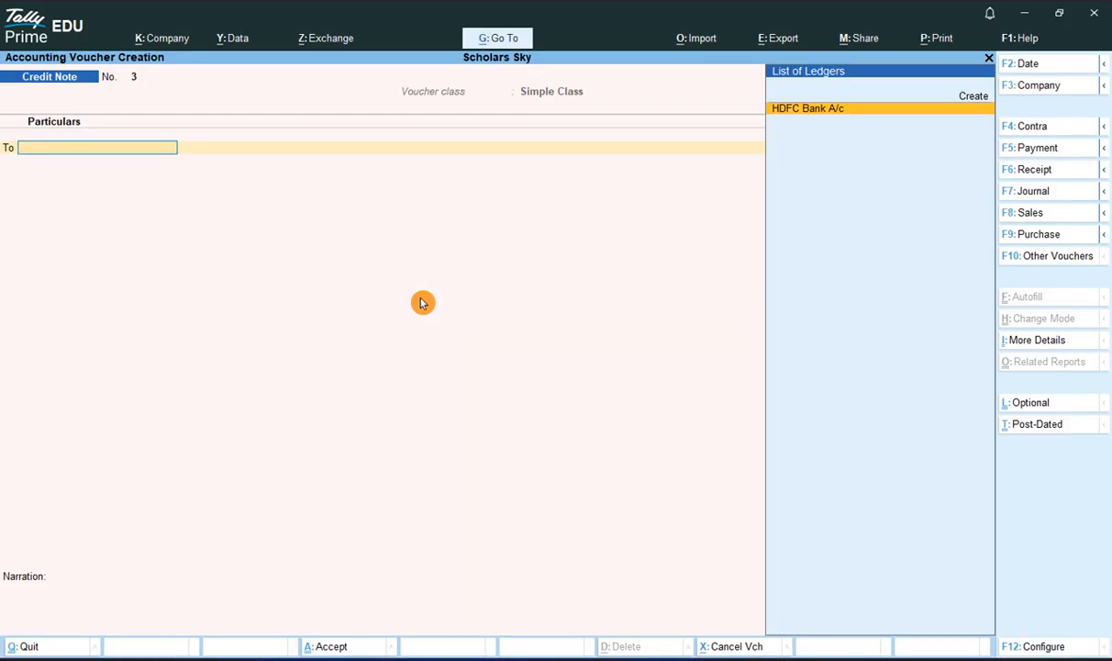
{"action": "key", "text": "F5"}
{"action": "key", "text": "Return"}
{"action": "type", "text": "H"}
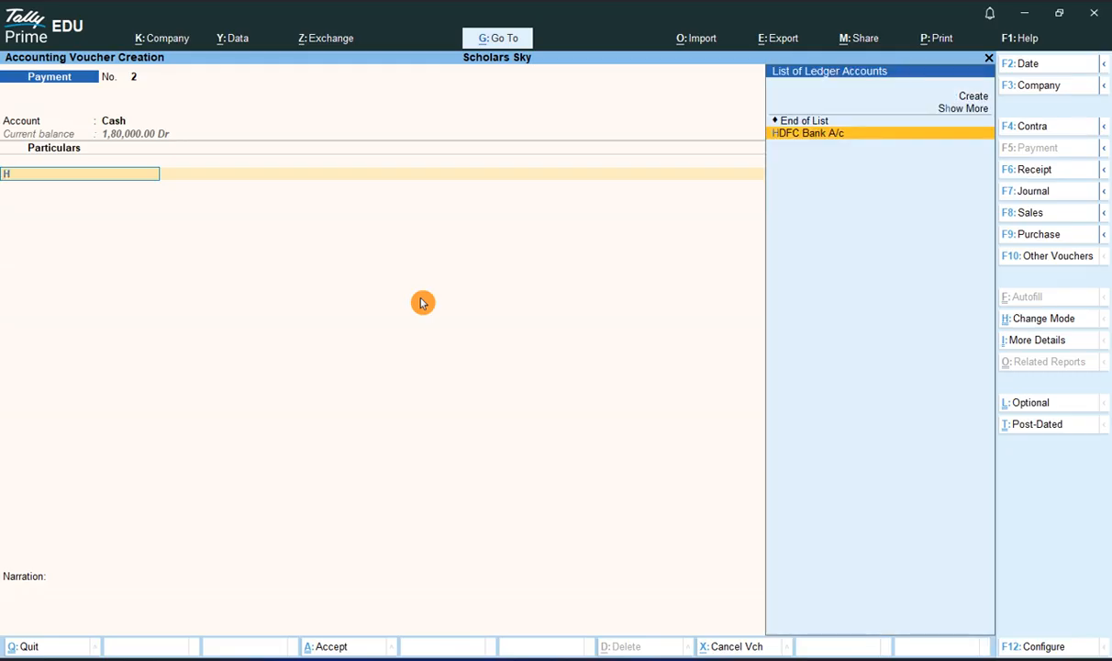
{"action": "key", "text": "Return"}
{"action": "type", "text": "20000"}
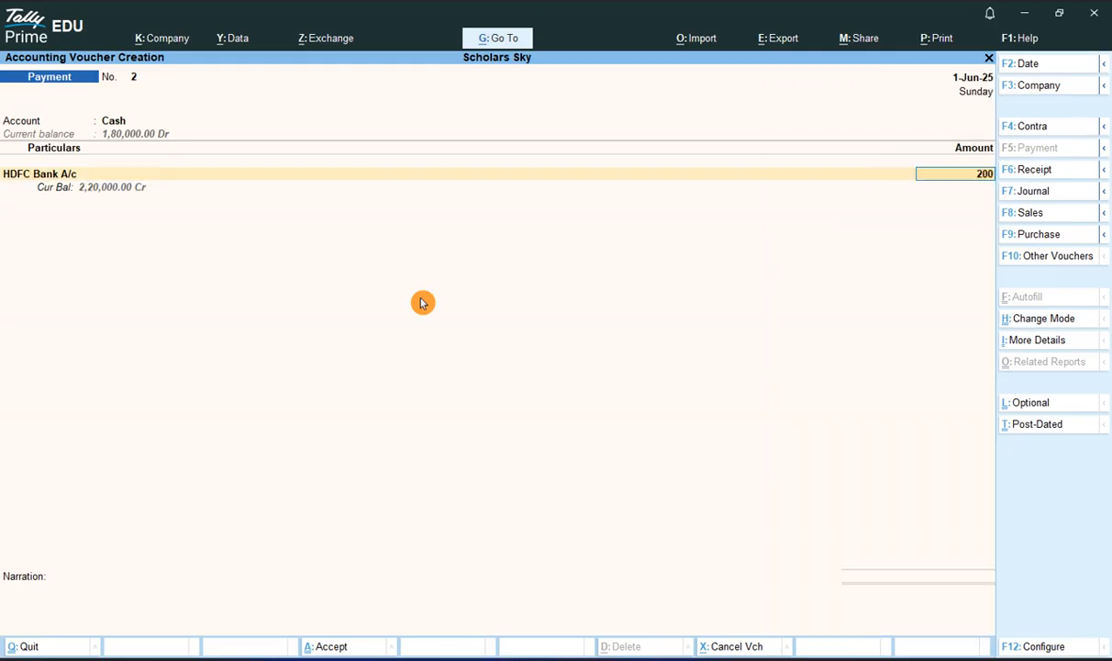
{"action": "key", "text": "Return"}
{"action": "key", "text": "Return"}
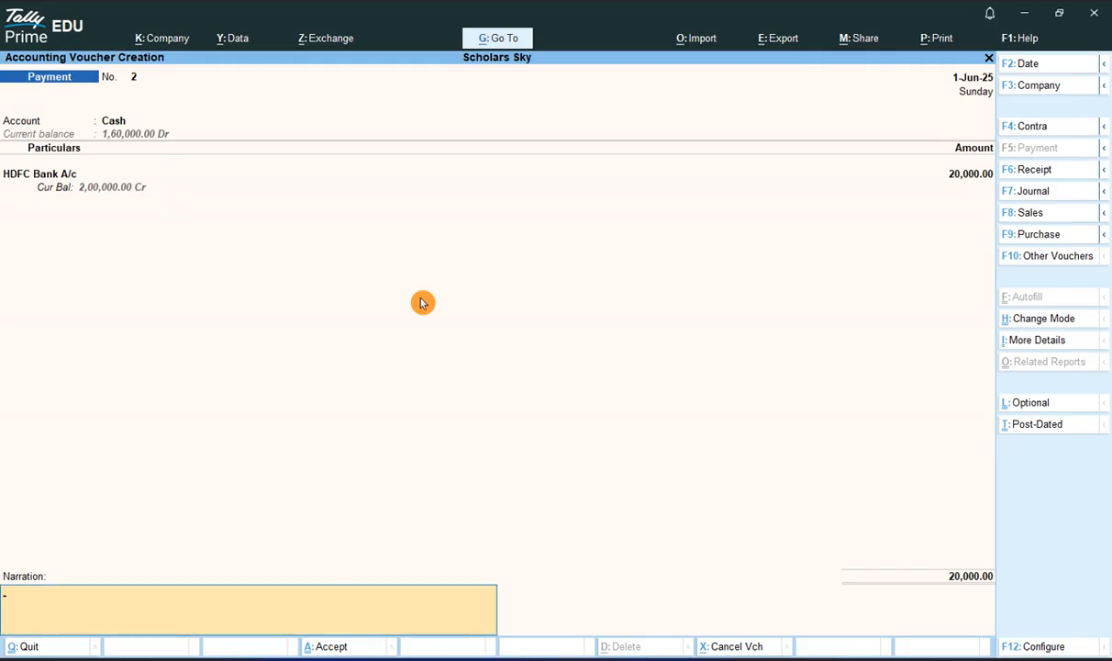
{"action": "key", "text": "Return"}
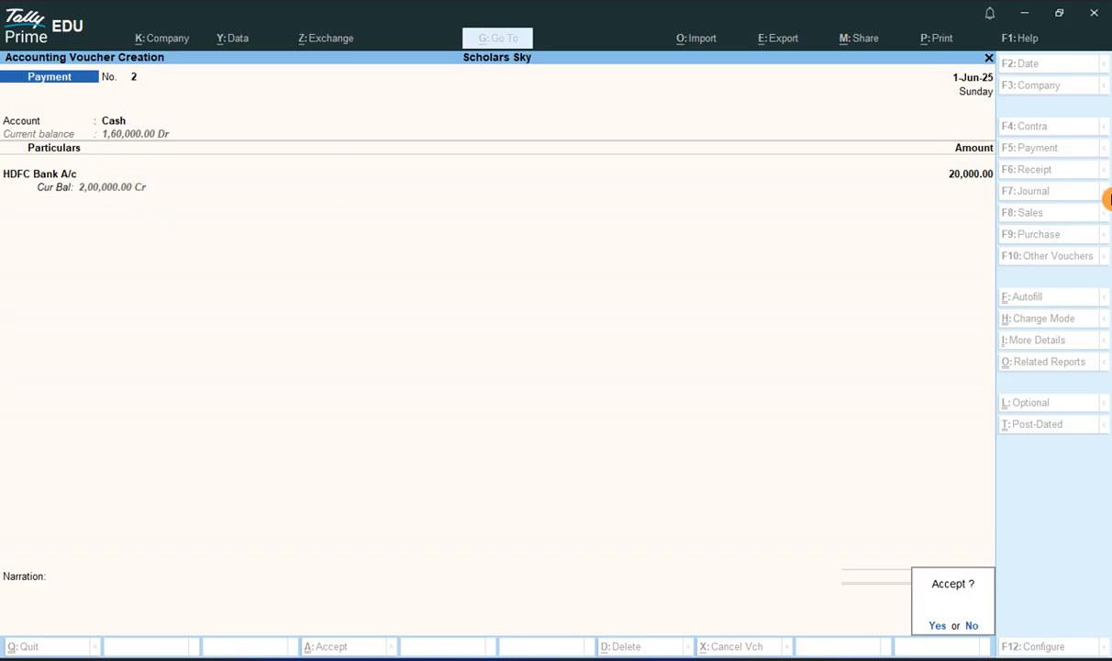
{"action": "key", "text": "Return"}
Step: Quit voucher entry and open the Interest Payable report to check the interest after the June payment
{"action": "key", "text": "Escape"}
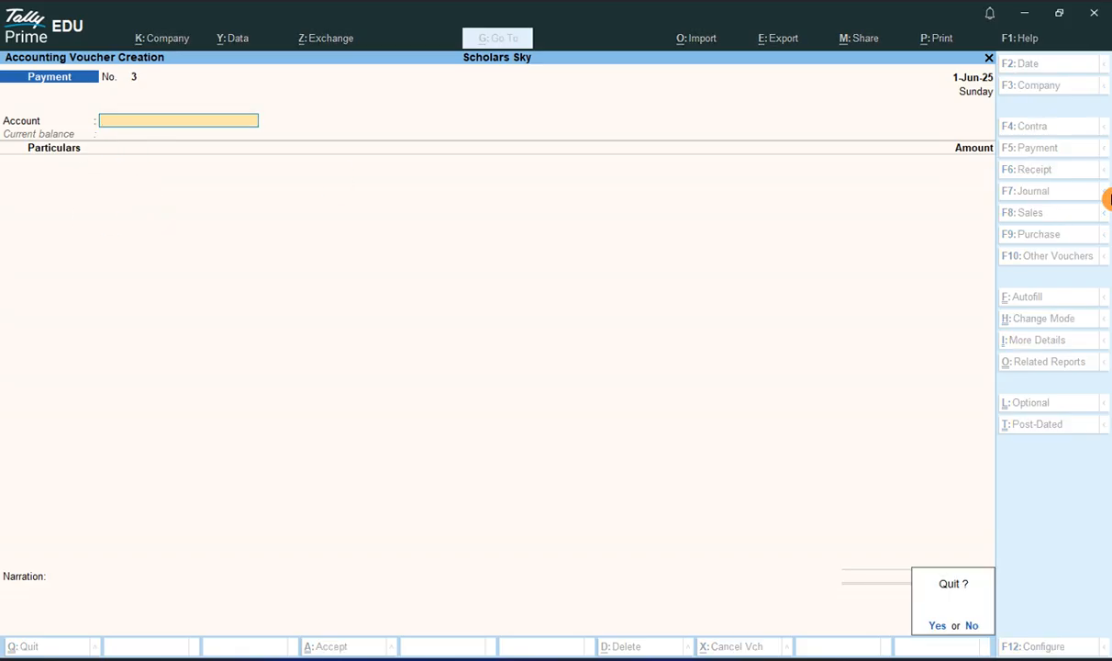
{"action": "key", "text": "y"}
{"action": "key", "text": "Down"}
{"action": "key", "text": "Down"}
{"action": "key", "text": "Down"}
{"action": "key", "text": "Down"}
{"action": "key", "text": "Down"}
{"action": "key", "text": "Down"}
{"action": "key", "text": "Down"}
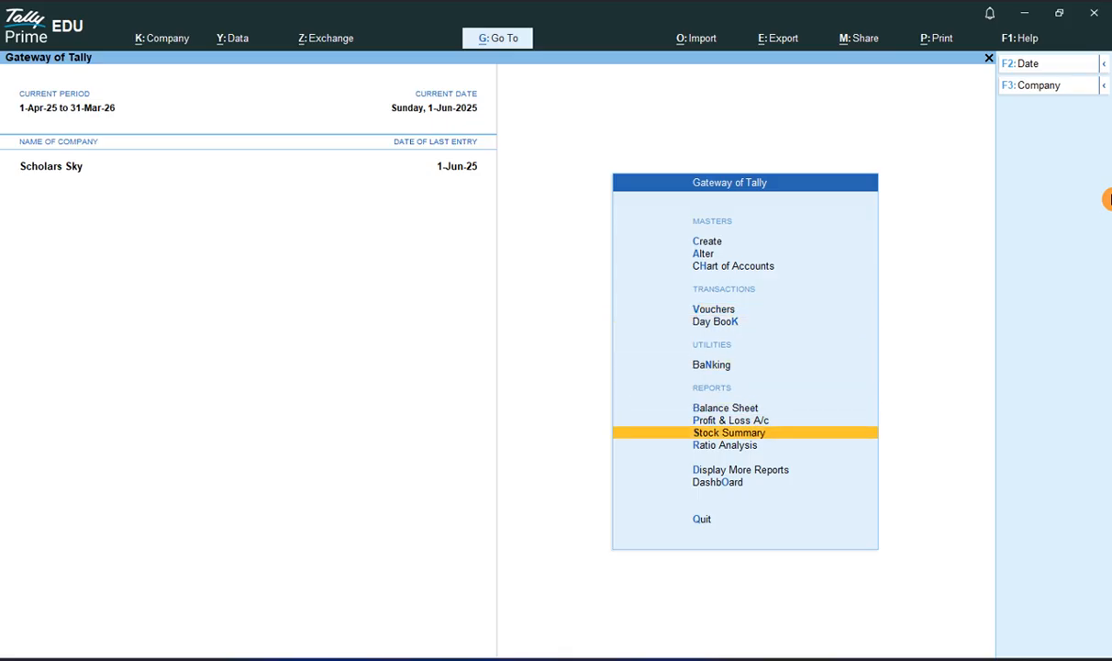
{"action": "key", "text": "Return"}
{"action": "key", "text": "Down"}
{"action": "key", "text": "Down"}
{"action": "key", "text": "Down"}
{"action": "key", "text": "Down"}
{"action": "key", "text": "Down"}
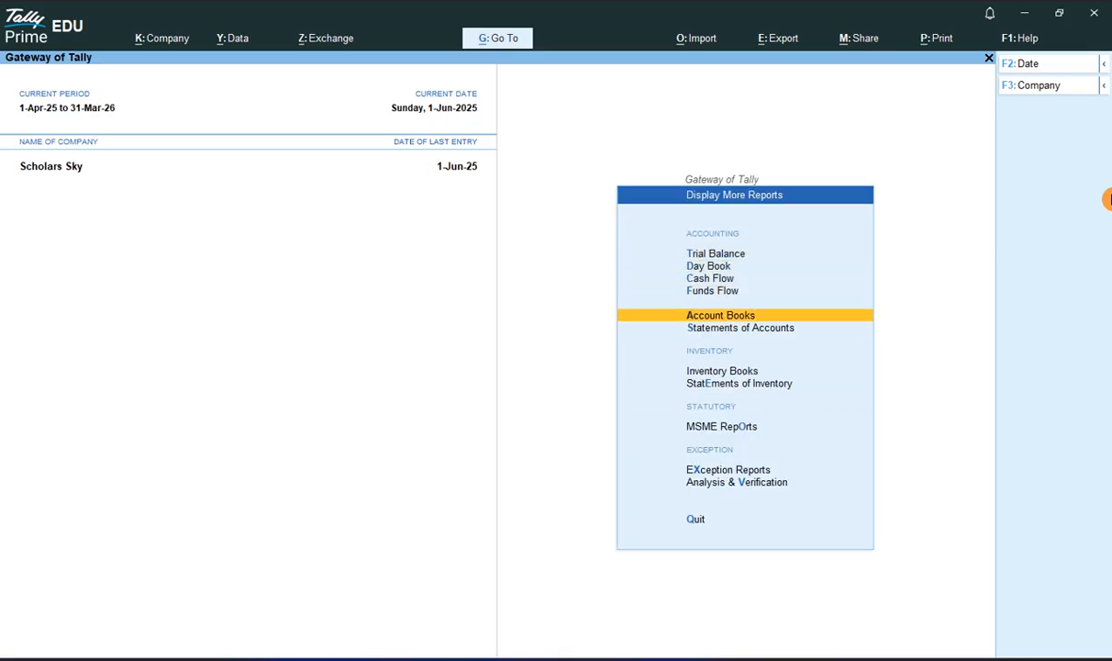
{"action": "key", "text": "Return"}
{"action": "key", "text": "Down"}
{"action": "key", "text": "Return"}
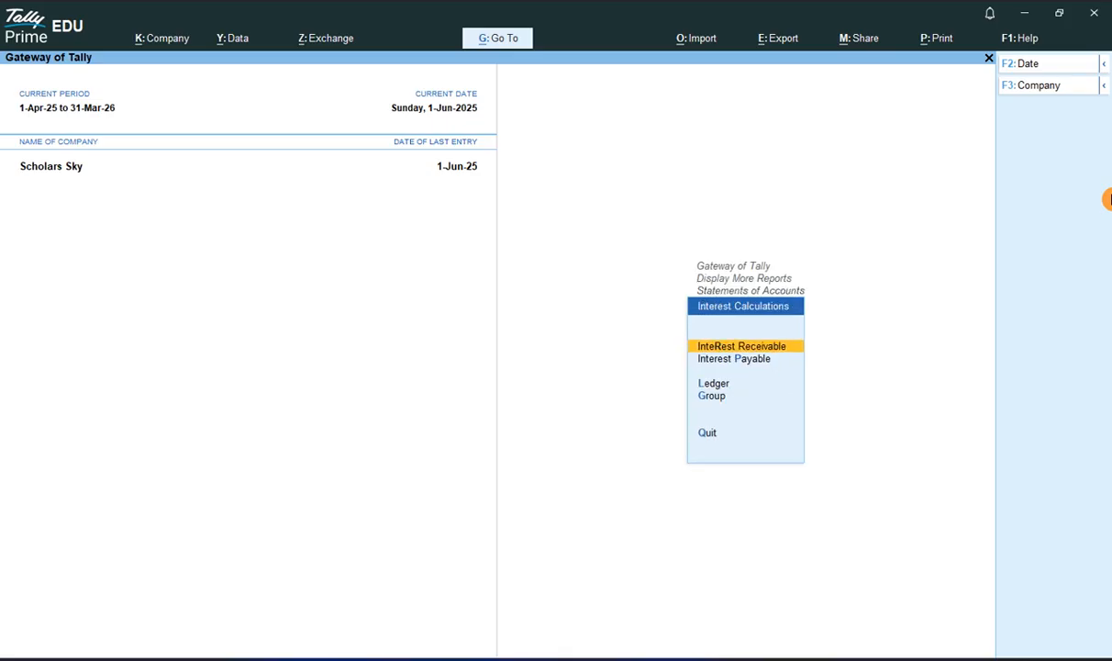
{"action": "key", "text": "Down"}
{"action": "key", "text": "Return"}
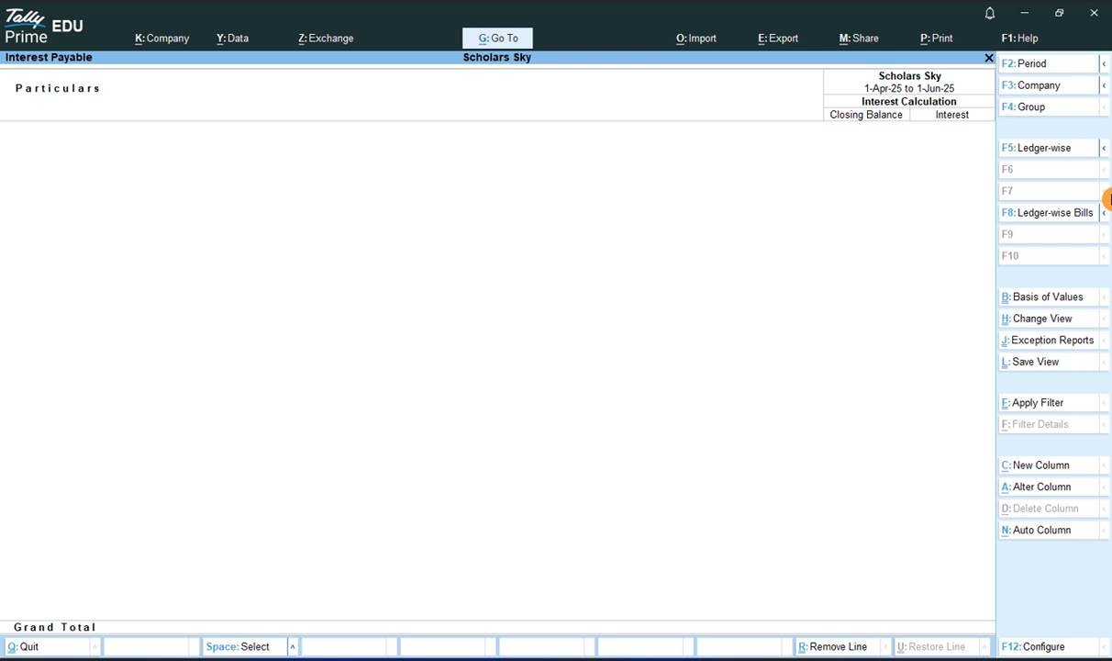
Step: Check Interest Payable from 1-4-2025 with the period ending 1-6 and again ending 1-7, and return to the Gateway of Tally
{"action": "key", "text": "alt+F2"}
{"action": "key", "text": "Return"}
{"action": "type", "text": "1-6"}
{"action": "key", "text": "Return"}
{"action": "key", "text": "alt+F2"}
{"action": "key", "text": "Return"}
{"action": "type", "text": "1-7"}
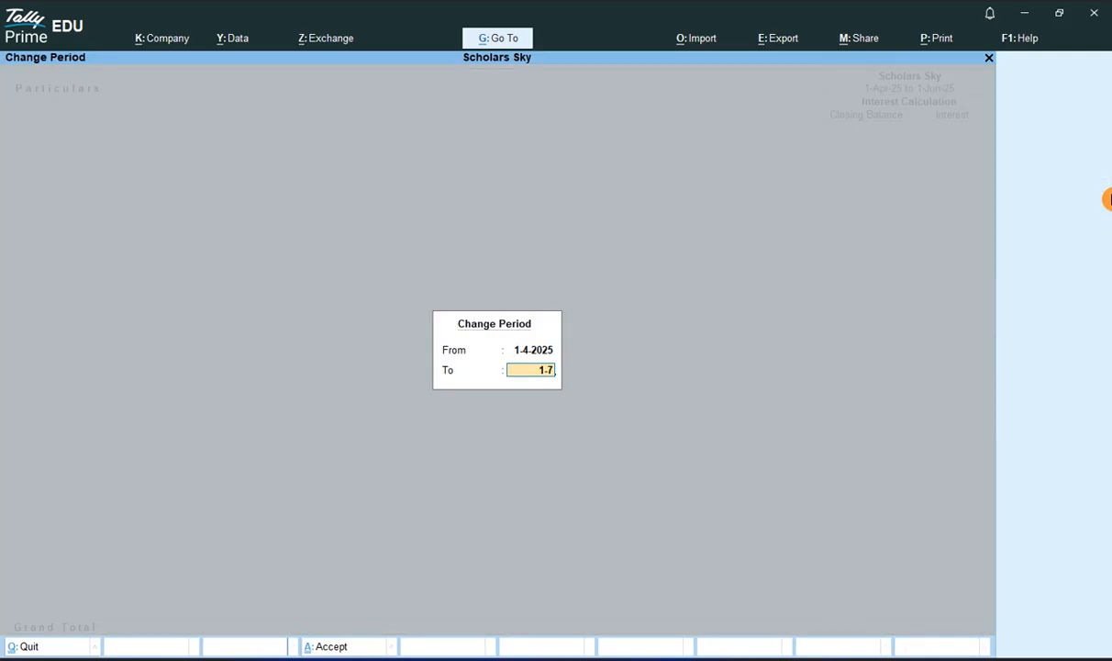
{"action": "key", "text": "Return"}
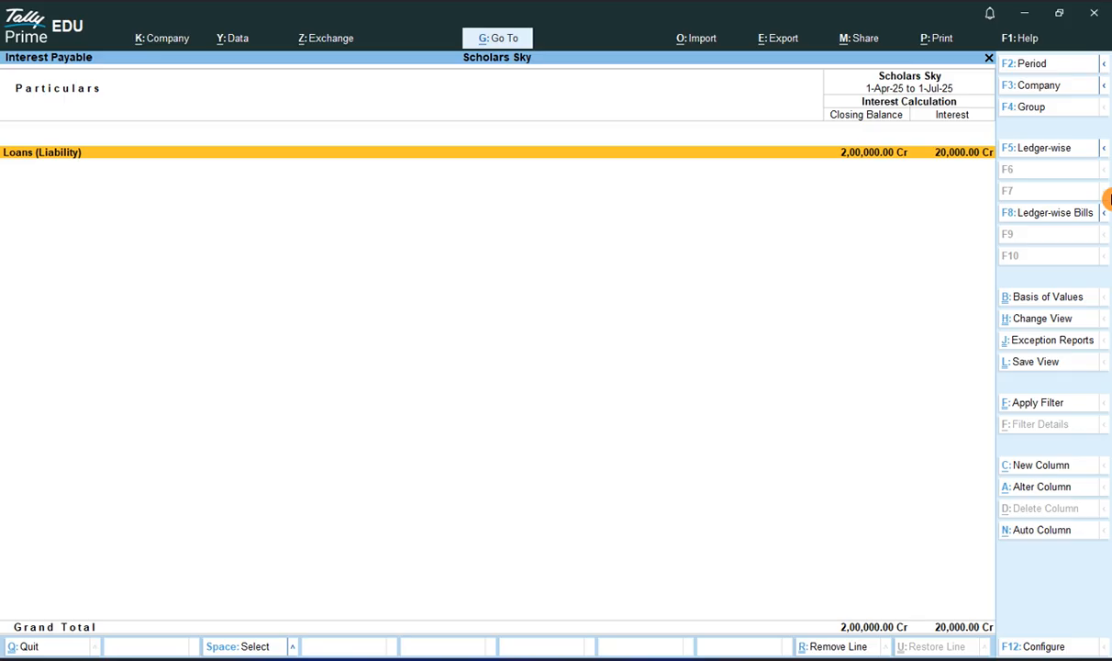
{"action": "key", "text": "Escape"}
{"action": "key", "text": "Escape"}
{"action": "key", "text": "Escape"}
{"action": "key", "text": "Escape"}
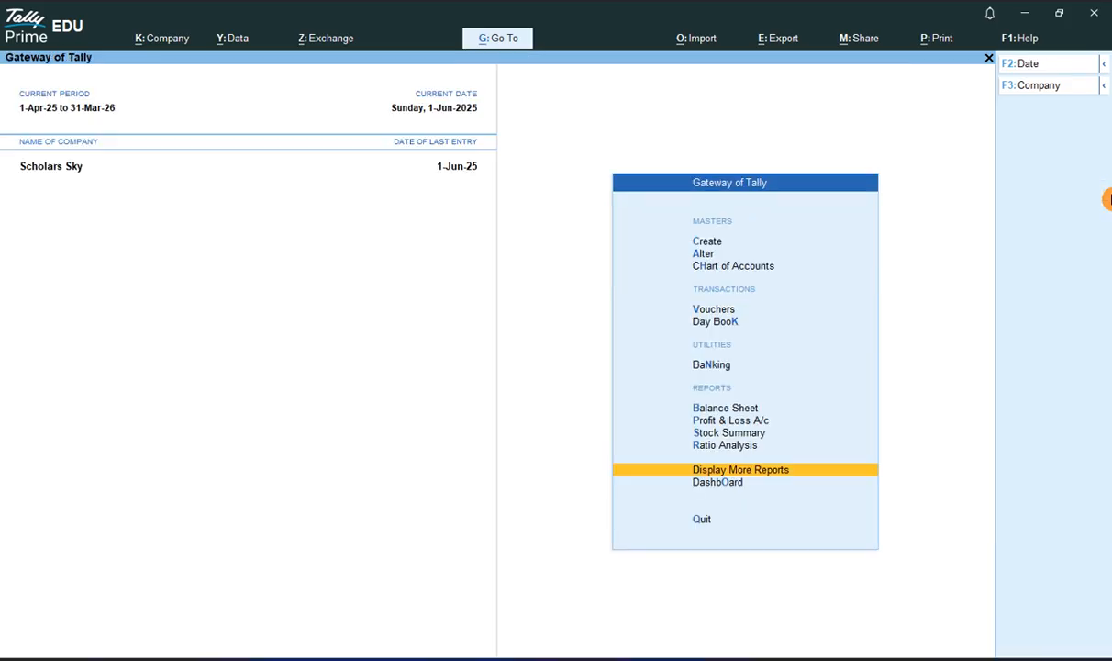
Step: Switch to the Word notes to review the June vouchers and the July Credit Note entry, and return to TallyPrime
{"action": "key", "text": "alt+Tab"}
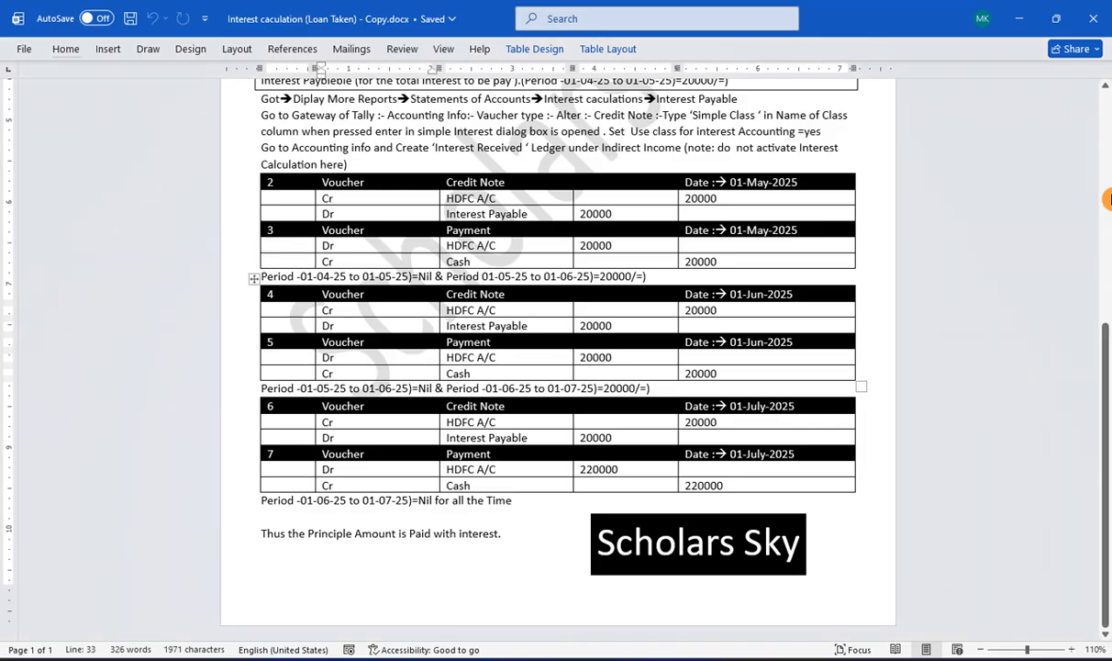
{"action": "left_click", "coordinate": [514, 294]}
{"action": "left_click", "coordinate": [499, 343]}
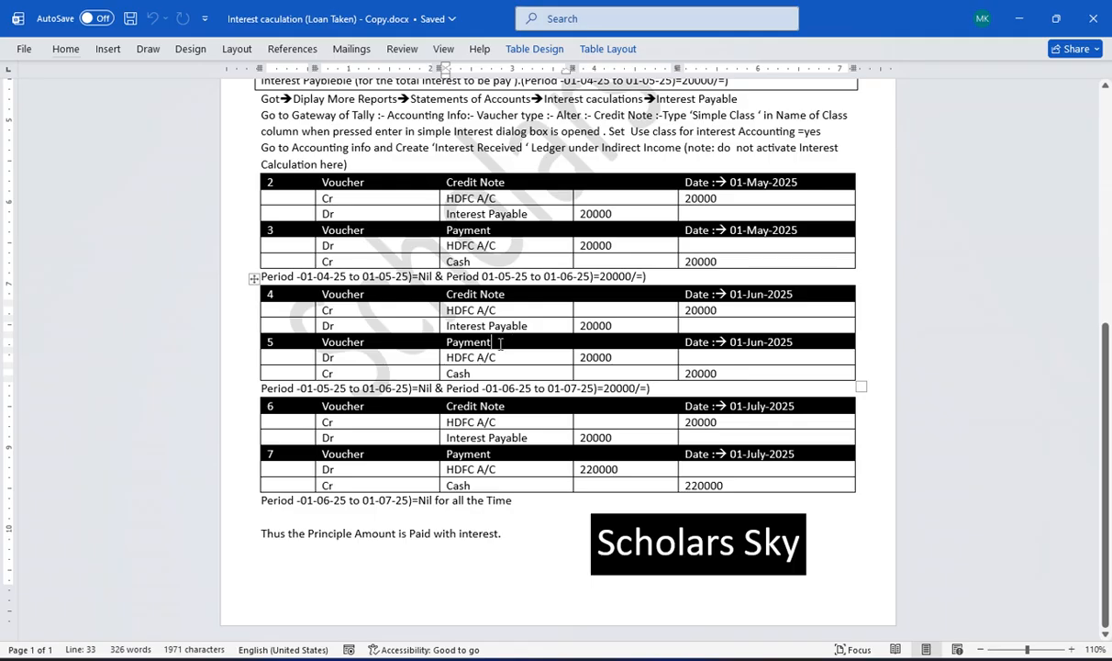
{"action": "left_click", "coordinate": [501, 405]}
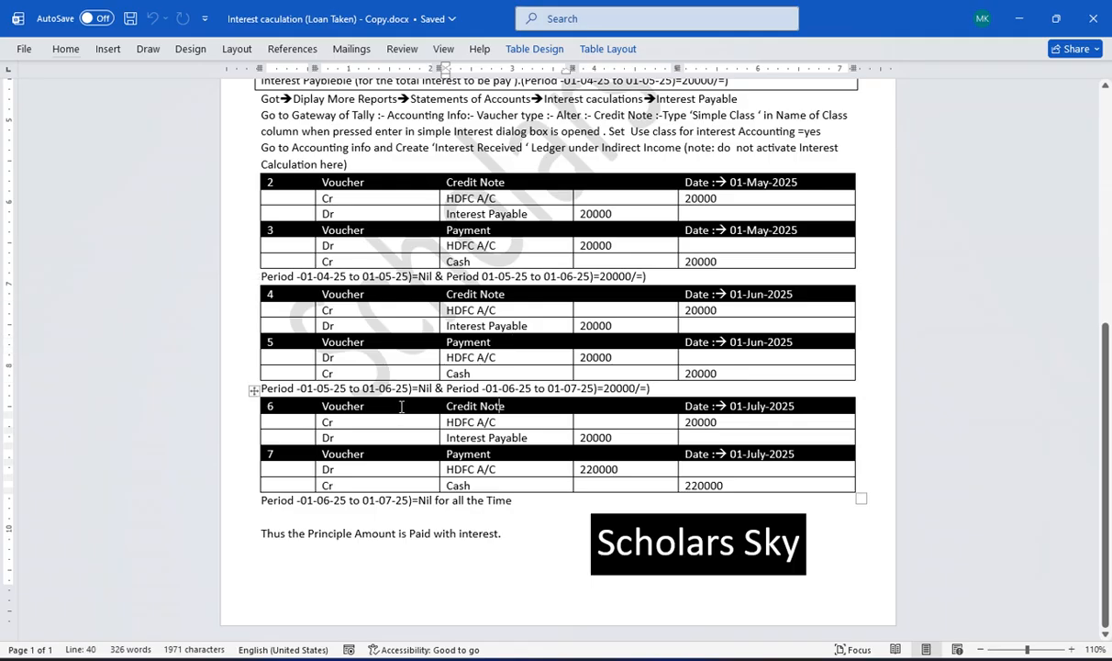
{"action": "key", "text": "alt+Tab"}
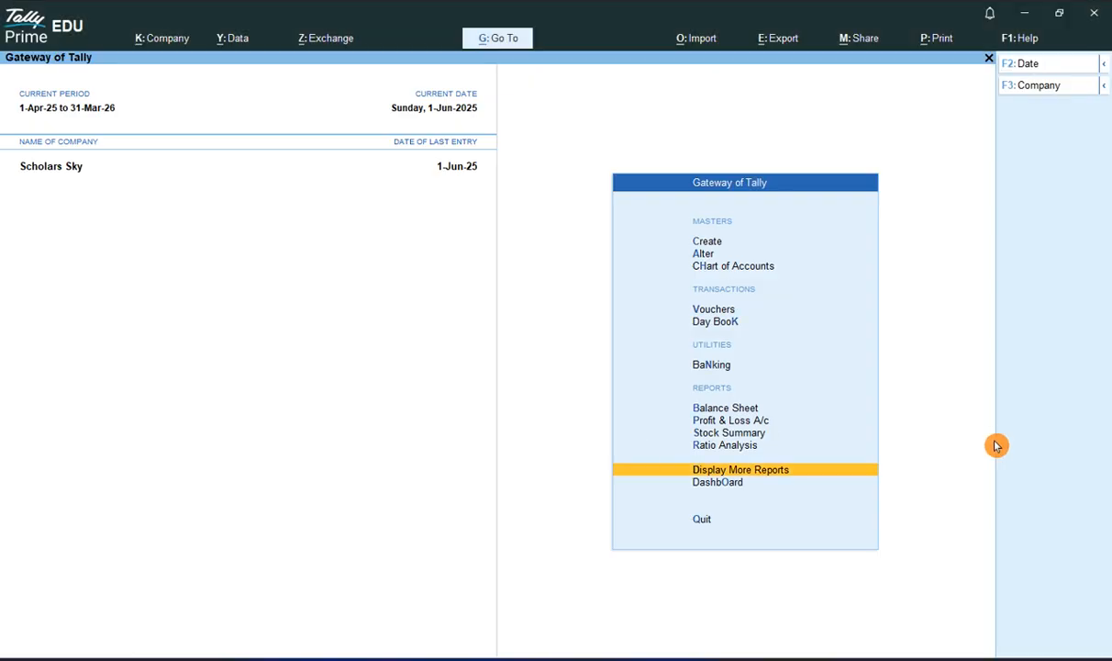
Step: Open voucher entry and start a Credit Note with the voucher class Simple Class
{"action": "key", "text": "Up"}
{"action": "key", "text": "Up"}
{"action": "key", "text": "Up"}
{"action": "key", "text": "Up"}
{"action": "key", "text": "Up"}
{"action": "key", "text": "Up"}
{"action": "key", "text": "Up"}
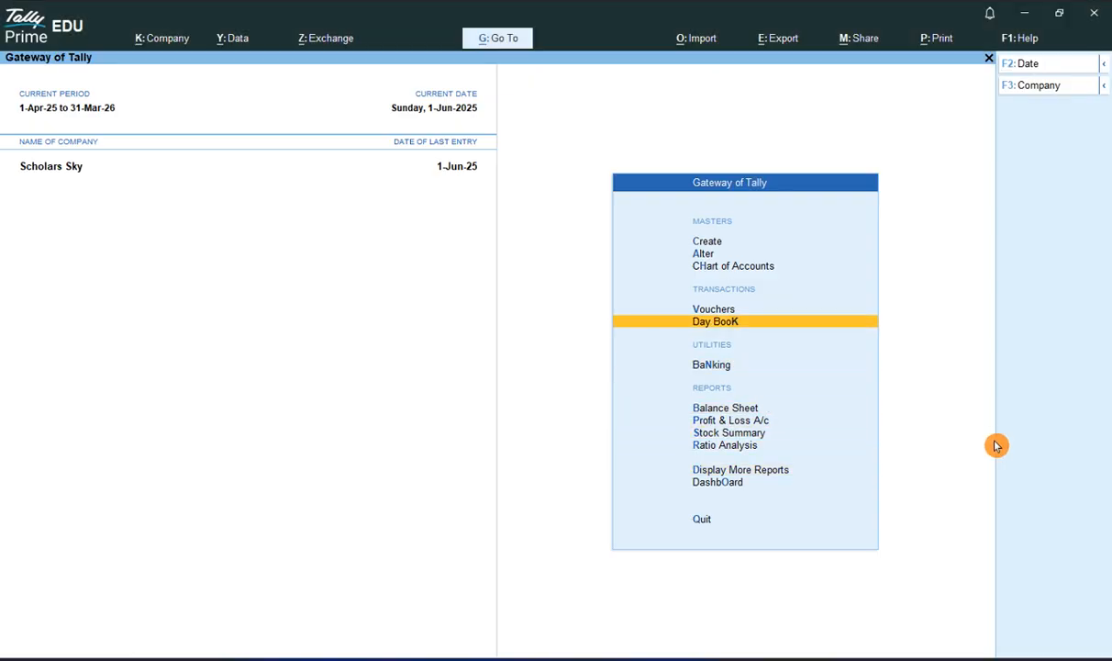
{"action": "key", "text": "Return"}
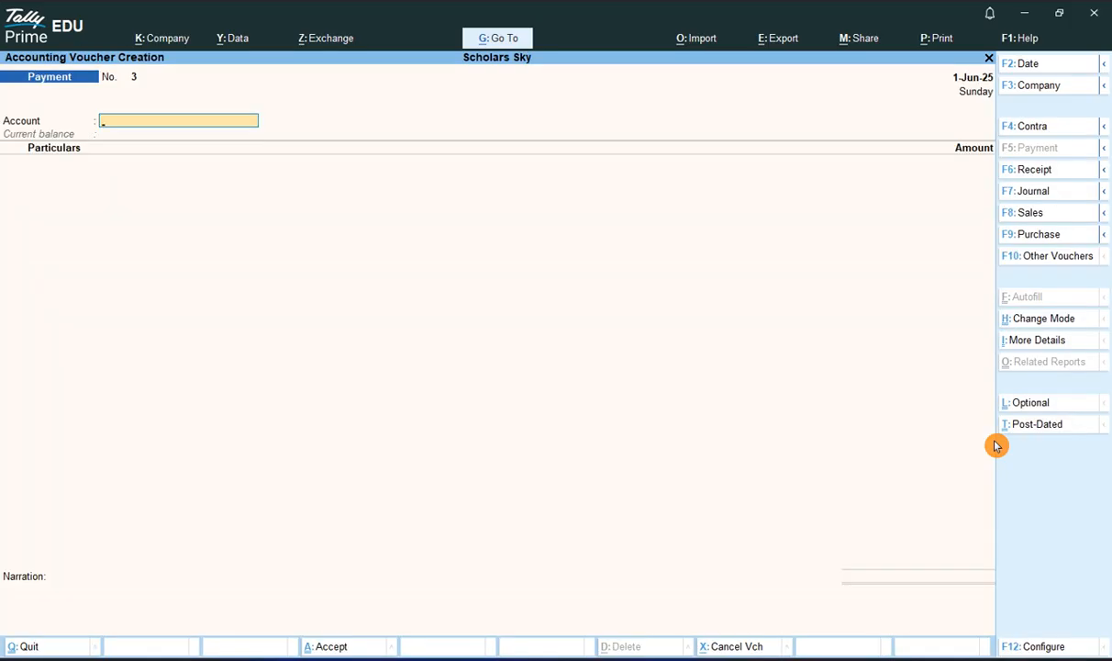
{"action": "key", "text": "alt"}
{"action": "key", "text": "alt+F6"}
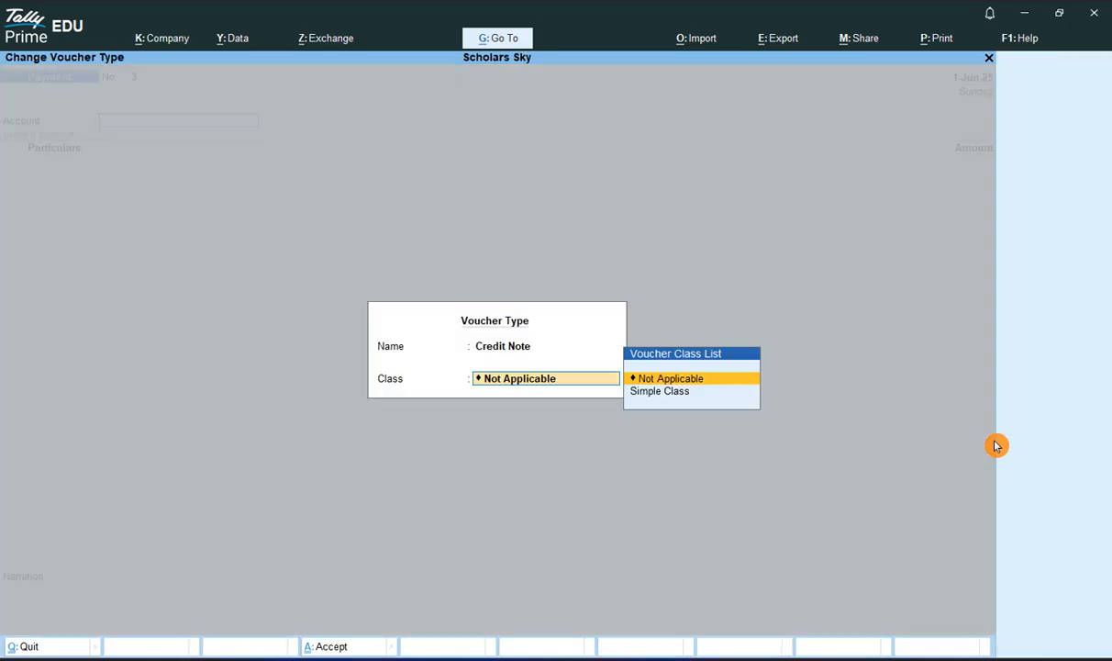
{"action": "key", "text": "Down"}
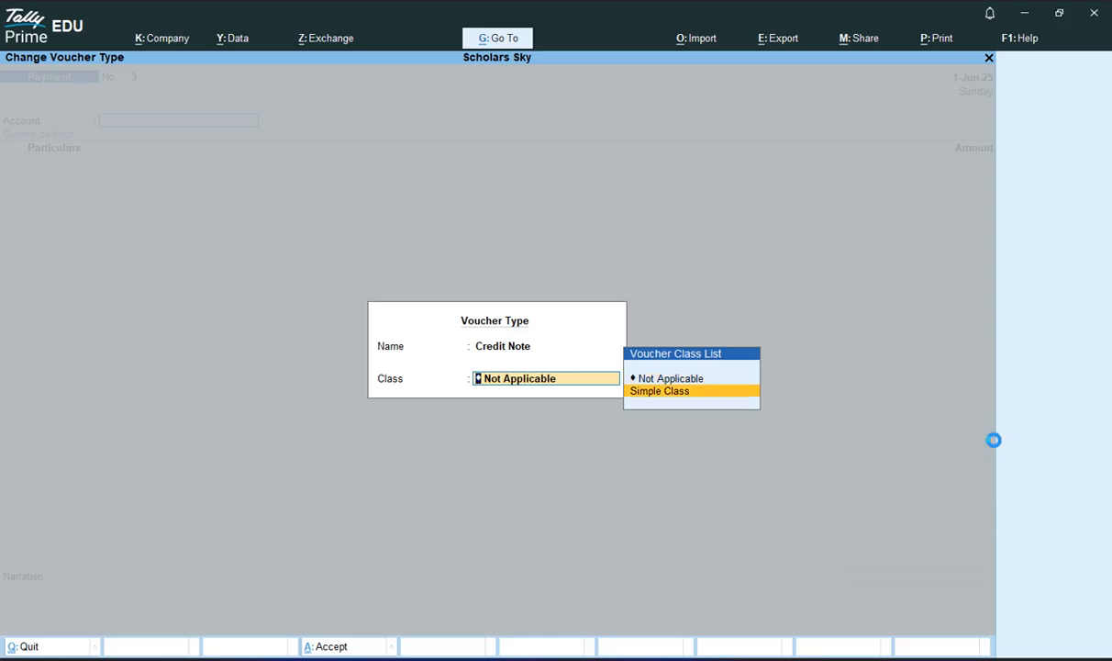
{"action": "key", "text": "Return"}
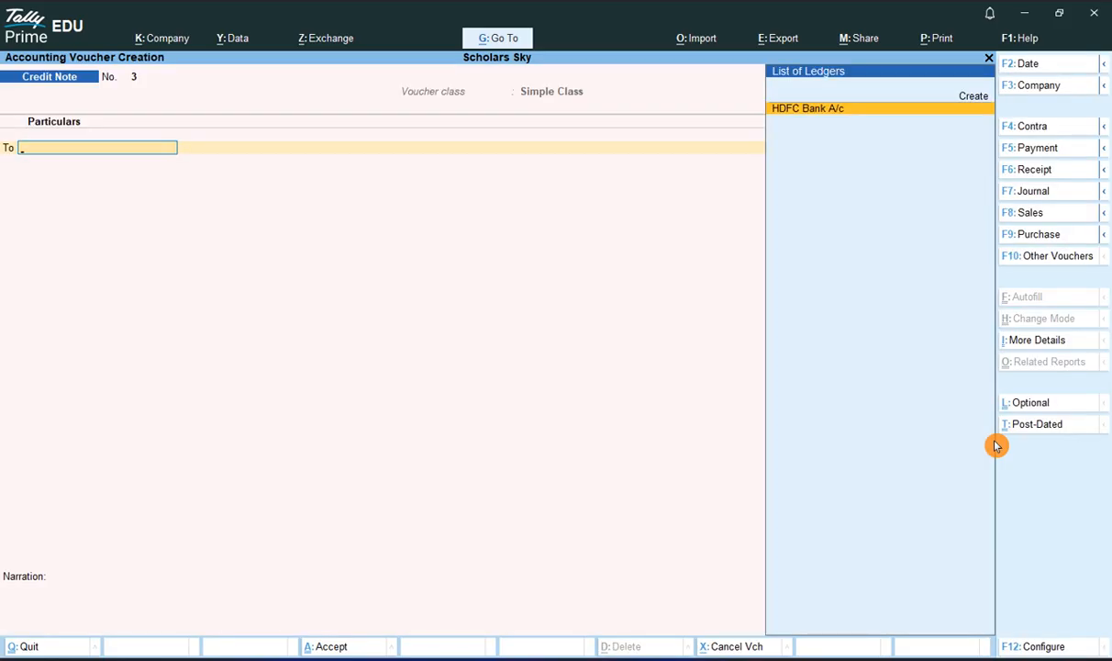
Step: Choose HDFC Bank A/c as the credited ledger, leaving the receipt details blank and accepting the party details
{"action": "key", "text": "Return"}
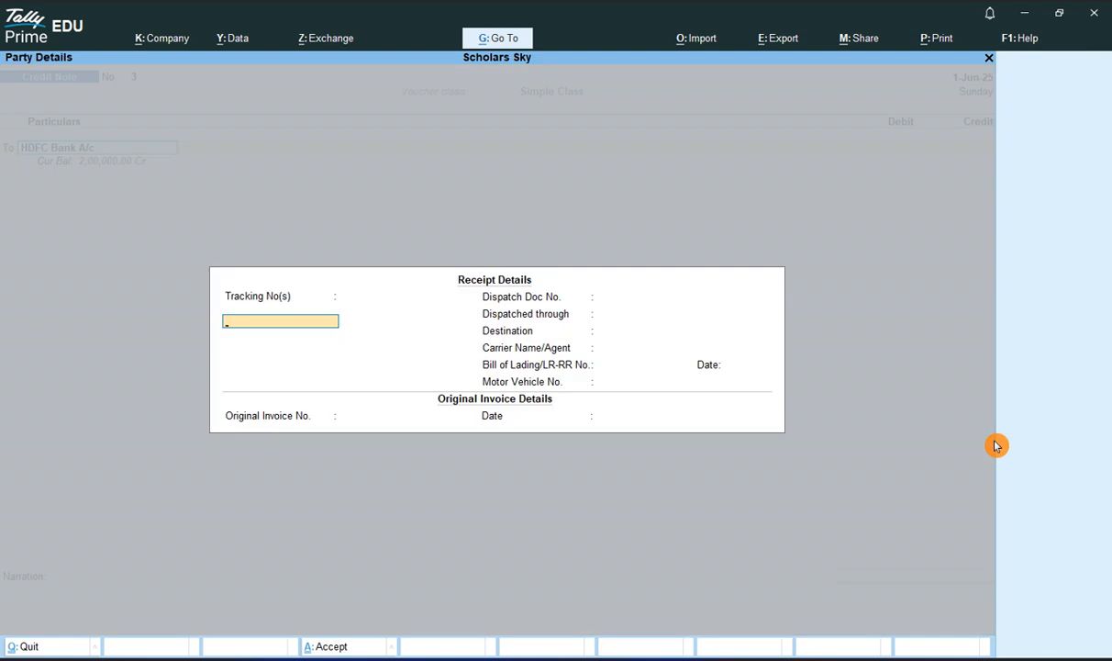
{"action": "key", "text": "Return"}
{"action": "key", "text": "Return"}
{"action": "key", "text": "Return"}
{"action": "key", "text": "ctrl+a"}
{"action": "key", "text": "Return"}
{"action": "key", "text": "Return"}
{"action": "key", "text": "Return"}
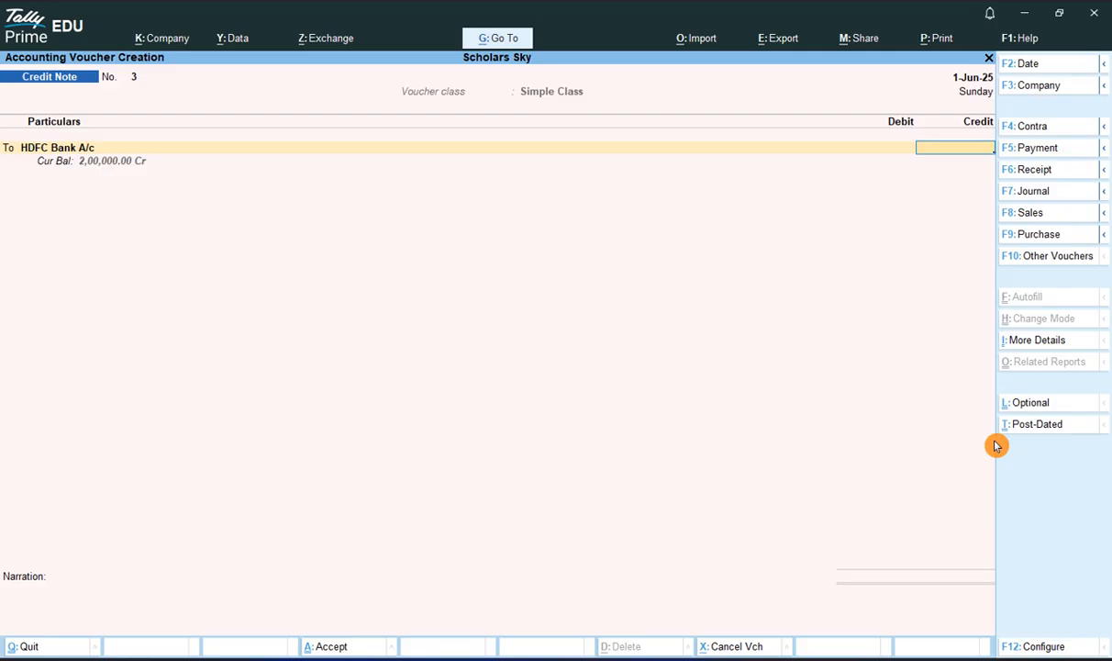
{"action": "key", "text": "F2"}
{"action": "type", "text": "1-"}
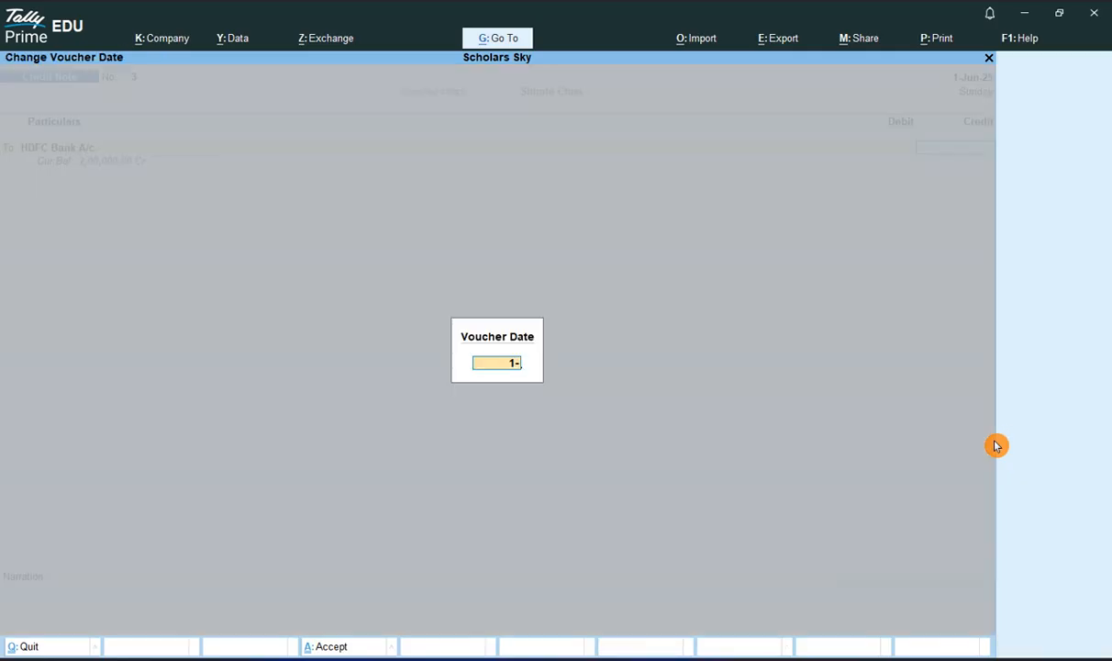
{"action": "type", "text": "6"}
{"action": "key", "text": "Return"}
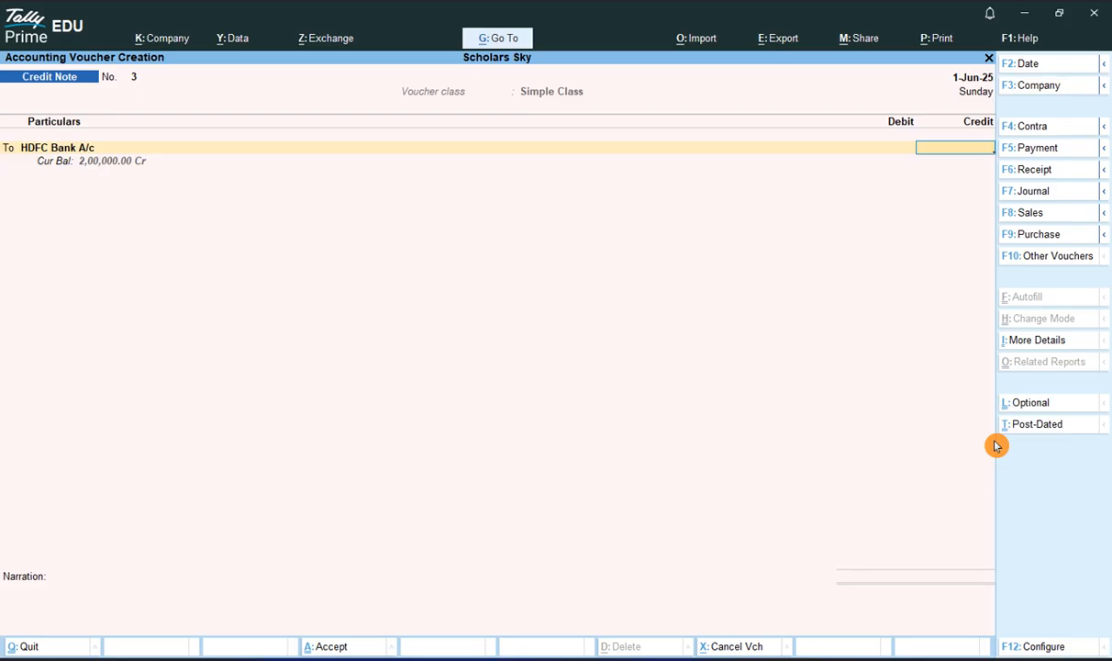
Step: Date the Credit Note 1-7, credit HDFC Bank A/c and debit Interest Payable with 20,000, check the date against the notes, and save it
{"action": "key", "text": "F2"}
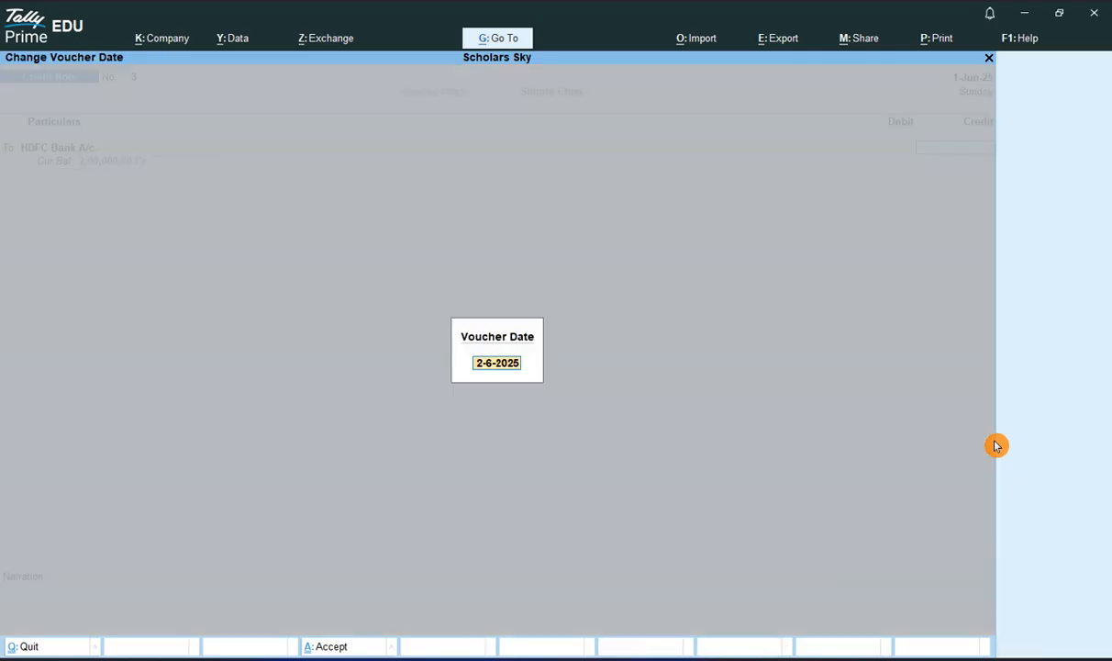
{"action": "type", "text": "1-7"}
{"action": "key", "text": "Return"}
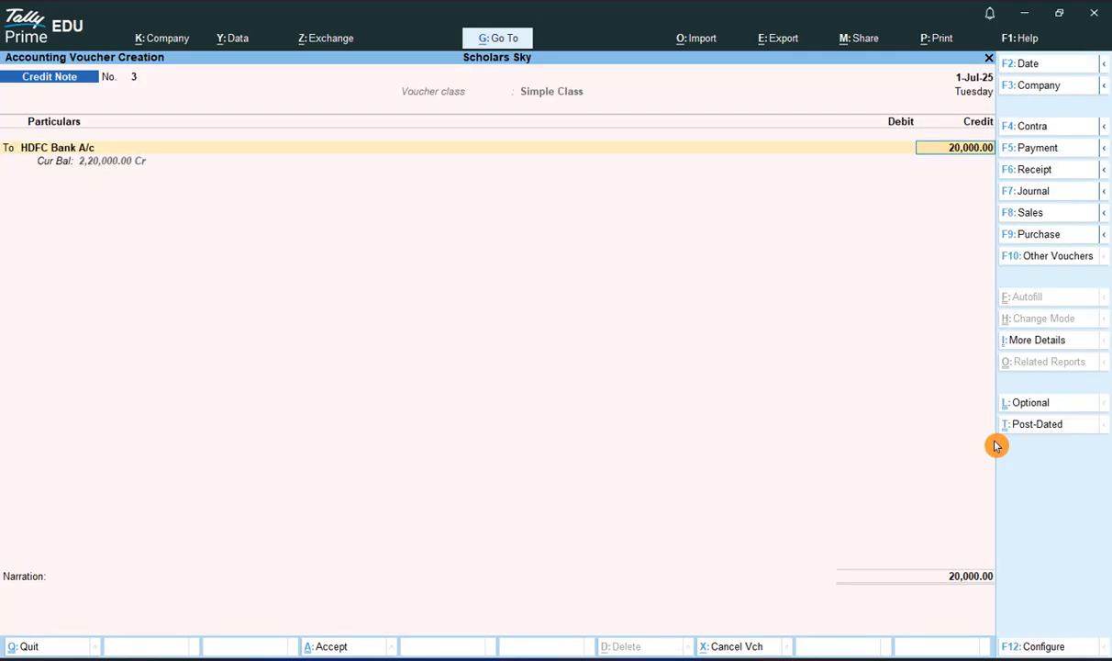
{"action": "key", "text": "alt+Tab"}
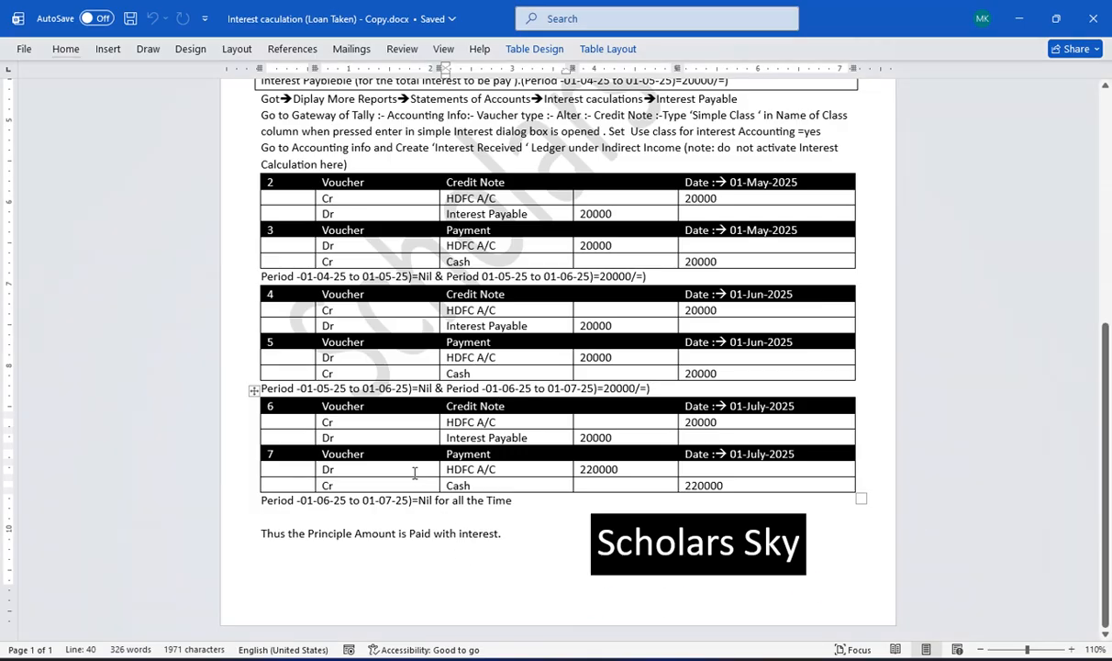
{"action": "left_click", "coordinate": [756, 409]}
{"action": "key", "text": "alt+Tab"}
{"action": "key", "text": "Return"}
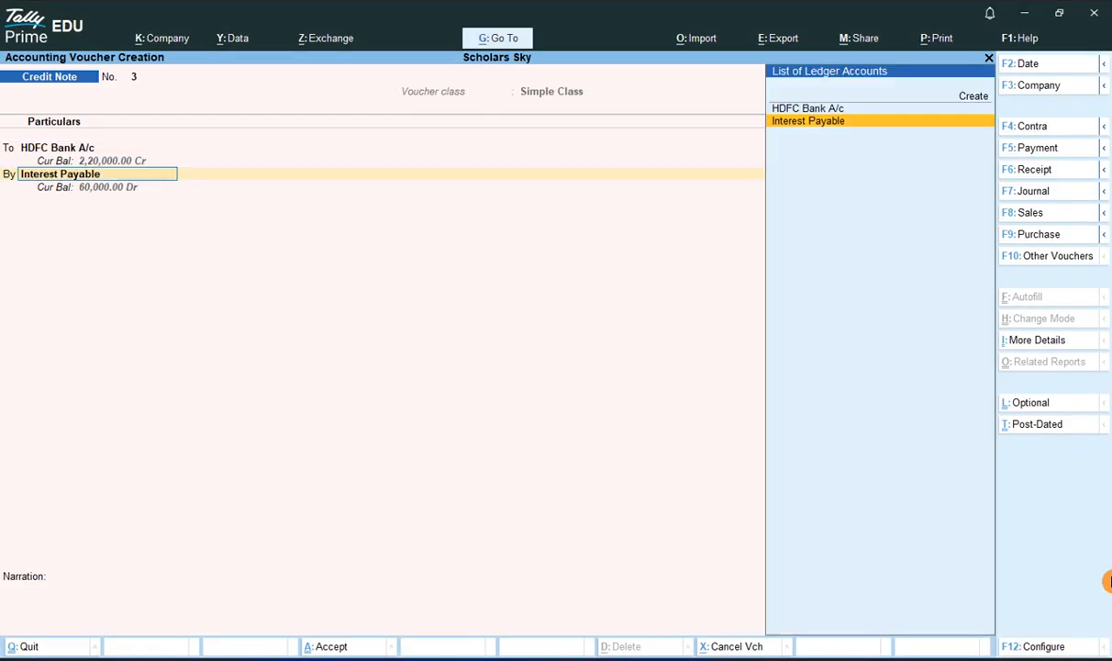
{"action": "key", "text": "Return"}
{"action": "key", "text": "Return"}
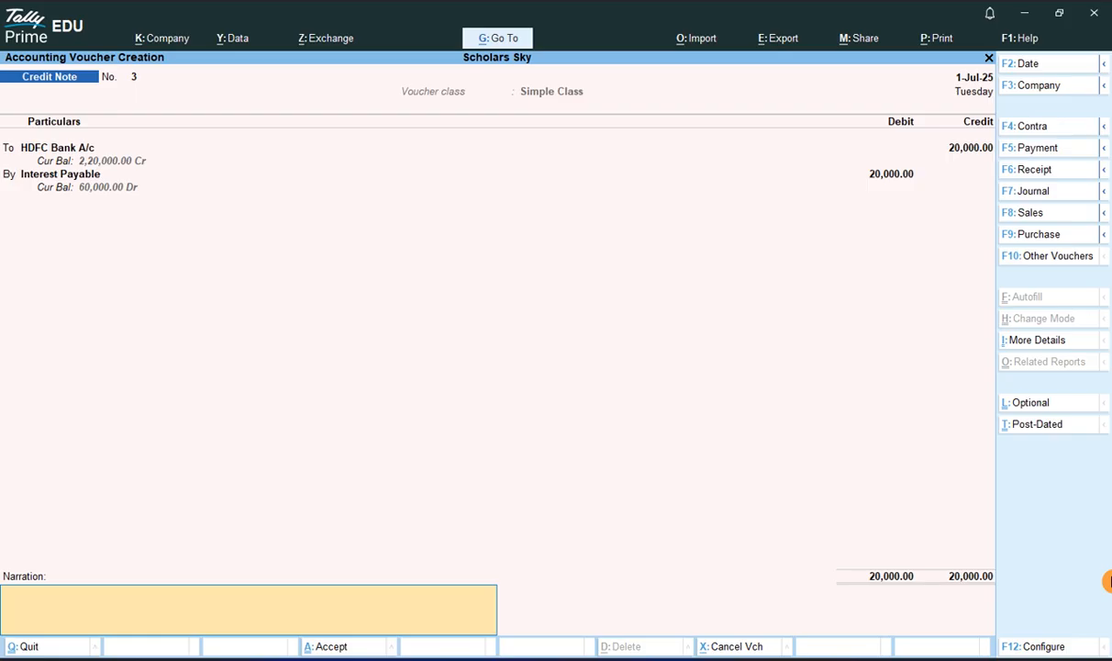
{"action": "key", "text": "Return"}
{"action": "key", "text": "Return"}
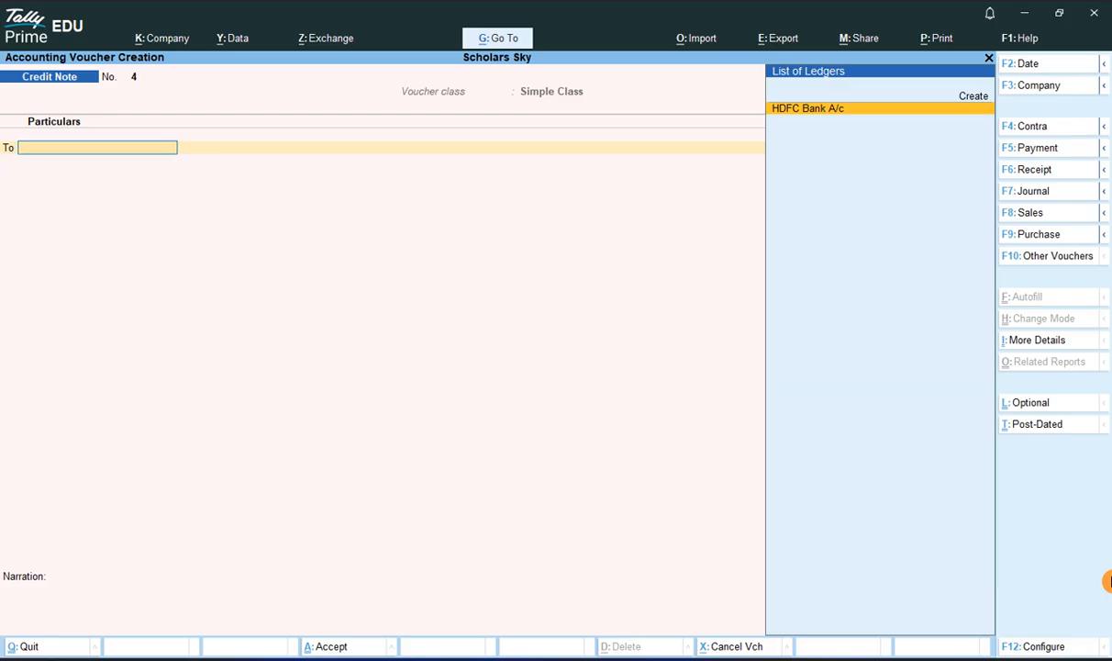
Step: Record and save a Payment voucher dated 1-Jul-25 for 2,20,000 from Cash to HDFC Bank A/c, without narration
{"action": "key", "text": "F5"}
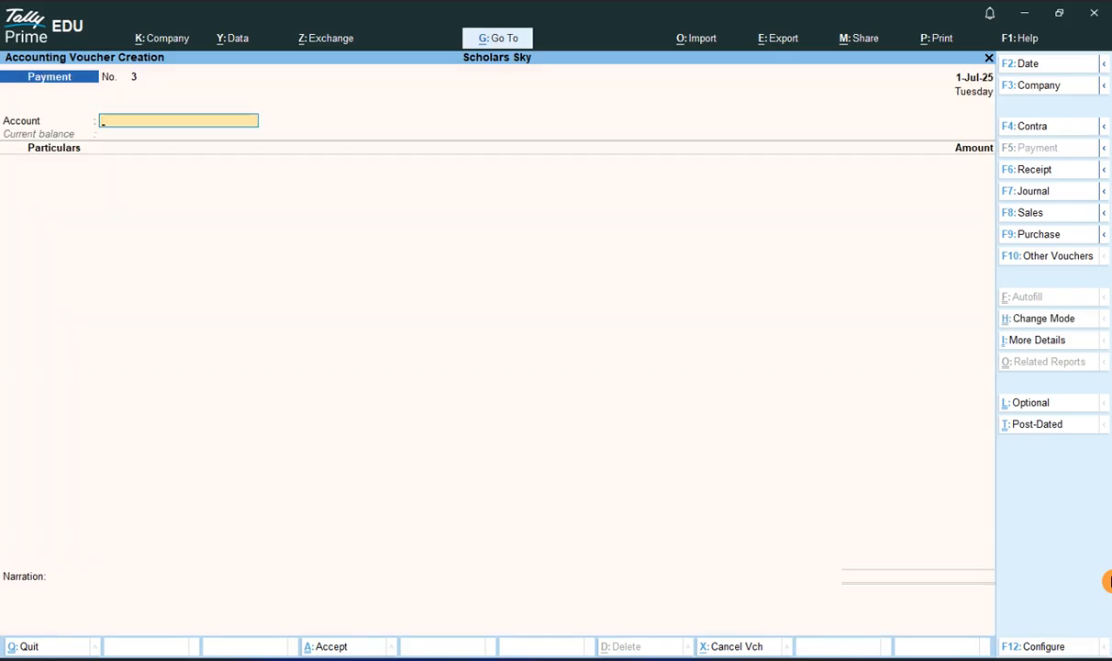
{"action": "key", "text": "Return"}
{"action": "type", "text": "H"}
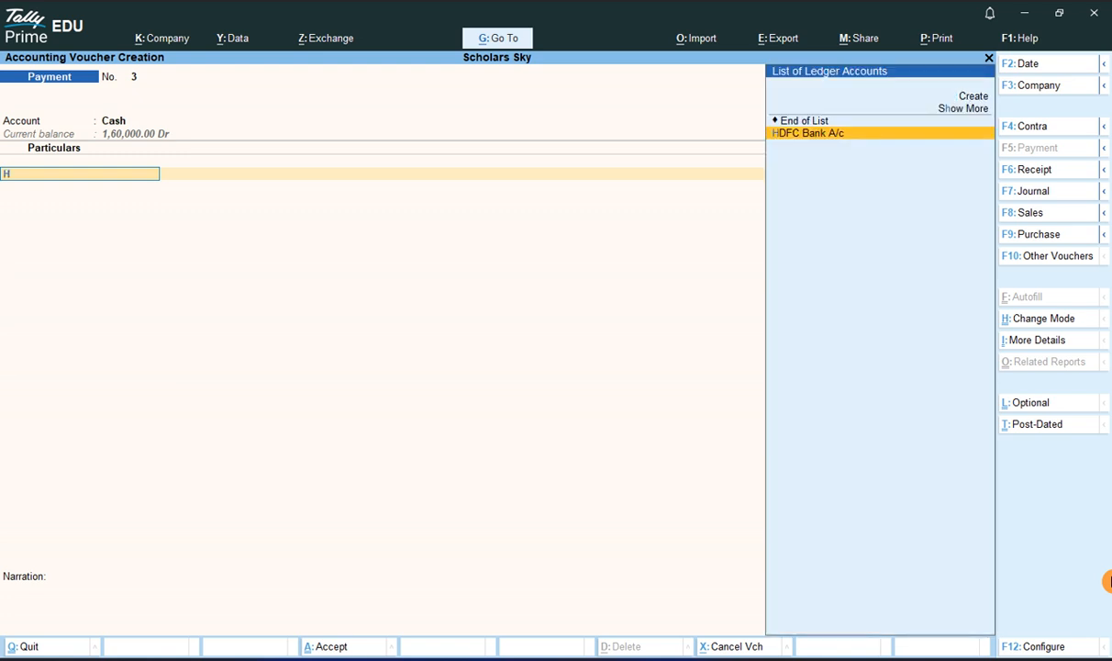
{"action": "key", "text": "Return"}
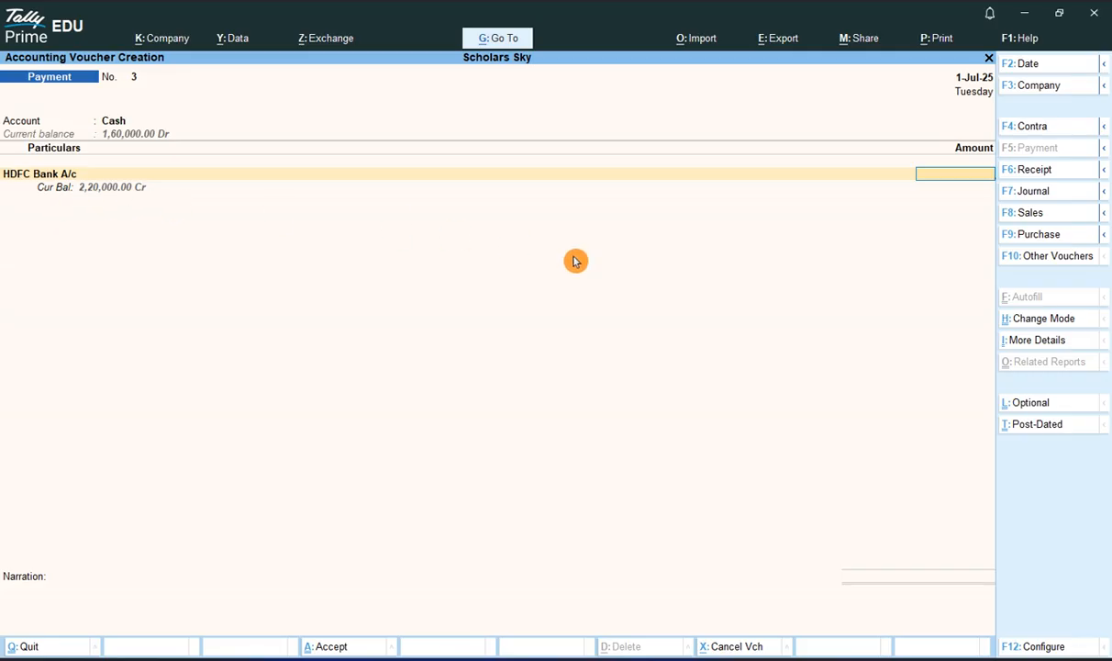
{"action": "type", "text": "220000"}
{"action": "key", "text": "Return"}
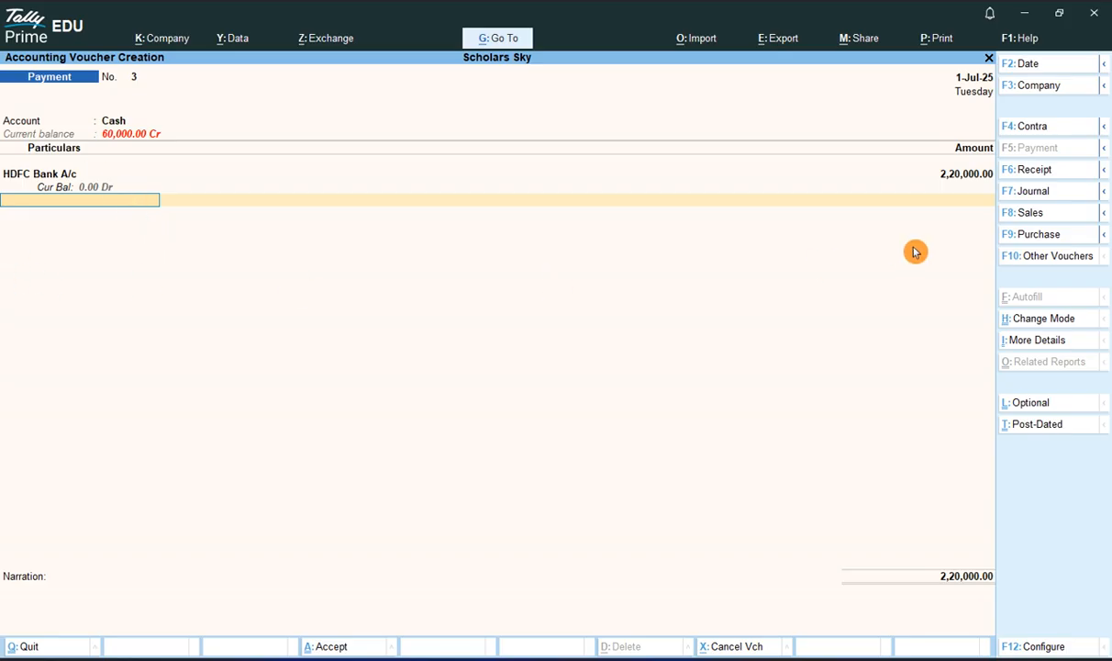
{"action": "key", "text": "Return"}
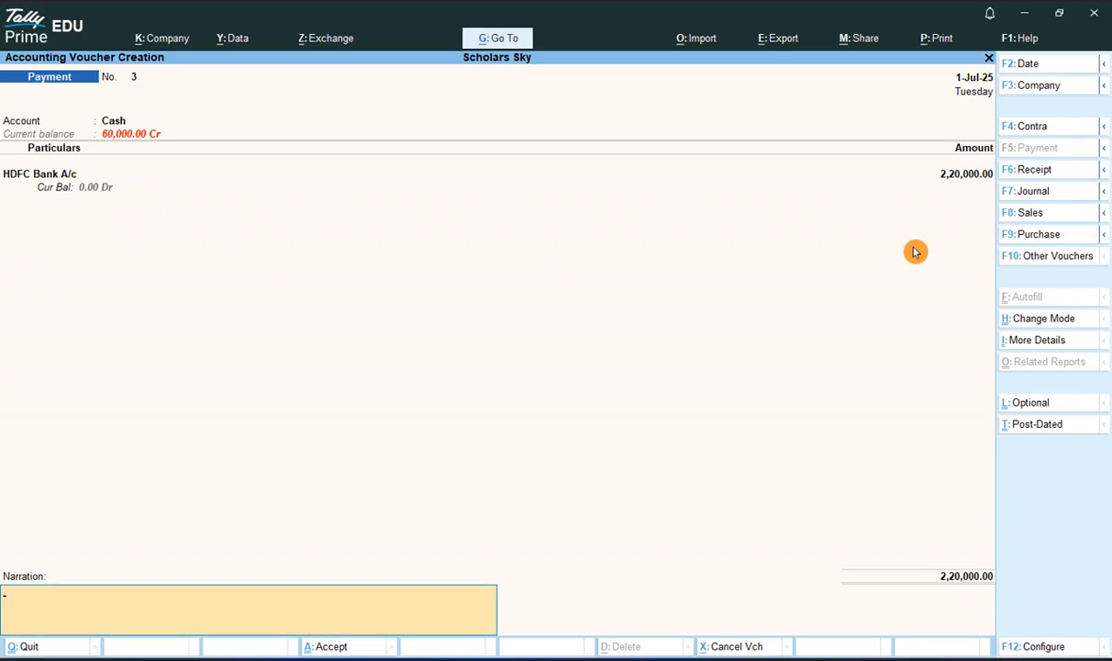
{"action": "key", "text": "Return"}
{"action": "key", "text": "Return"}
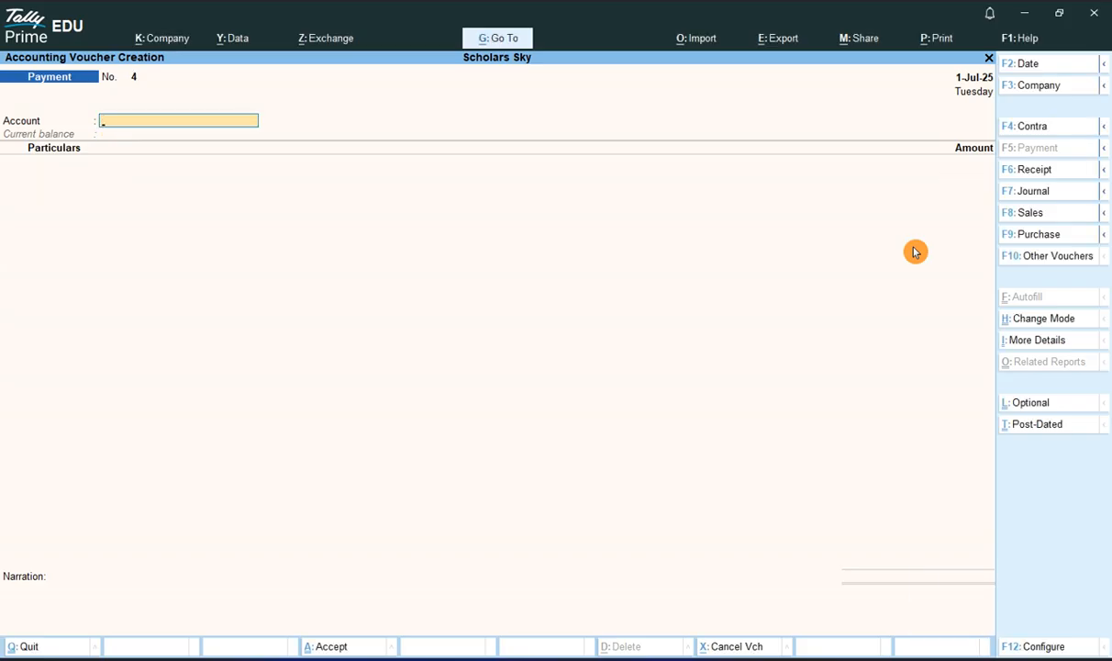
Step: Quit voucher entry and open the Interest Payable report under the interest calculations in Statements of Accounts
{"action": "key", "text": "Escape"}
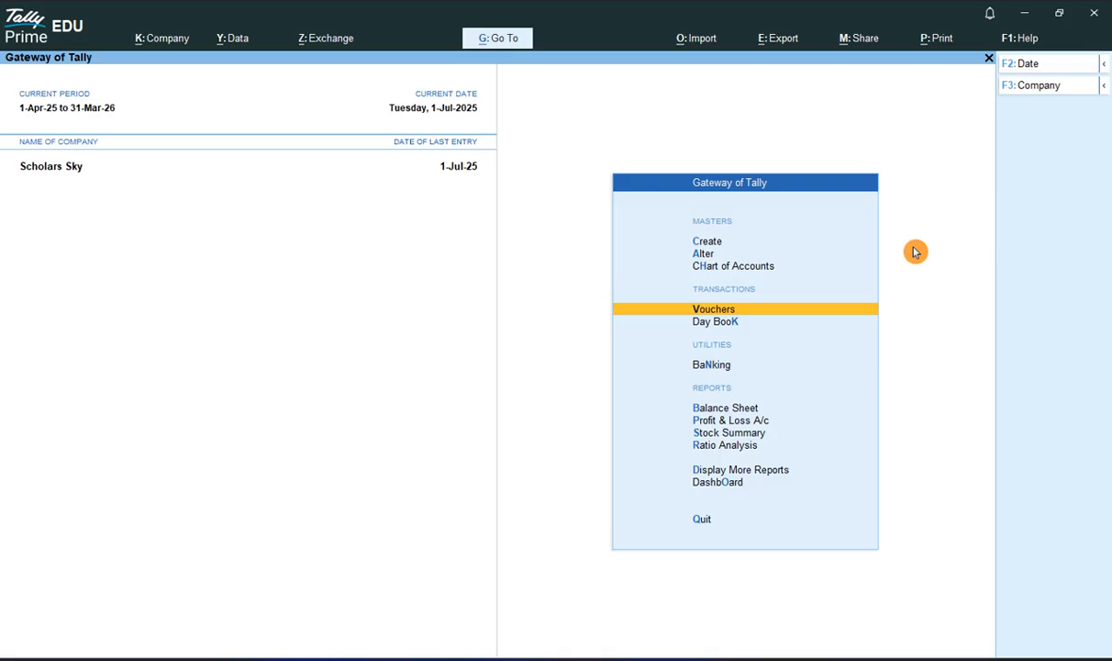
{"action": "key", "text": "Down"}
{"action": "key", "text": "Down"}
{"action": "key", "text": "Down"}
{"action": "key", "text": "Down"}
{"action": "key", "text": "Down"}
{"action": "key", "text": "Down"}
{"action": "key", "text": "Down"}
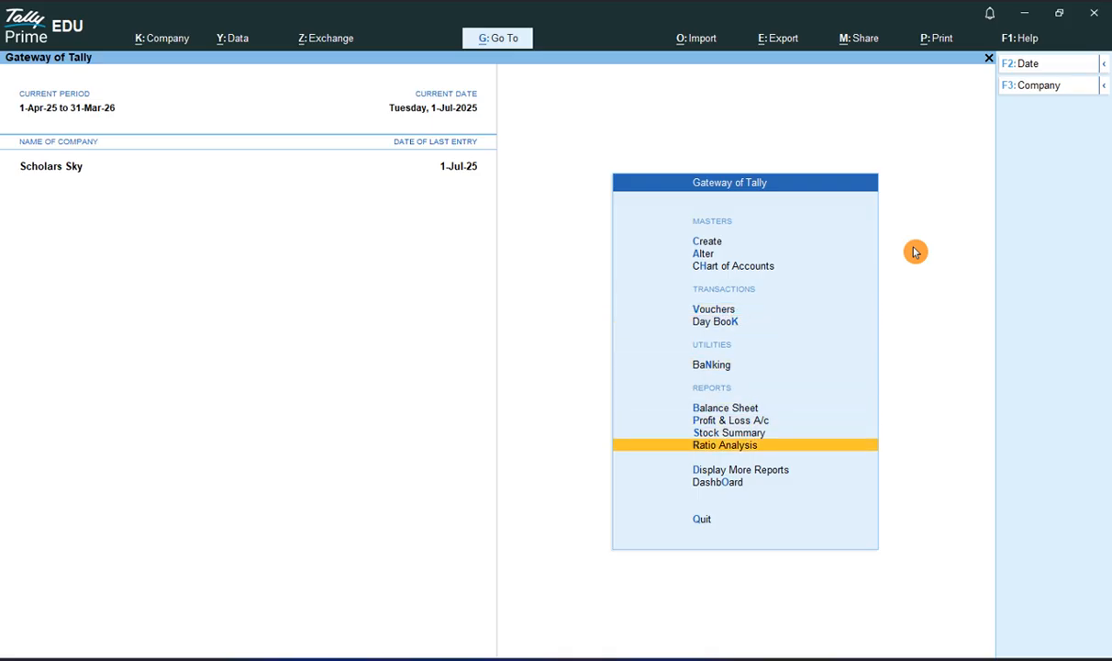
{"action": "key", "text": "Return"}
{"action": "key", "text": "Down"}
{"action": "key", "text": "Down"}
{"action": "key", "text": "Down"}
{"action": "key", "text": "Down"}
{"action": "key", "text": "Down"}
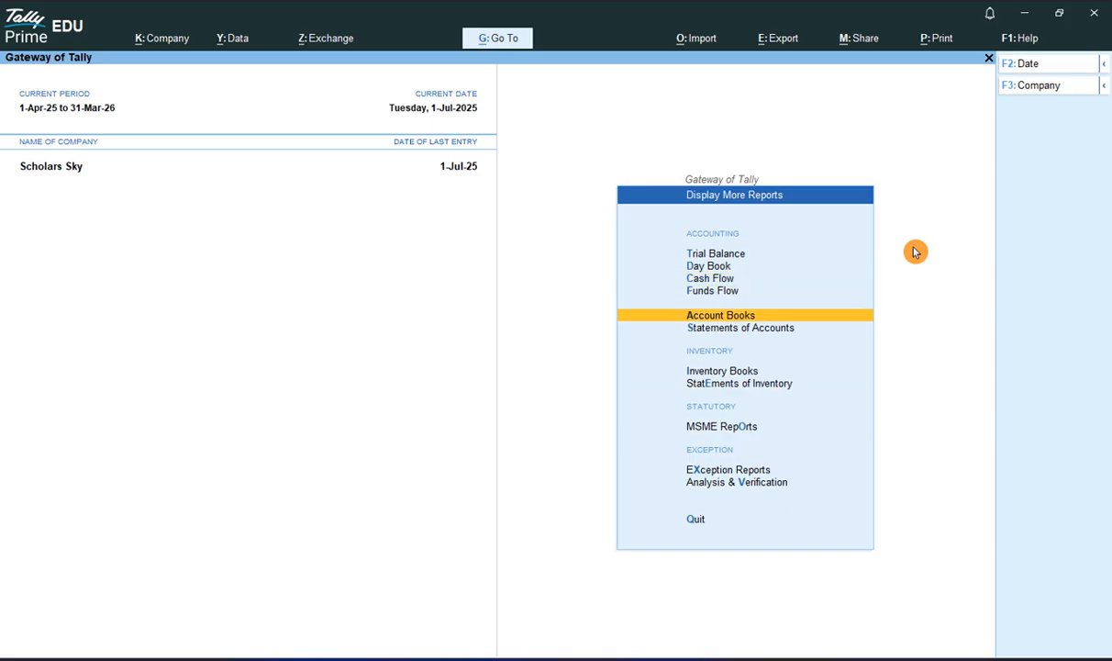
{"action": "key", "text": "Return"}
{"action": "key", "text": "Down"}
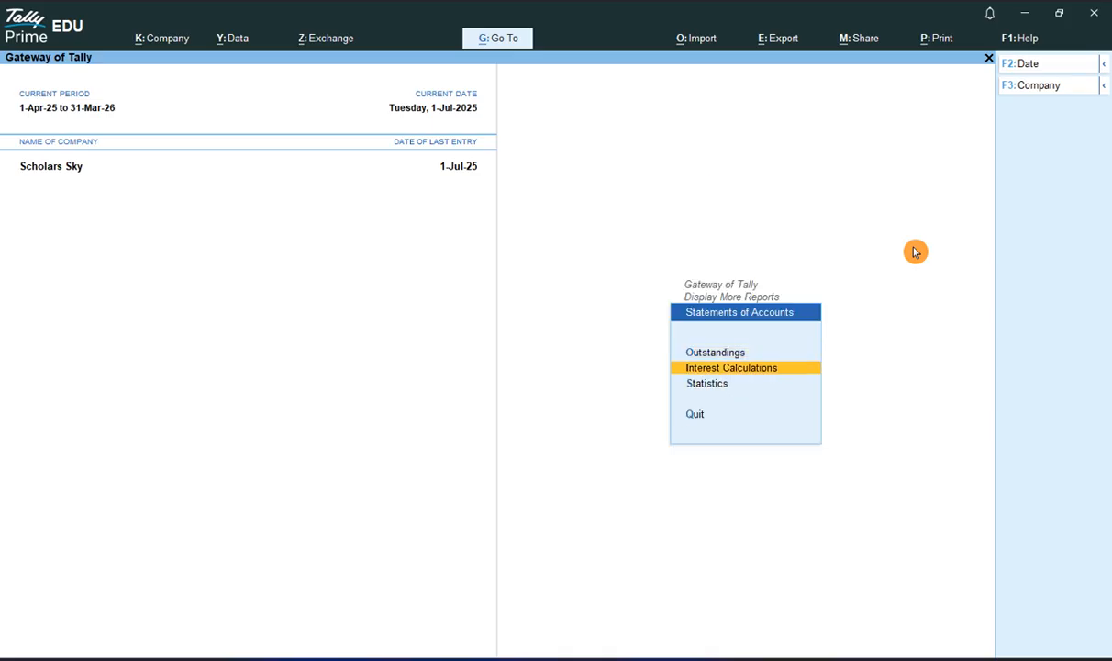
{"action": "key", "text": "Return"}
{"action": "key", "text": "Down"}
{"action": "key", "text": "Return"}
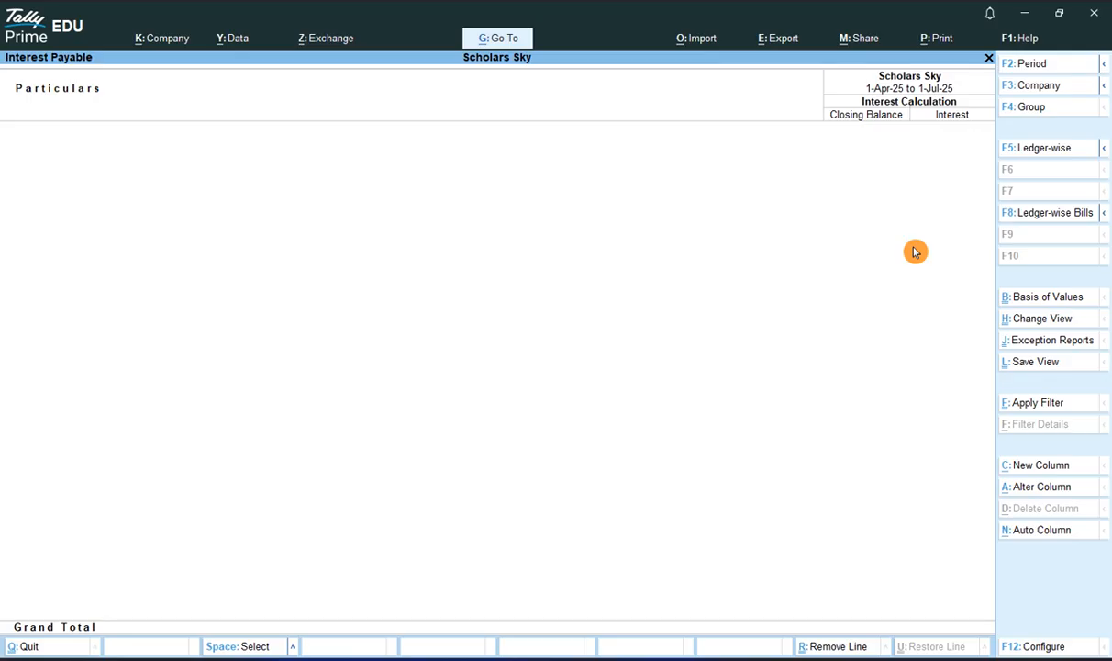
Step: Set the Interest Payable report period from 1-4-2025 to 1-4-2050 to check for any further interest
{"action": "key", "text": "F2"}
{"action": "key", "text": "Return"}
{"action": "type", "text": "1-4-2050"}
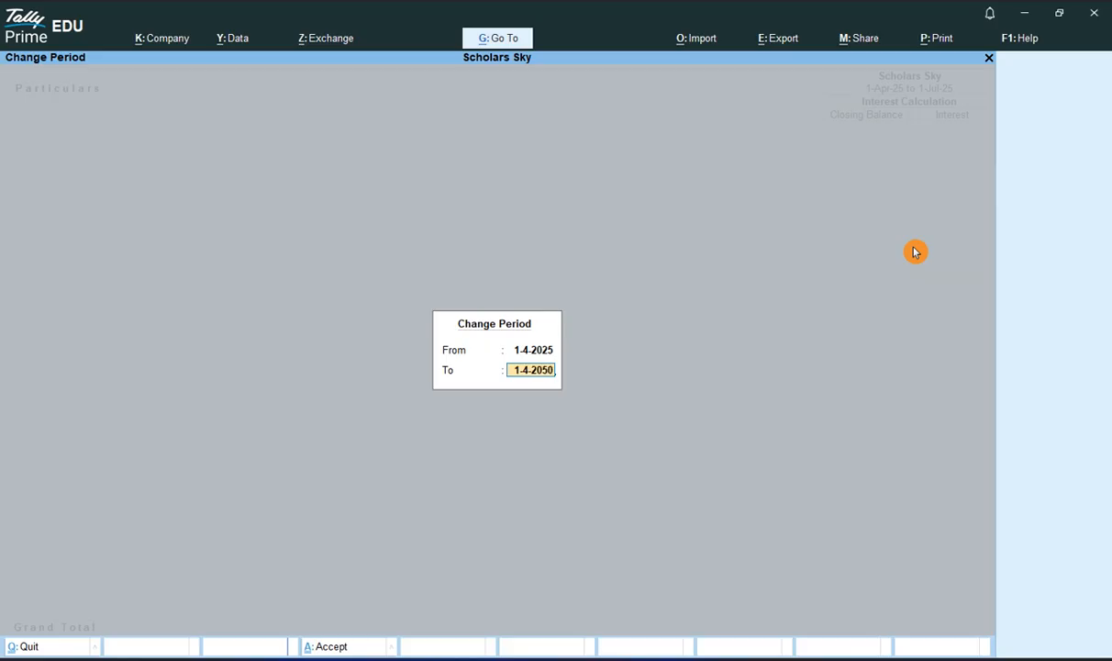
{"action": "key", "text": "Return"}
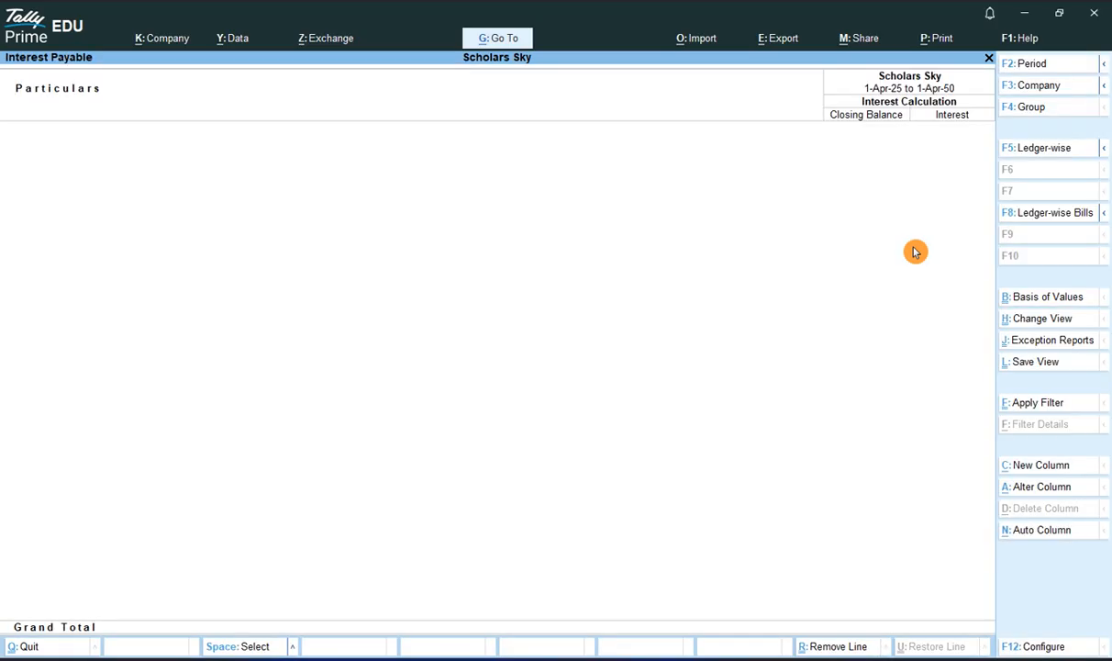
Step: Close the Interest Payable report, return to the Gateway of Tally and open the Day Book
{"action": "key", "text": "Escape"}
{"action": "key", "text": "Escape"}
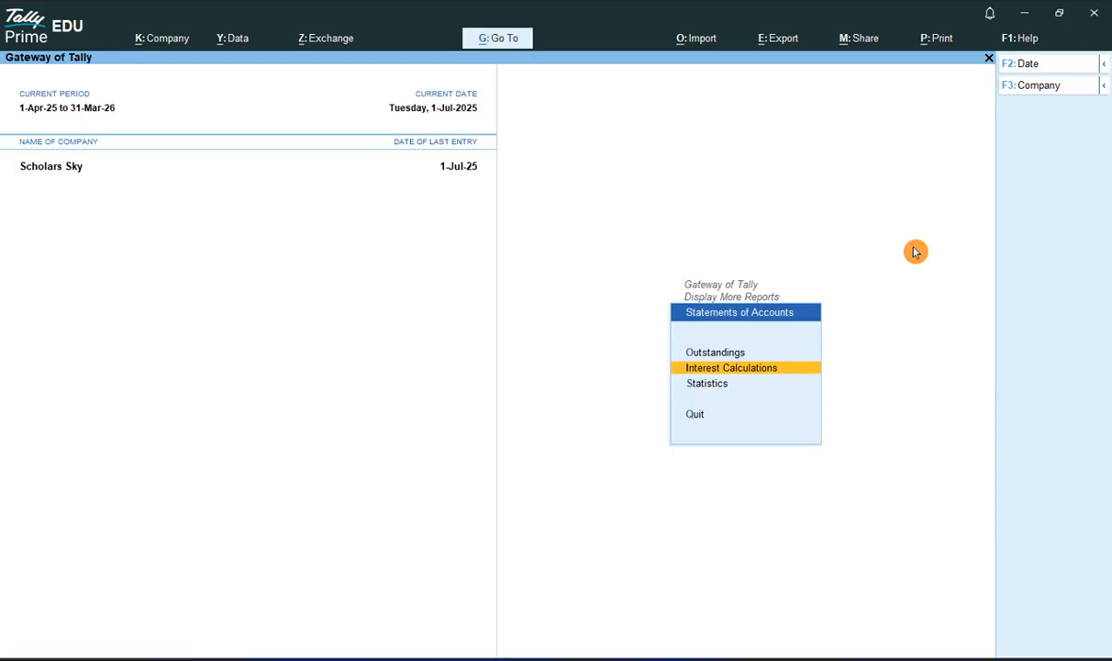
{"action": "key", "text": "Escape"}
{"action": "key", "text": "Escape"}
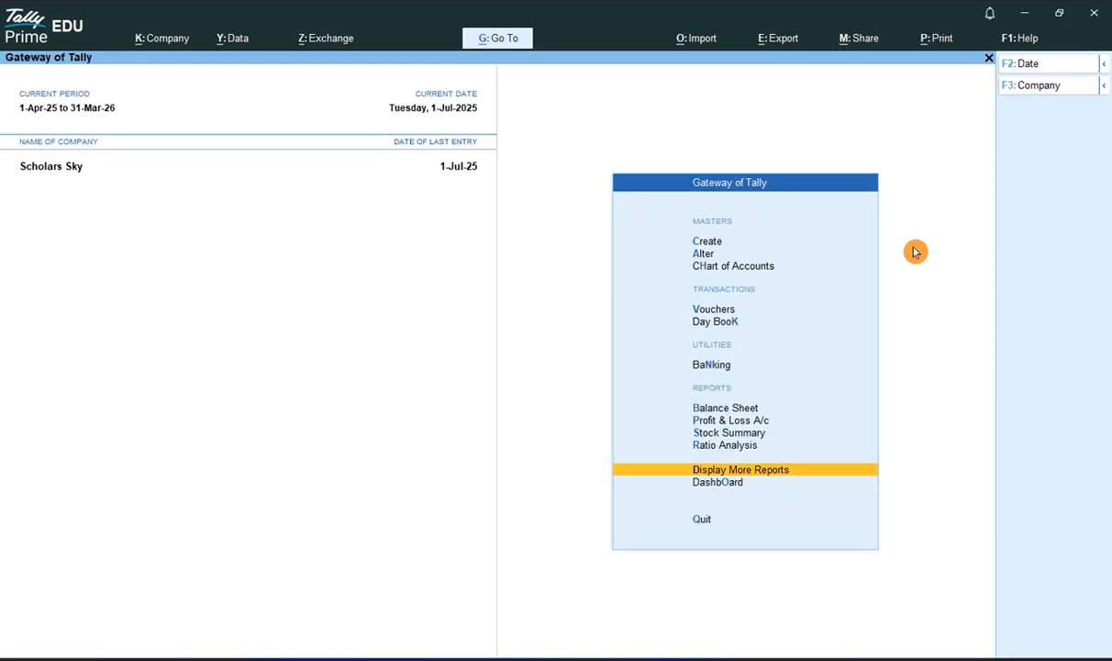
{"action": "key", "text": "Escape"}
{"action": "key", "text": "Escape"}
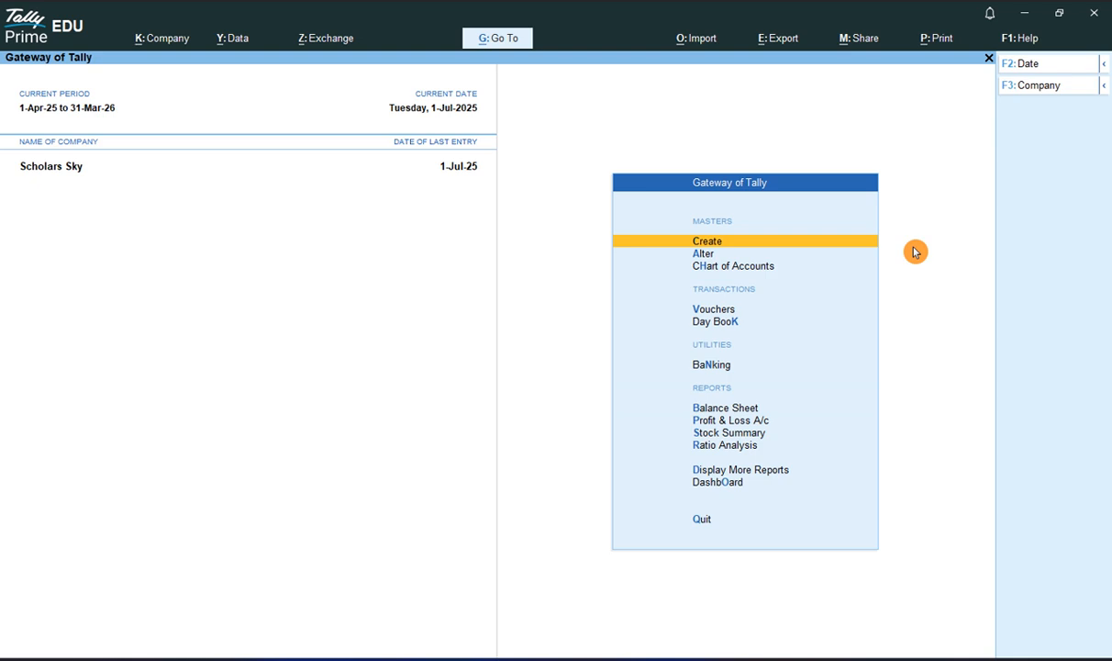
{"action": "key", "text": "Down"}
{"action": "key", "text": "Down"}
{"action": "key", "text": "Down"}
{"action": "key", "text": "Down"}
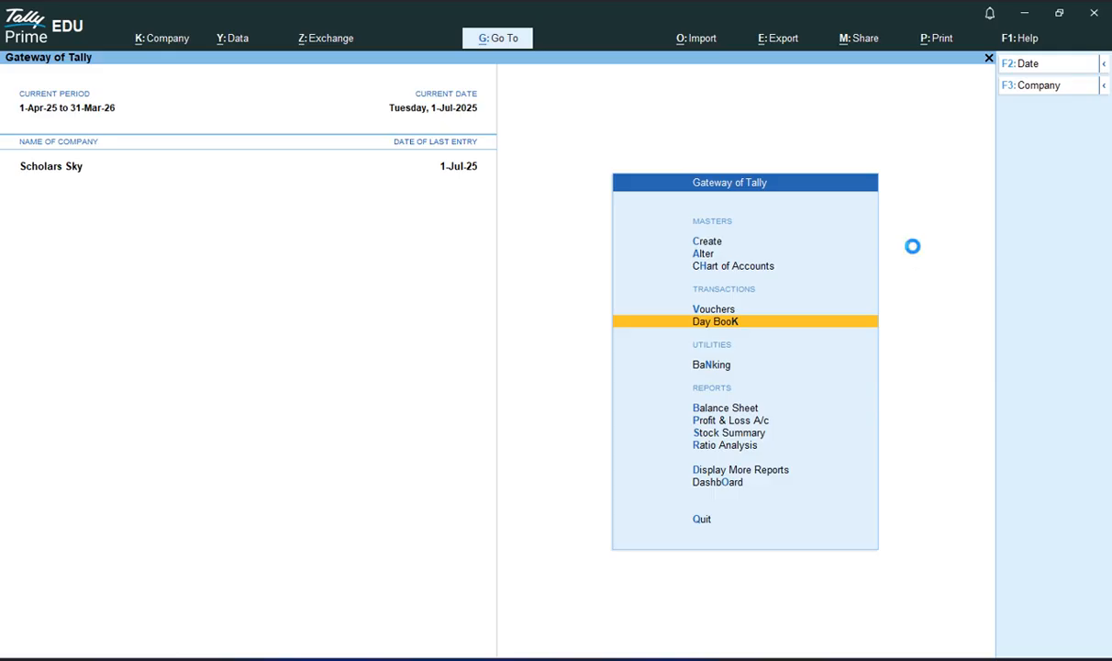
{"action": "key", "text": "Return"}
Step: Change the Day Book period by leaving both the From and To dates blank to list the vouchers of all dates
{"action": "key", "text": "alt"}
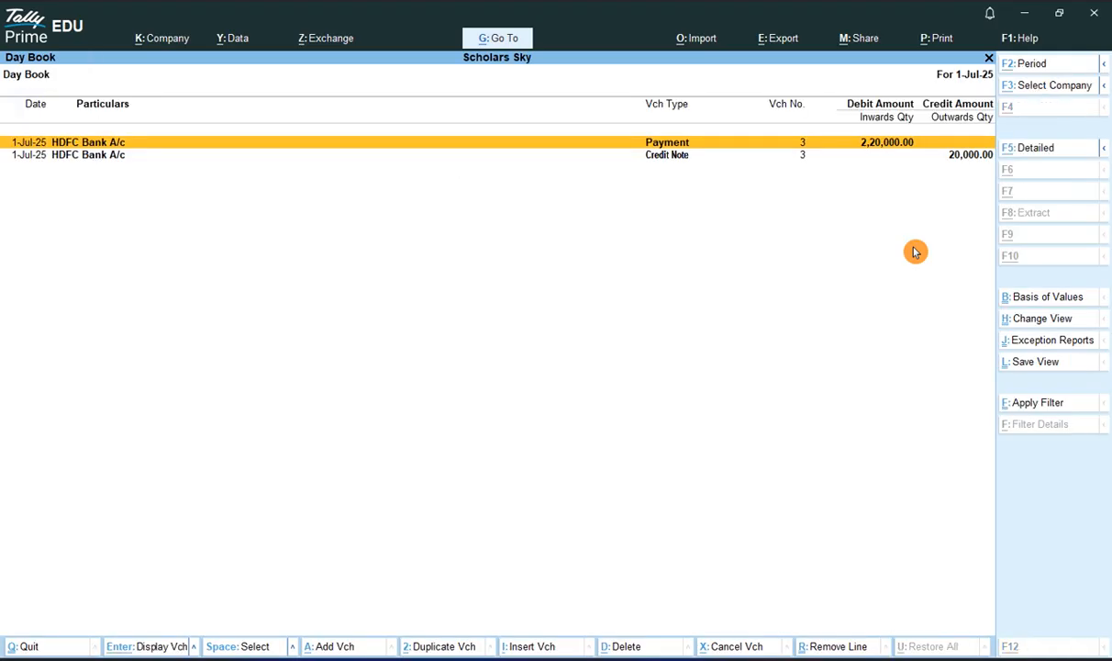
{"action": "key", "text": "alt+F2"}
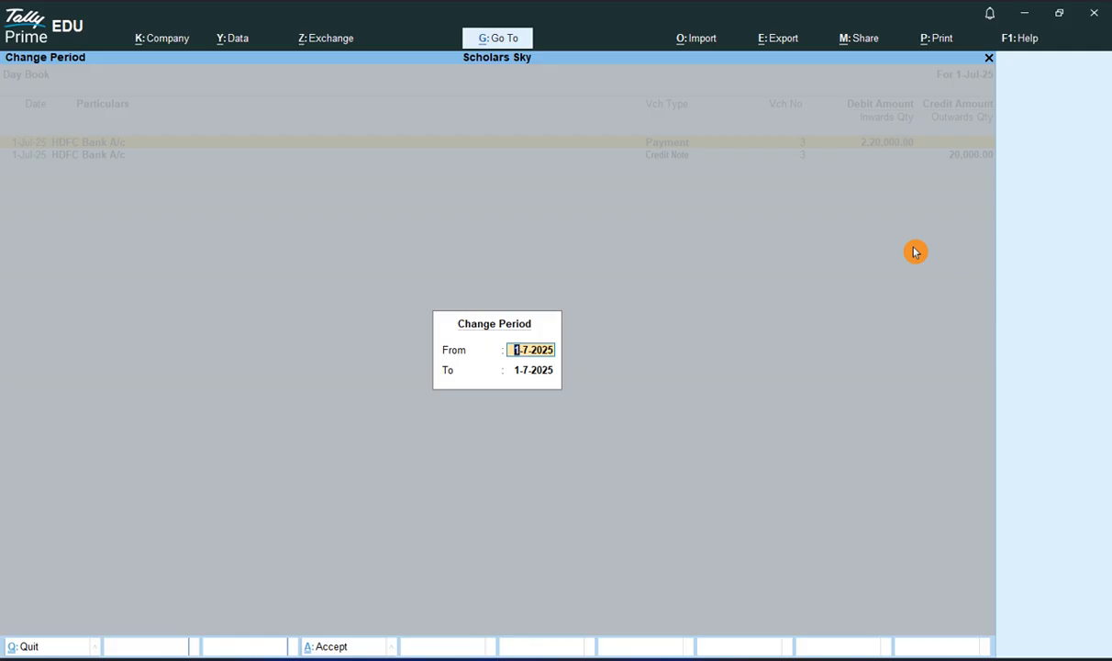
{"action": "key", "text": "BackSpace"}
{"action": "key", "text": "Return"}
{"action": "key", "text": "BackSpace"}
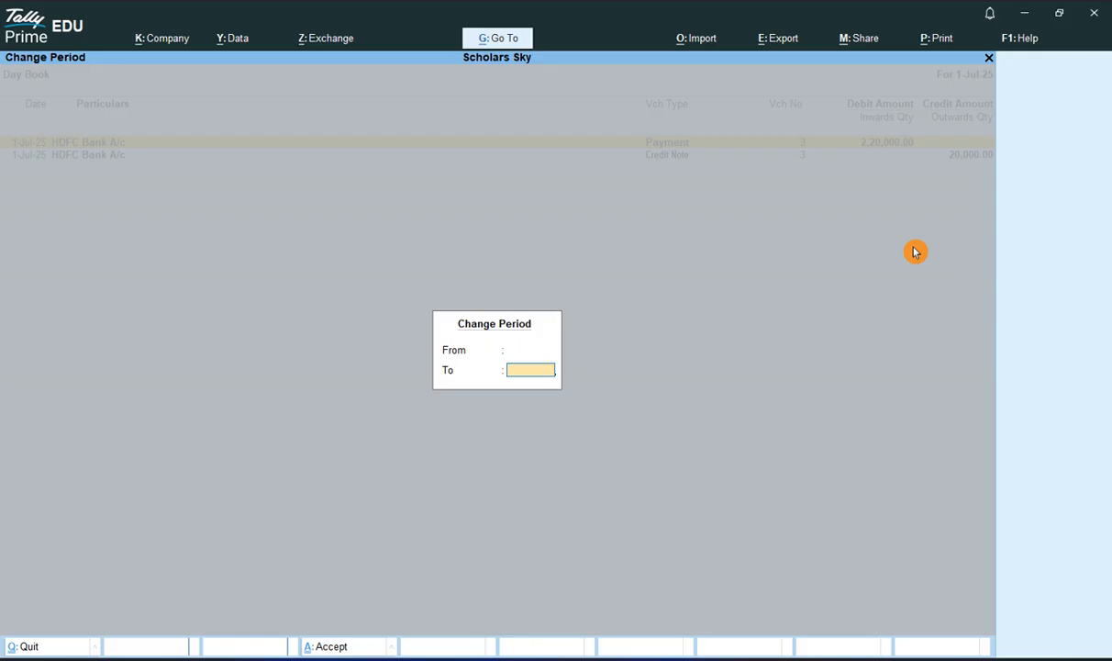
{"action": "key", "text": "Return"}
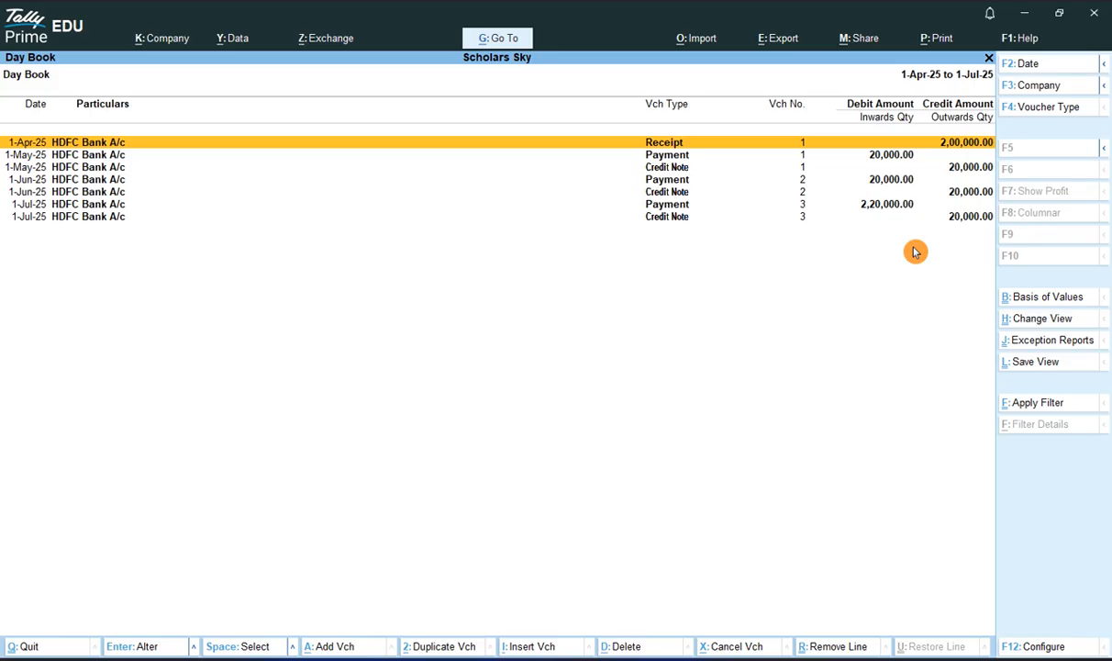
Step: Review the HDFC Bank A/c receipt, payment and credit note entries in the Day Book, and return to the Gateway of Tally
{"action": "key", "text": "Down"}
{"action": "key", "text": "Down"}
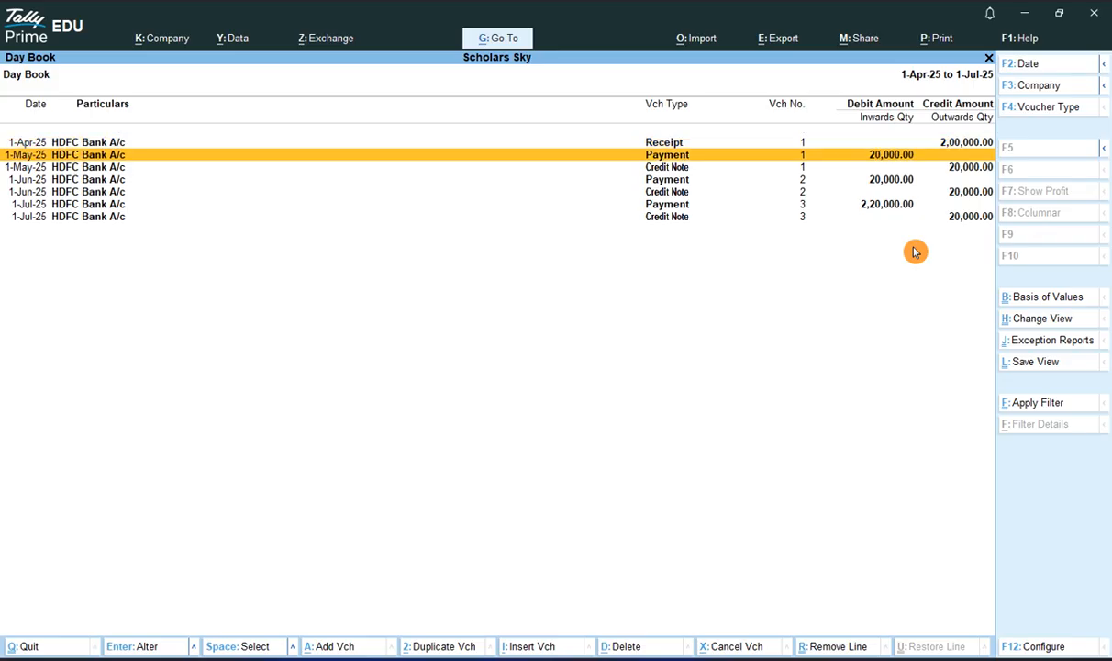
{"action": "key", "text": "Up"}
{"action": "key", "text": "Down"}
{"action": "key", "text": "Down"}
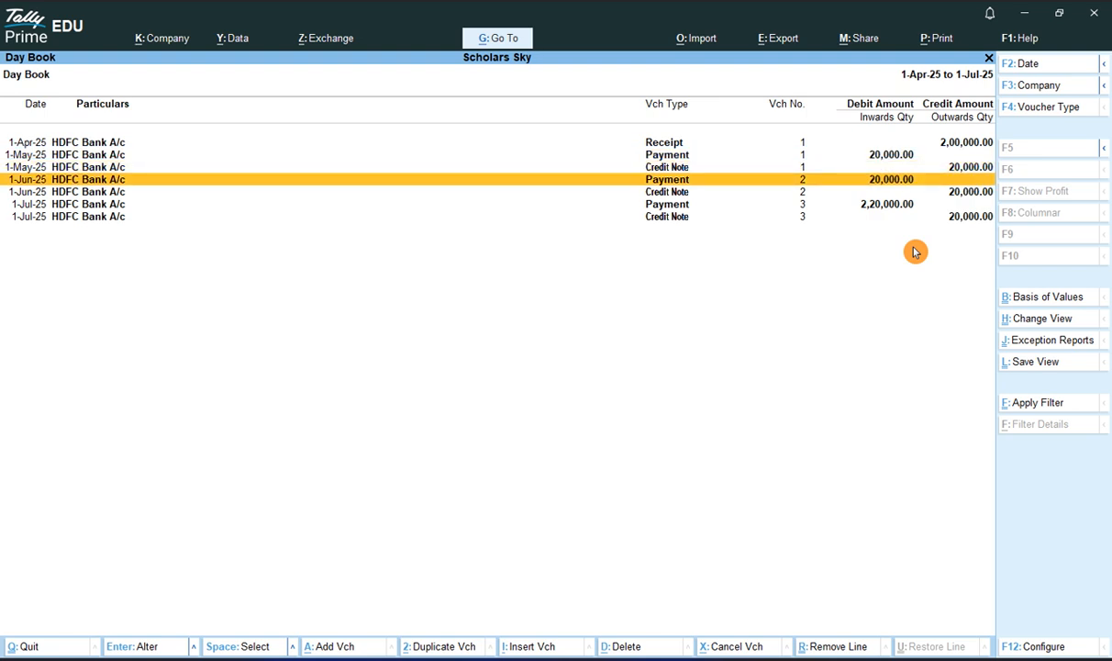
{"action": "key", "text": "Down"}
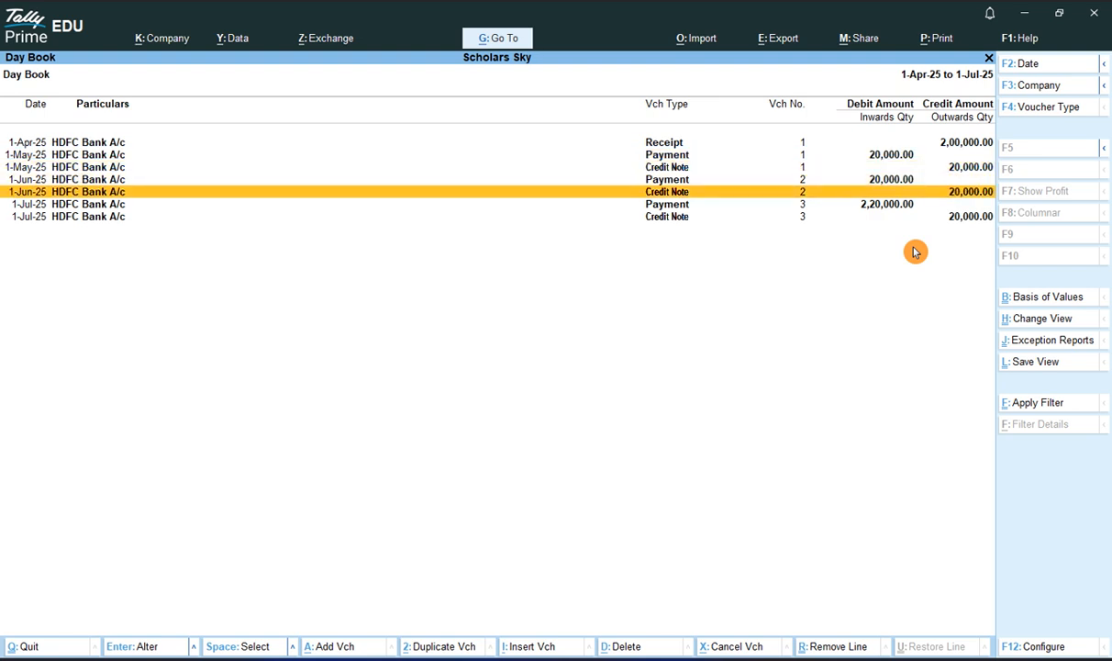
{"action": "key", "text": "Up"}
{"action": "key", "text": "Down"}
{"action": "key", "text": "Down"}
{"action": "key", "text": "Down"}
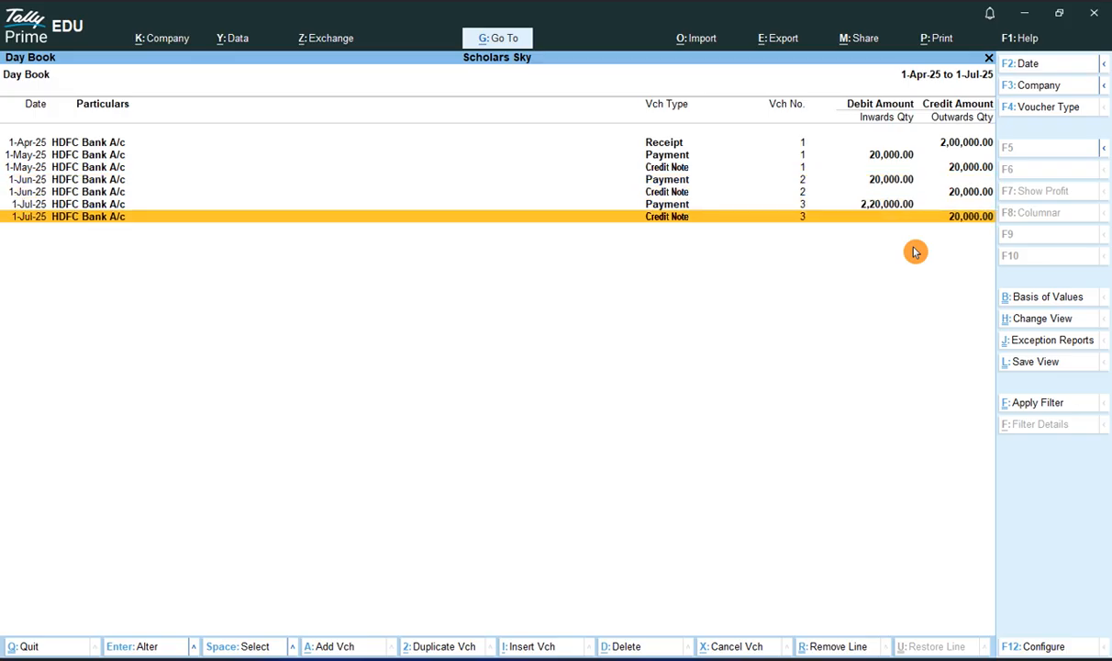
{"action": "key", "text": "Up"}
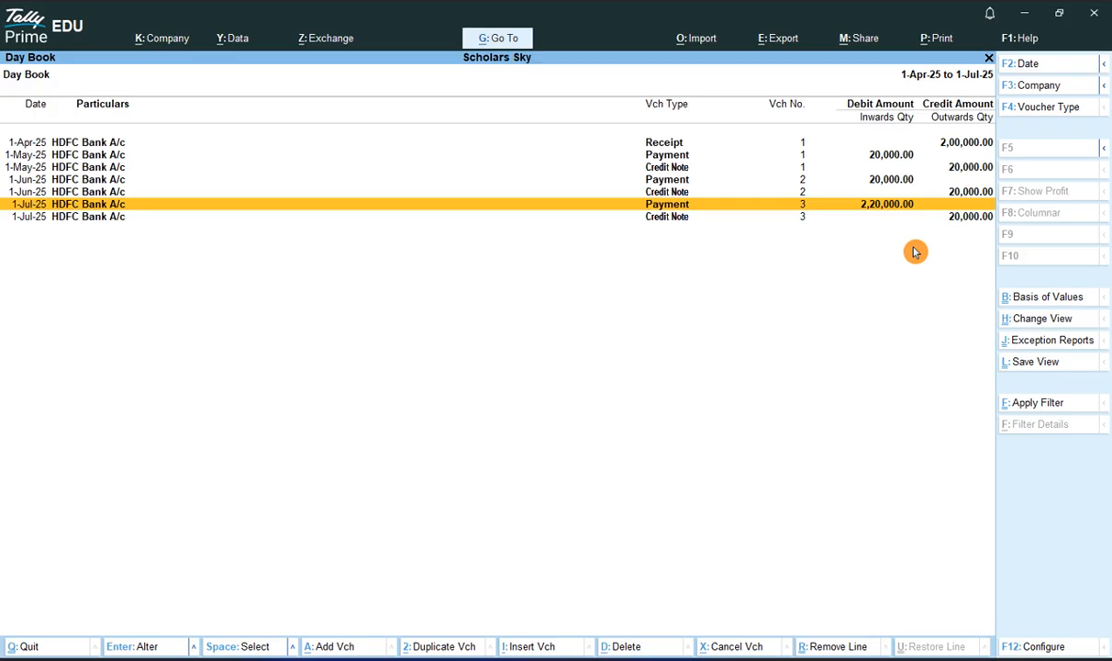
{"action": "key", "text": "Down"}
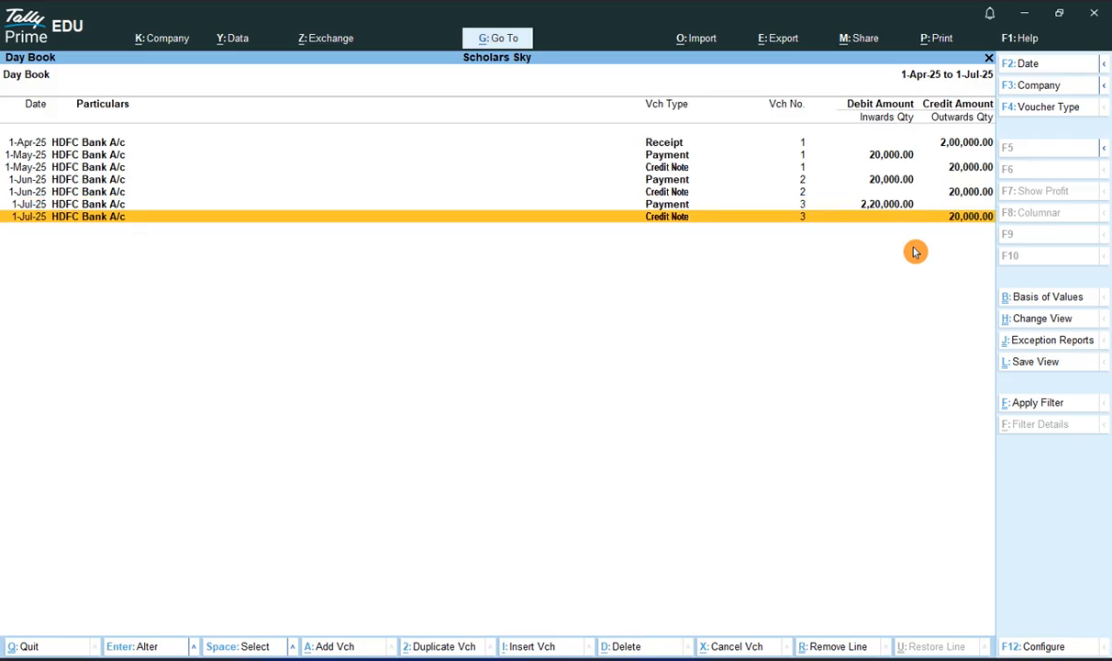
{"action": "key", "text": "Up"}
{"action": "key", "text": "Up"}
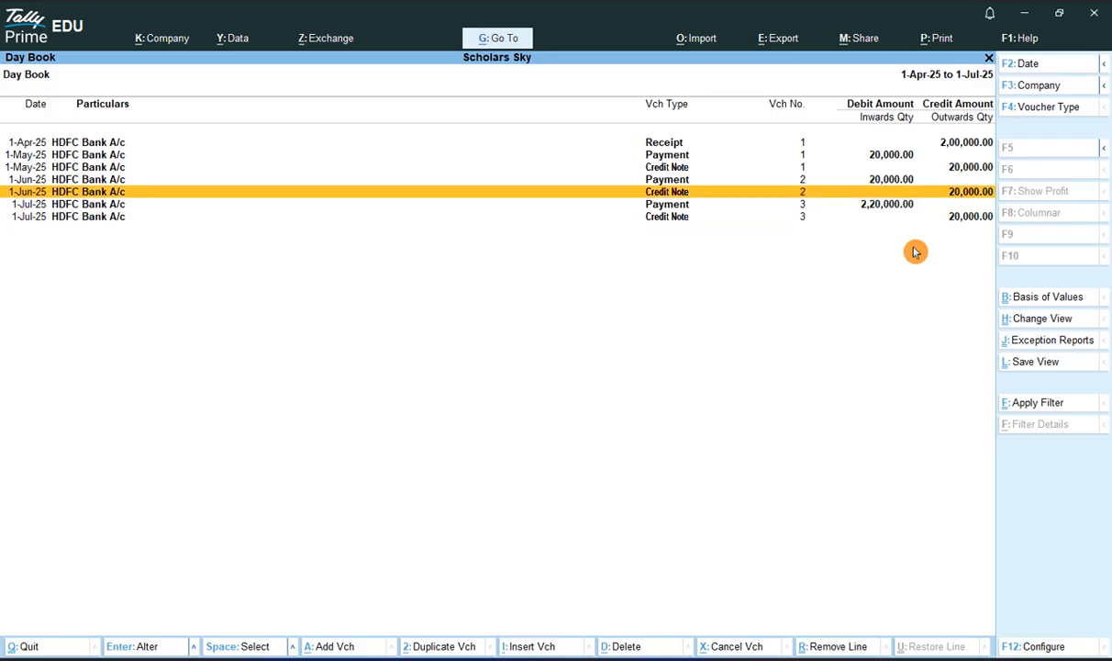
{"action": "key", "text": "Up"}
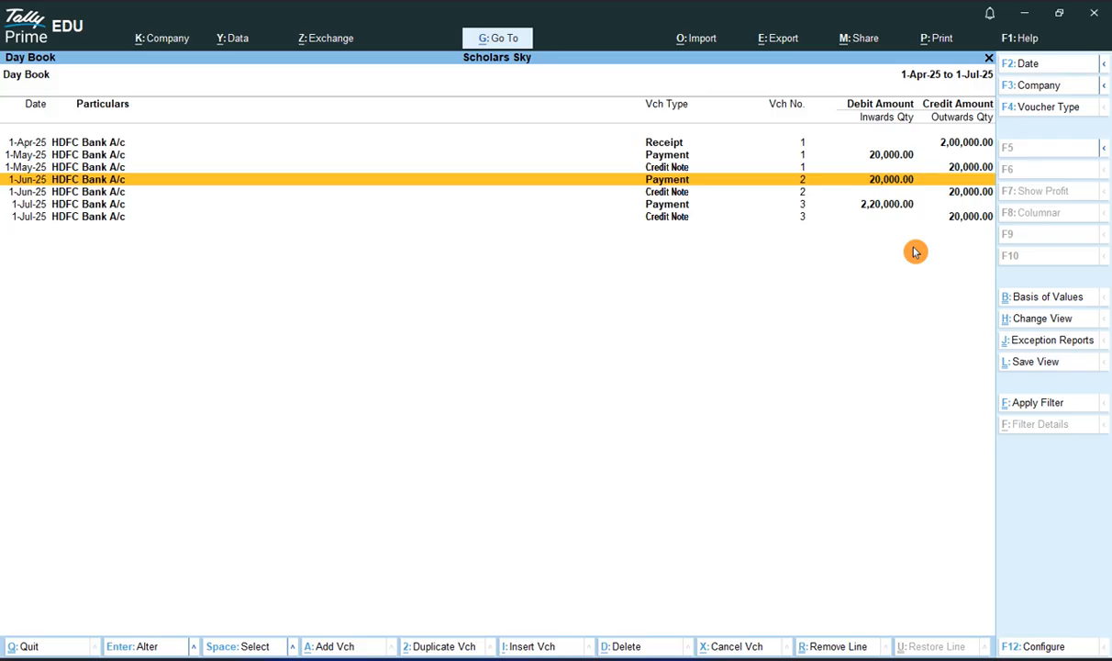
{"action": "key", "text": "Escape"}
{"action": "key", "text": "Escape"}
{"action": "key", "text": "Escape"}
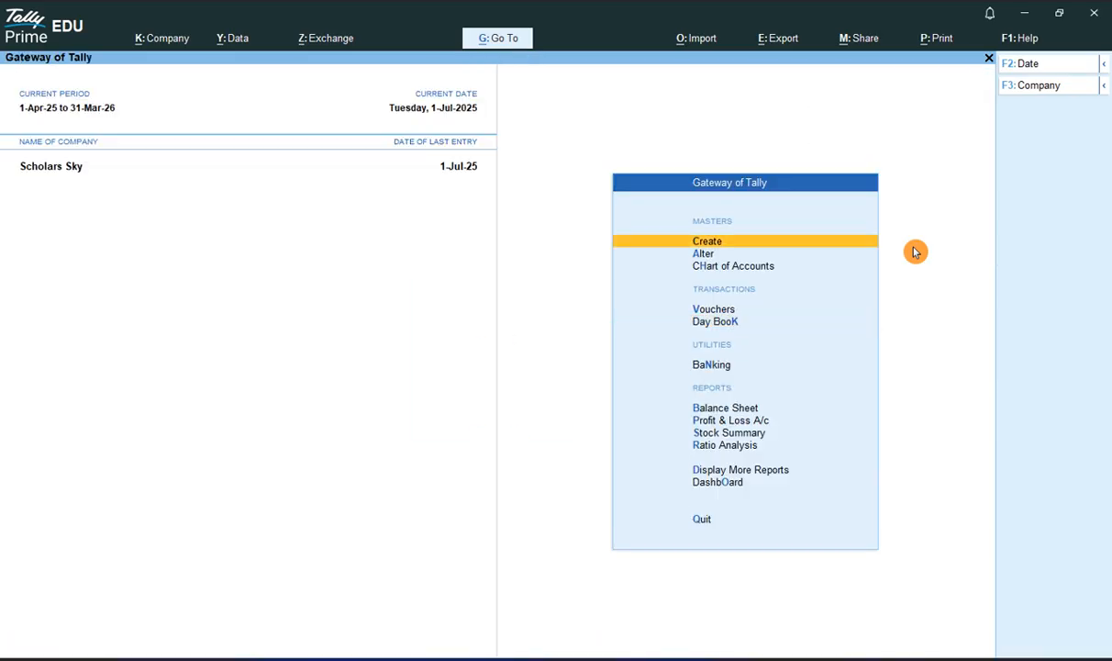